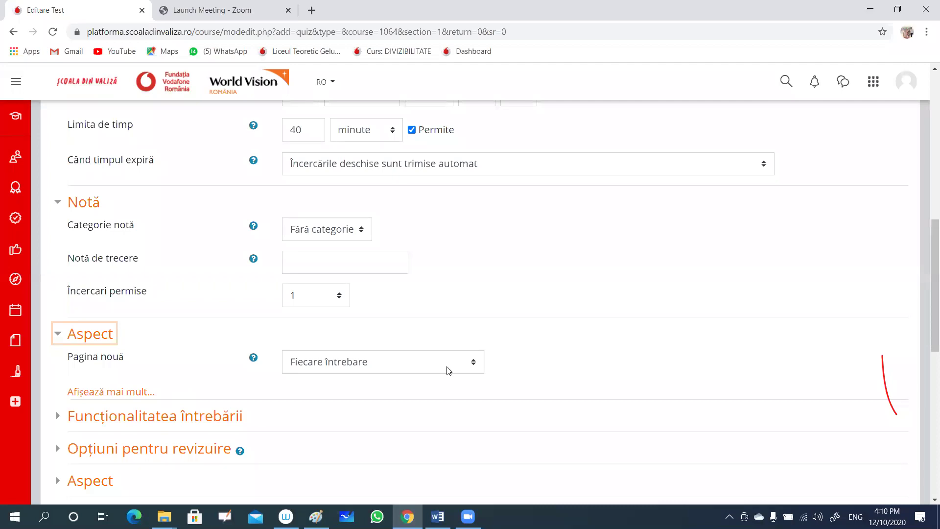
# Step: Set the test's new page option under Aspect to Fiecare întrebare
pyautogui.click(474, 364)
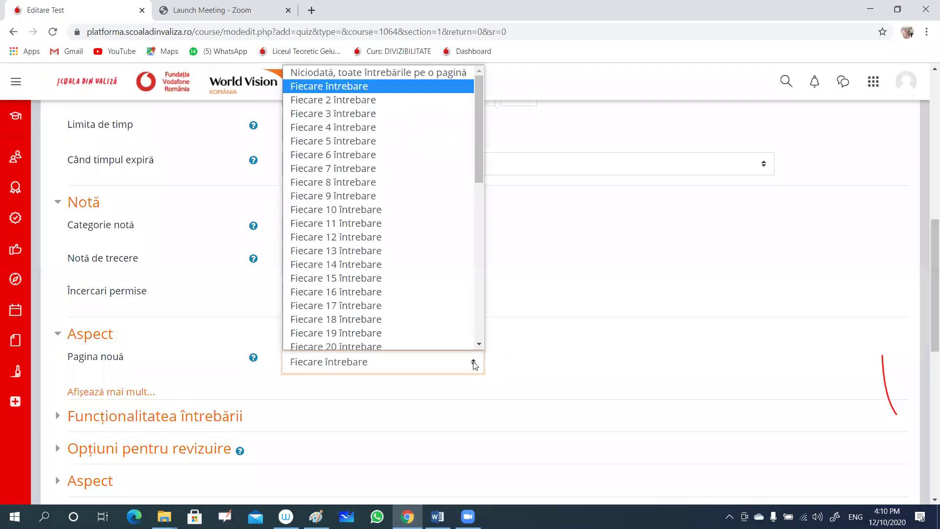
pyautogui.scroll(-1, 448, 323)
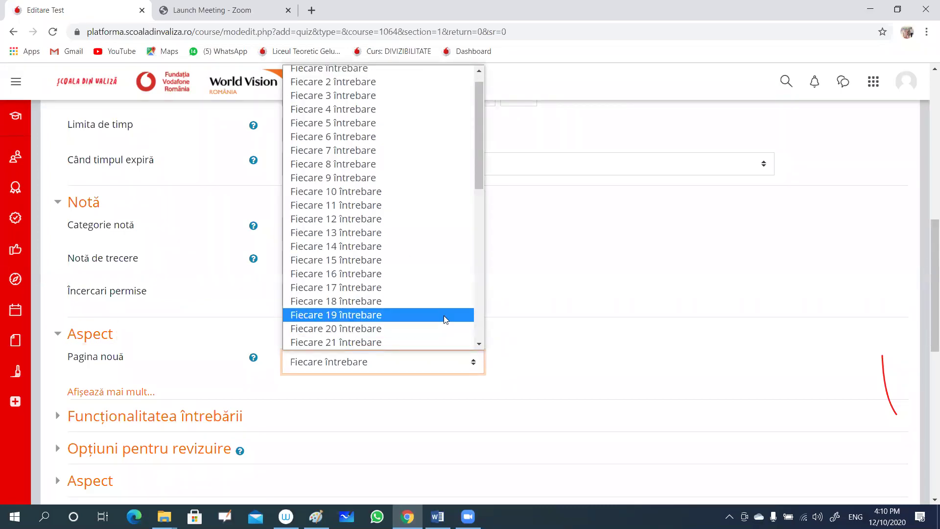
pyautogui.scroll(1, 444, 315)
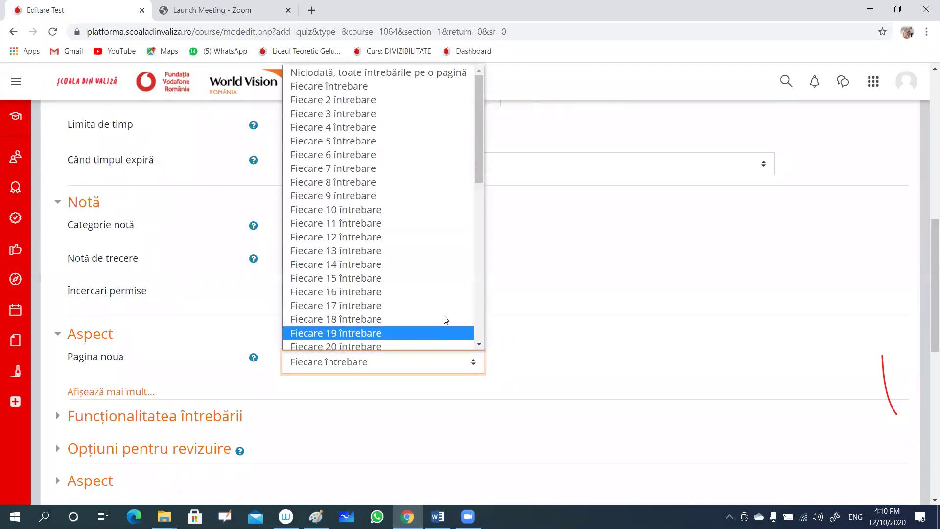
pyautogui.click(368, 87)
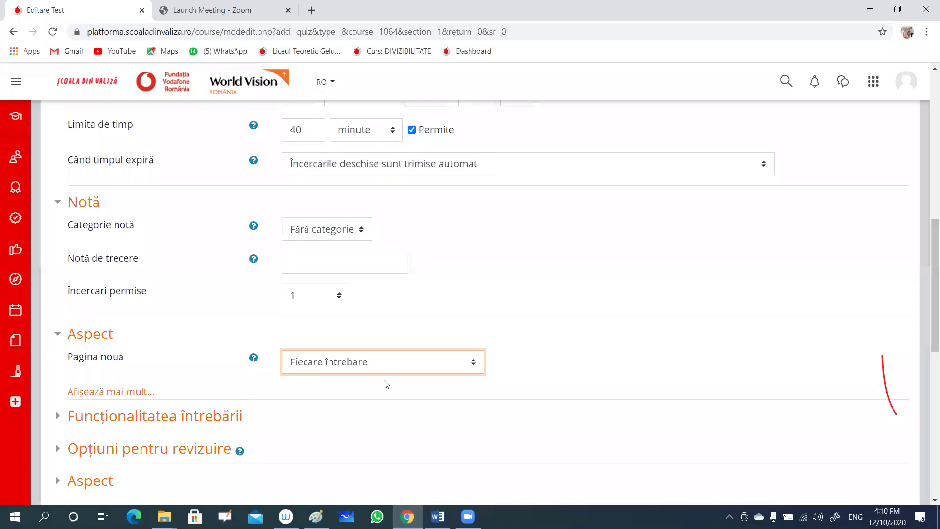
# Step: Look through the remaining collapsed sections of the test settings, from Funcționalitatea întrebării down to Competențe
pyautogui.scroll(-2, 291, 413)
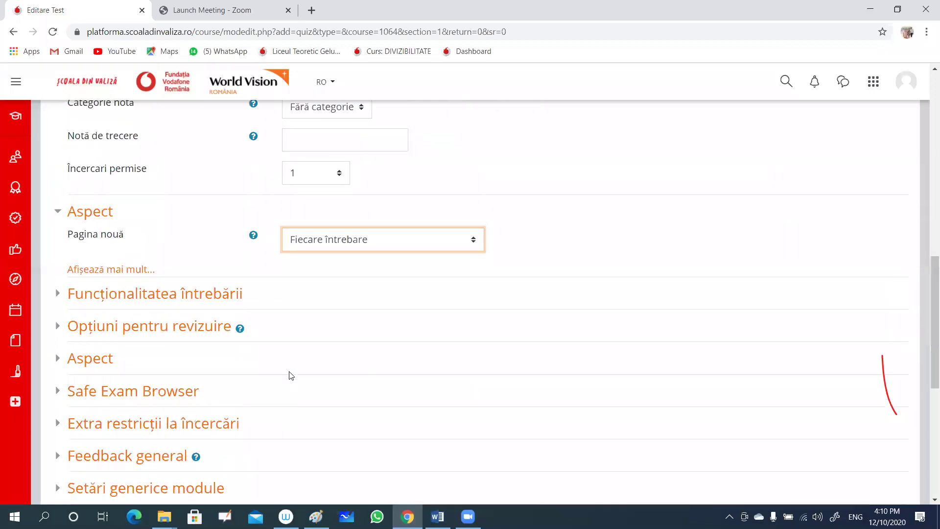
pyautogui.scroll(-1, 318, 331)
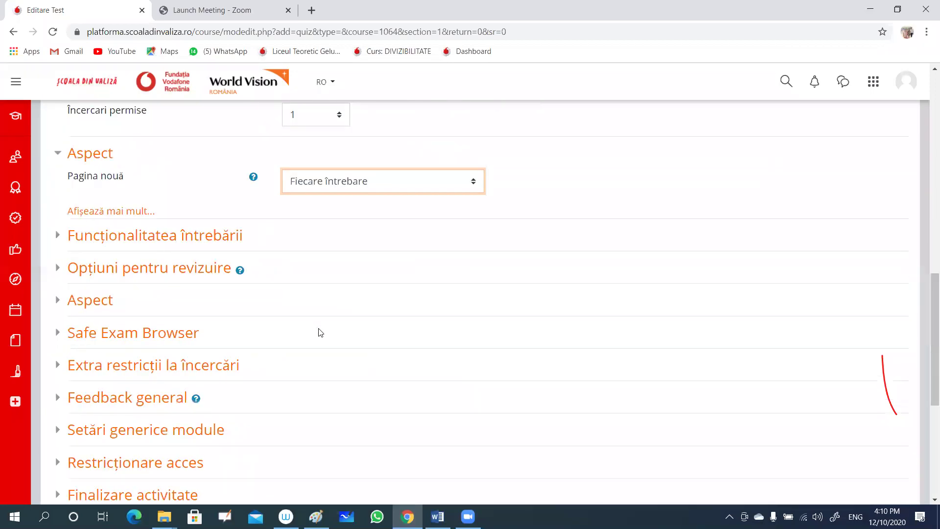
pyautogui.scroll(-2, 333, 319)
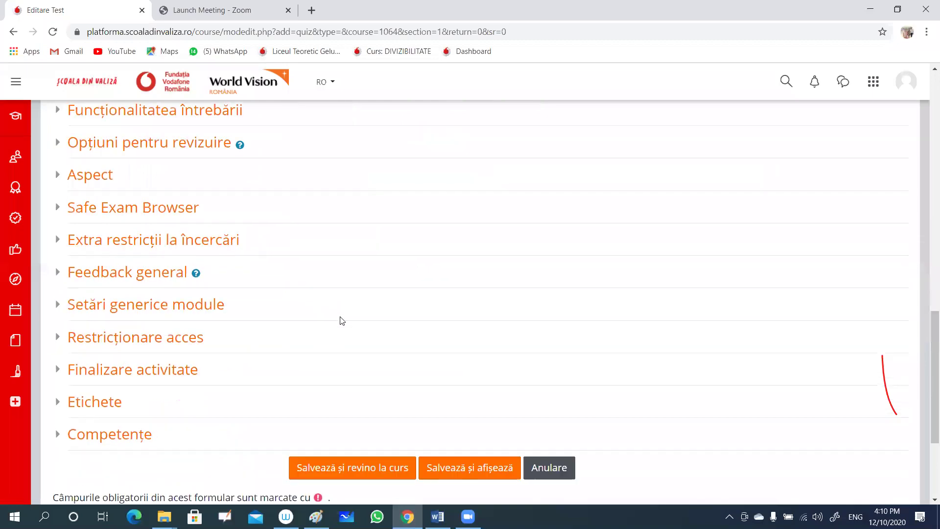
pyautogui.scroll(-1, 343, 323)
pyautogui.scroll(3, 379, 343)
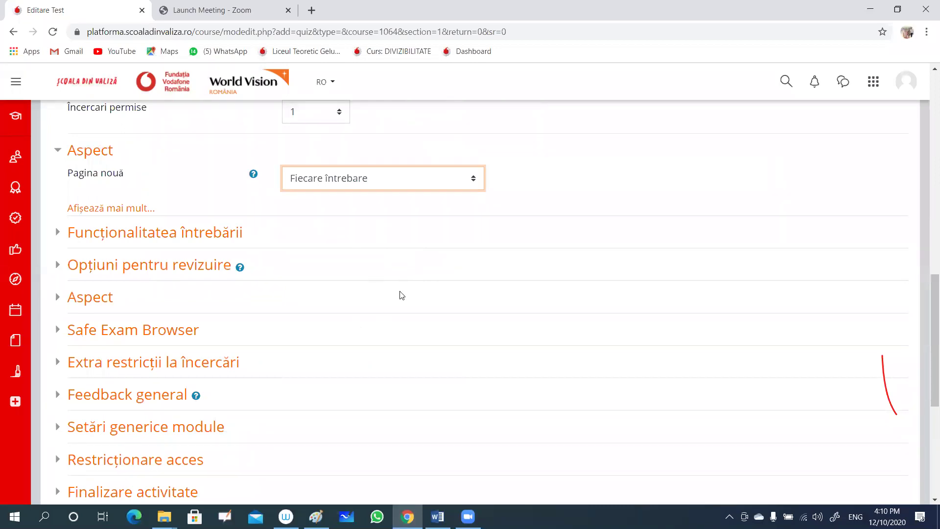
pyautogui.scroll(-1, 401, 295)
pyautogui.scroll(-2, 401, 308)
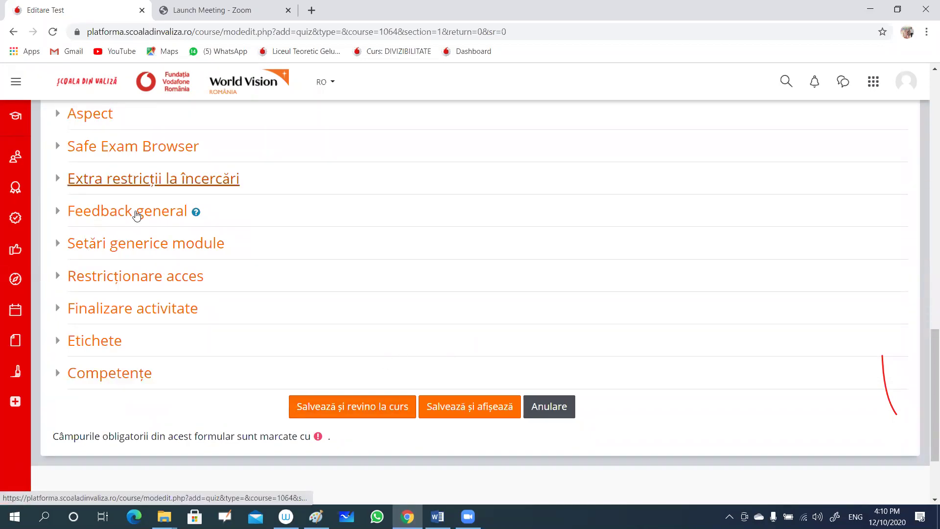
pyautogui.scroll(1, 441, 330)
pyautogui.scroll(2, 442, 328)
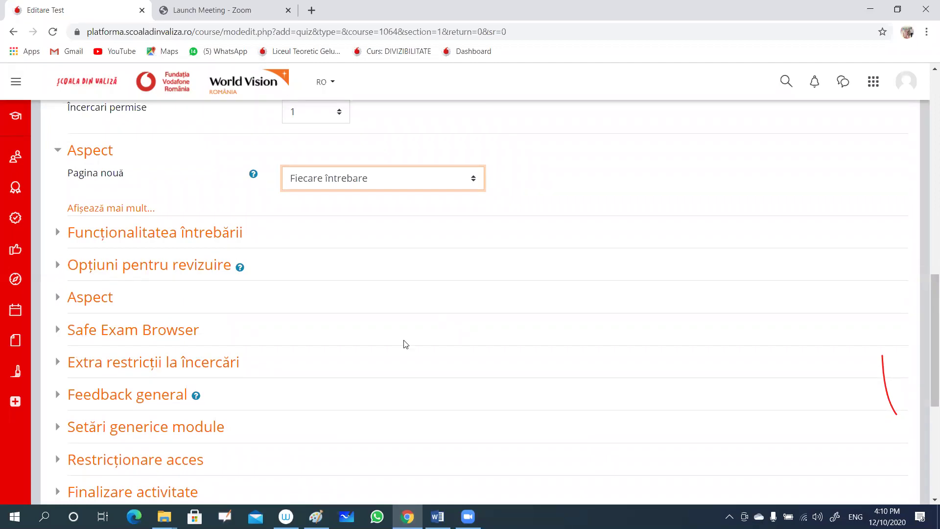
# Step: Save the test back to the course and open Divizibilitate si unghiuri for question editing
pyautogui.scroll(-3, 470, 326)
pyautogui.click(359, 404)
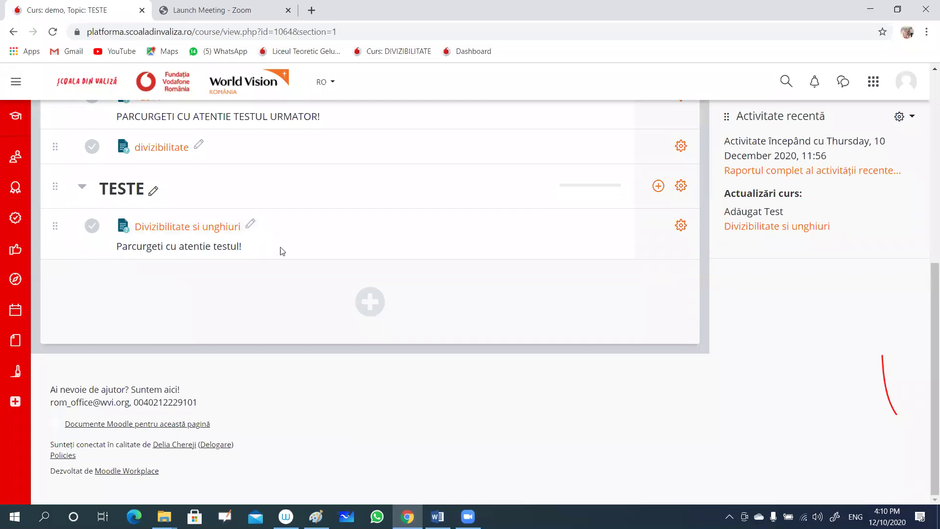
pyautogui.click(191, 230)
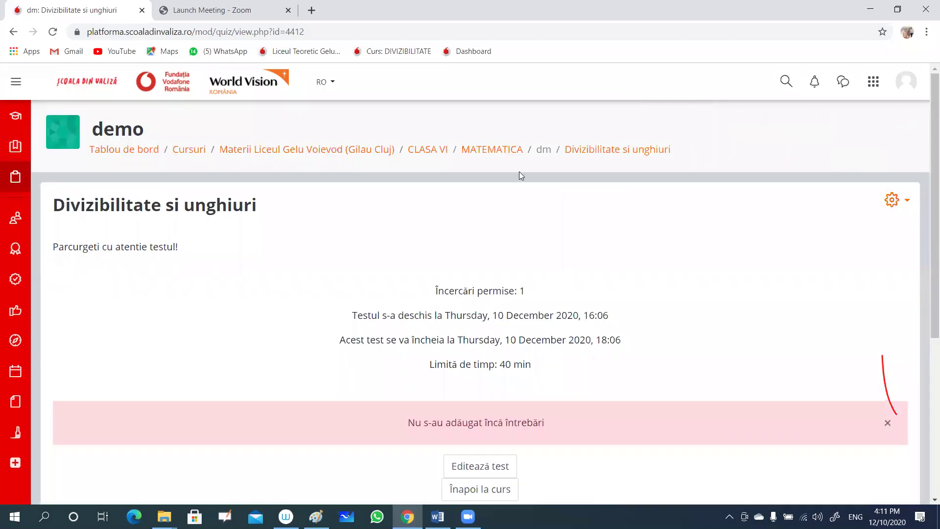
pyautogui.click(484, 474)
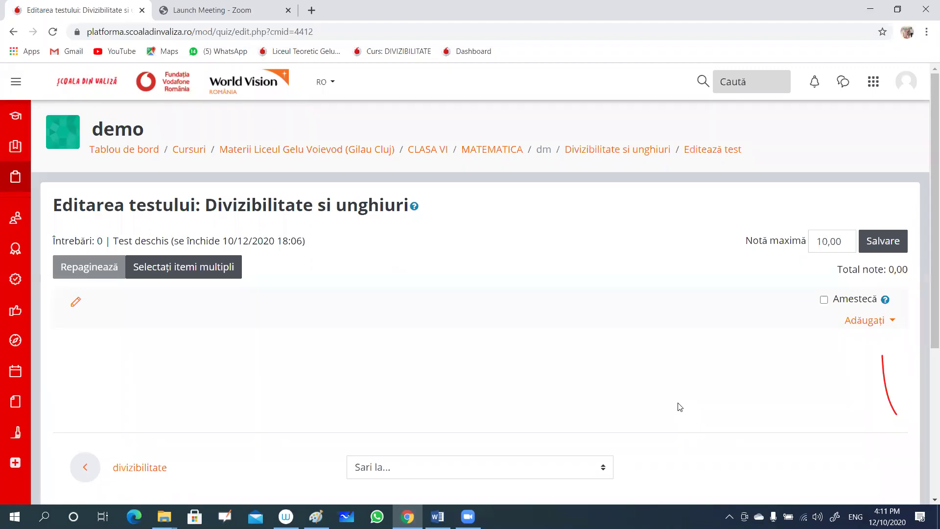
# Step: Add a new question of the type Alegere multiplă to the test
pyautogui.click(855, 320)
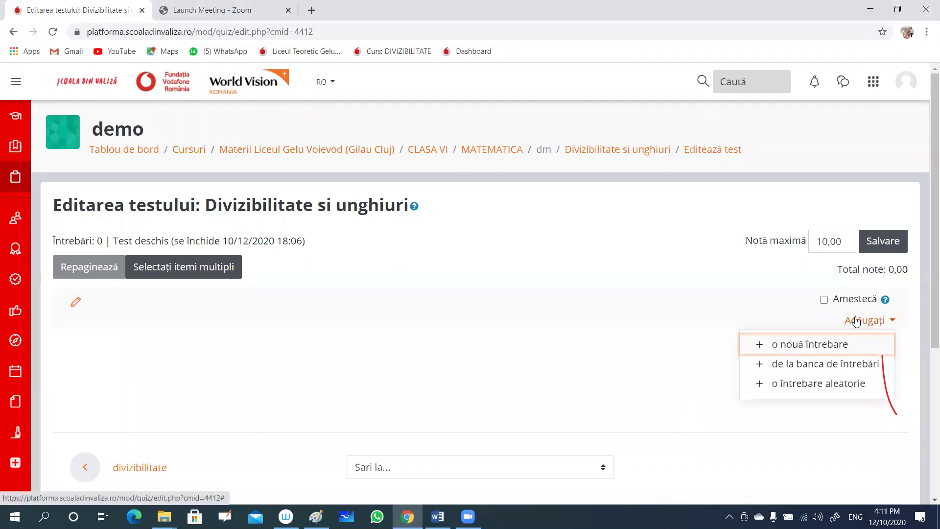
pyautogui.click(808, 348)
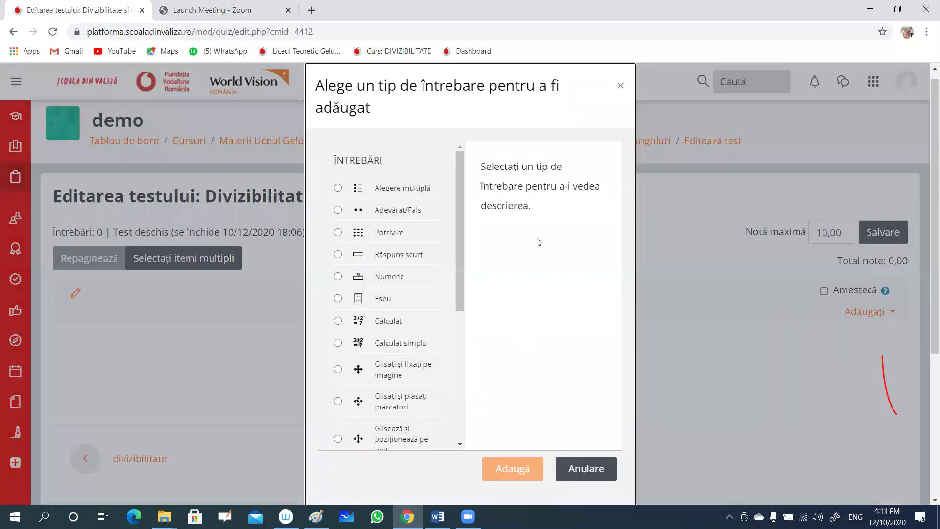
pyautogui.scroll(-4, 461, 252)
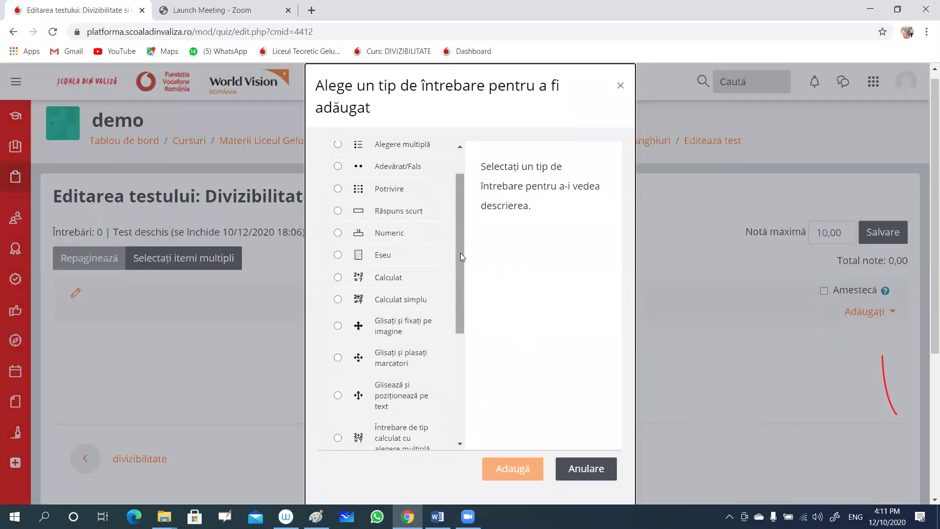
pyautogui.scroll(4, 457, 264)
pyautogui.scroll(1, 460, 267)
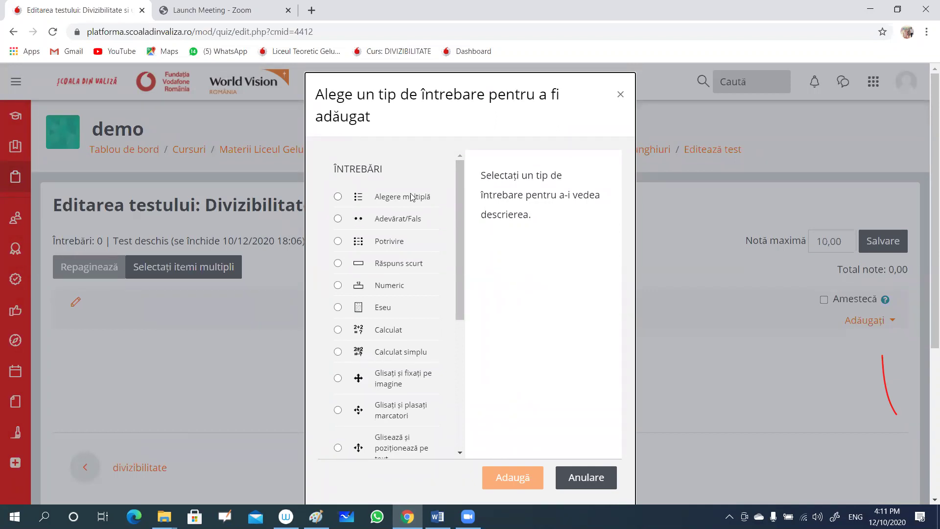
pyautogui.click(339, 197)
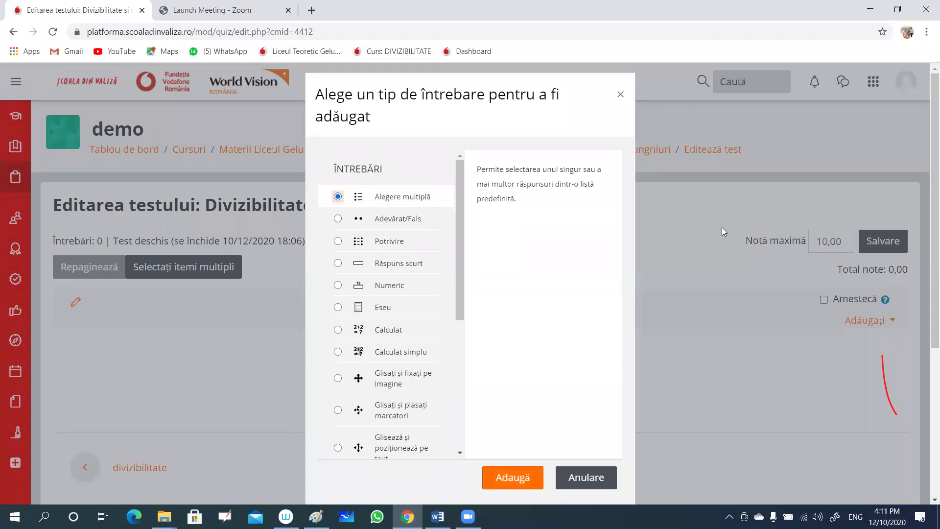
pyautogui.scroll(-3, 721, 228)
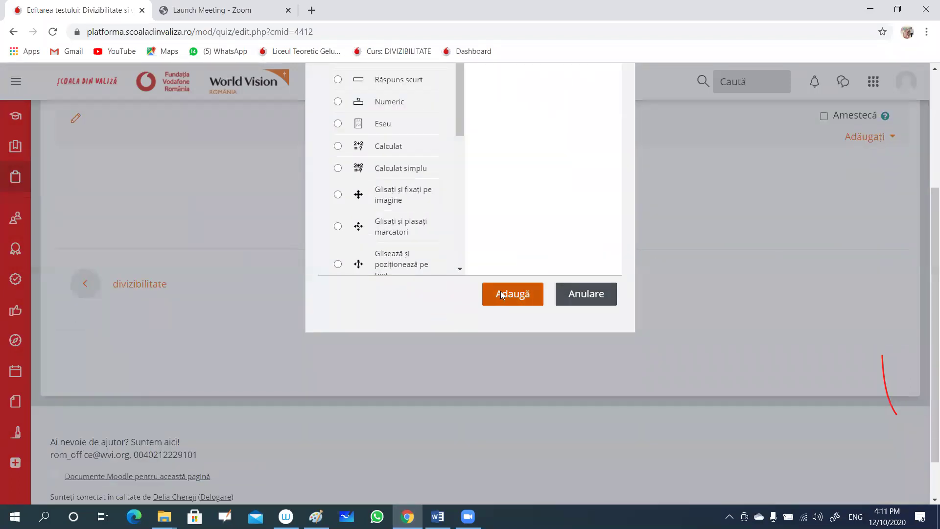
pyautogui.click(501, 291)
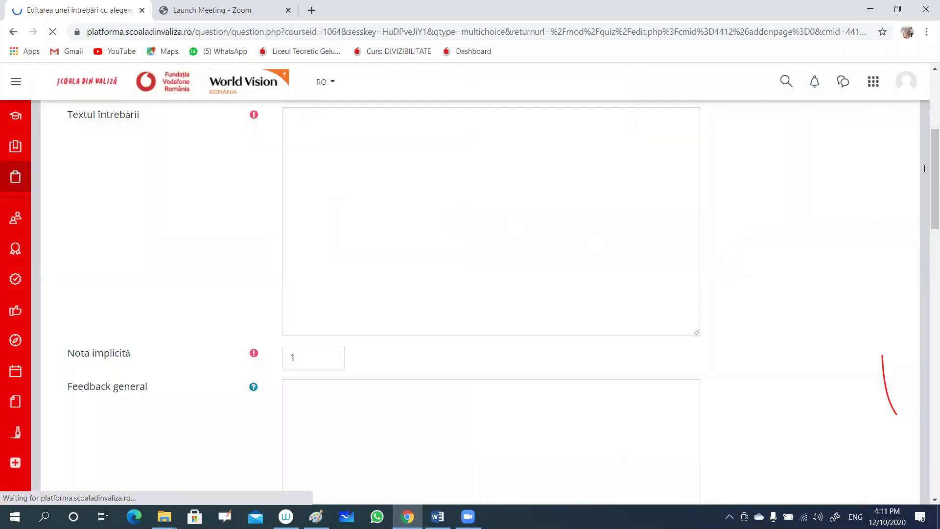
# Step: Name the question 1 and copy the first problem's sentence, without its colon, from the Test webinar document in Word
pyautogui.click(353, 323)
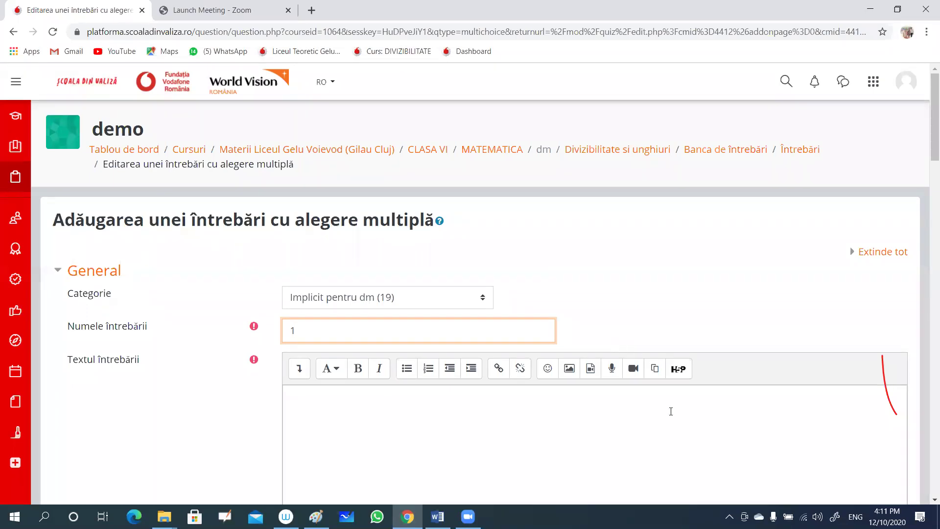
pyautogui.scroll(-2, 835, 286)
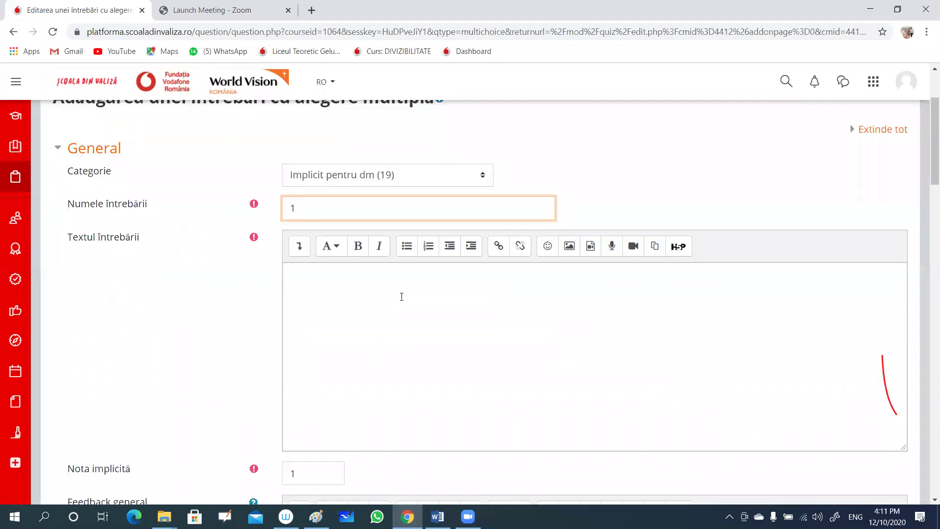
pyautogui.click(347, 291)
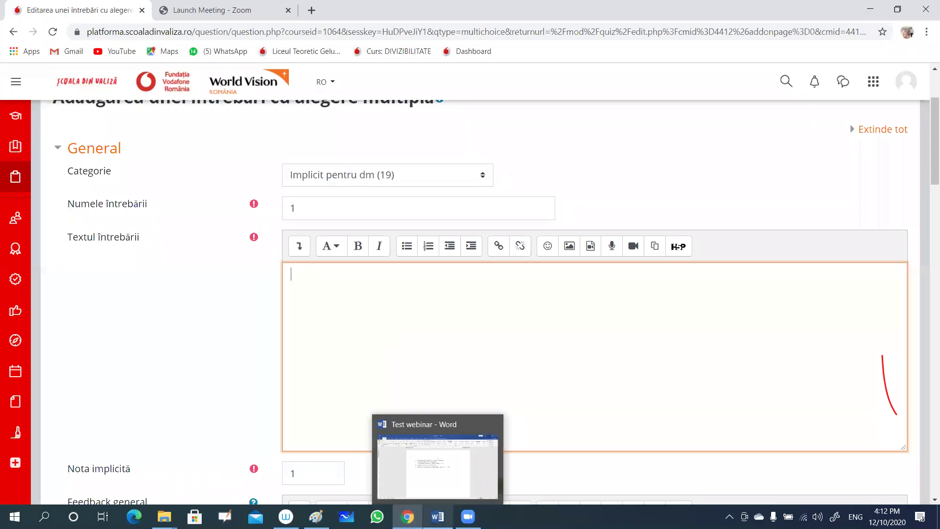
pyautogui.click(438, 516)
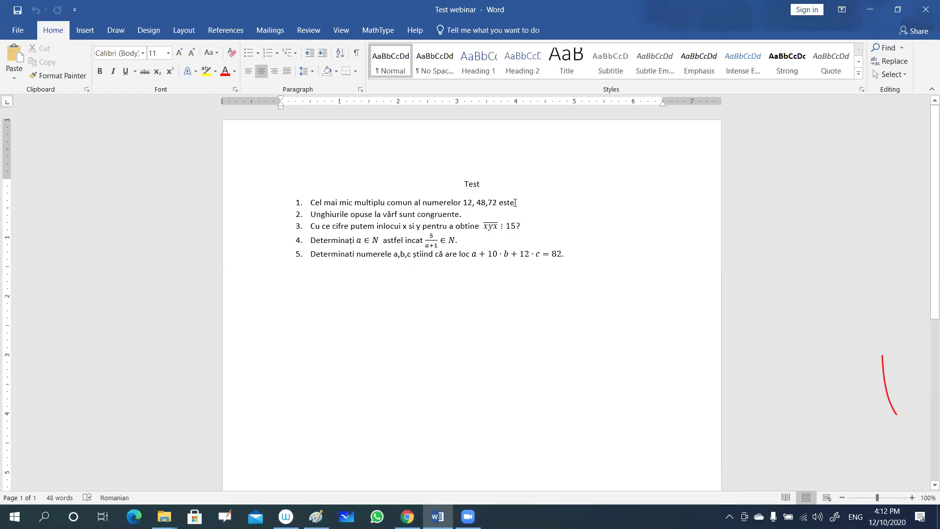
pyautogui.moveTo(516, 203); pyautogui.dragTo(310, 207)
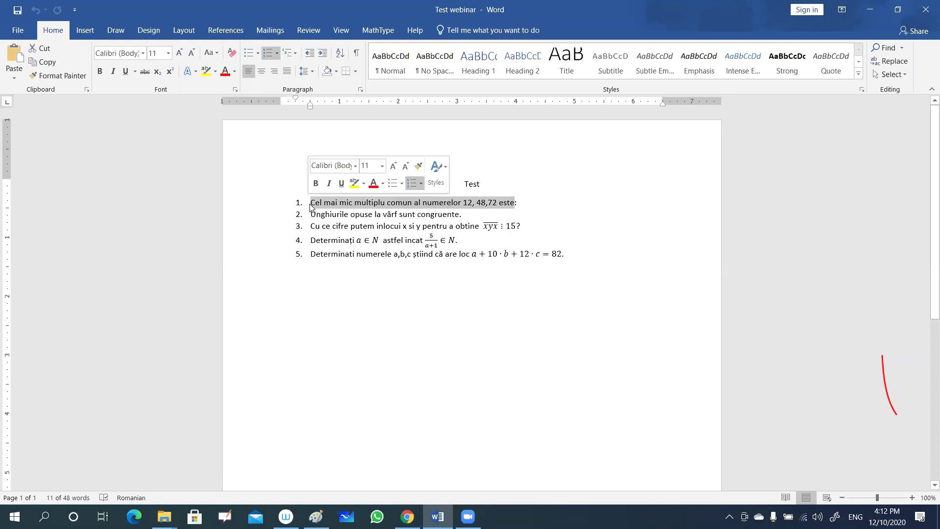
pyautogui.hotkey('ctrl', 'c')
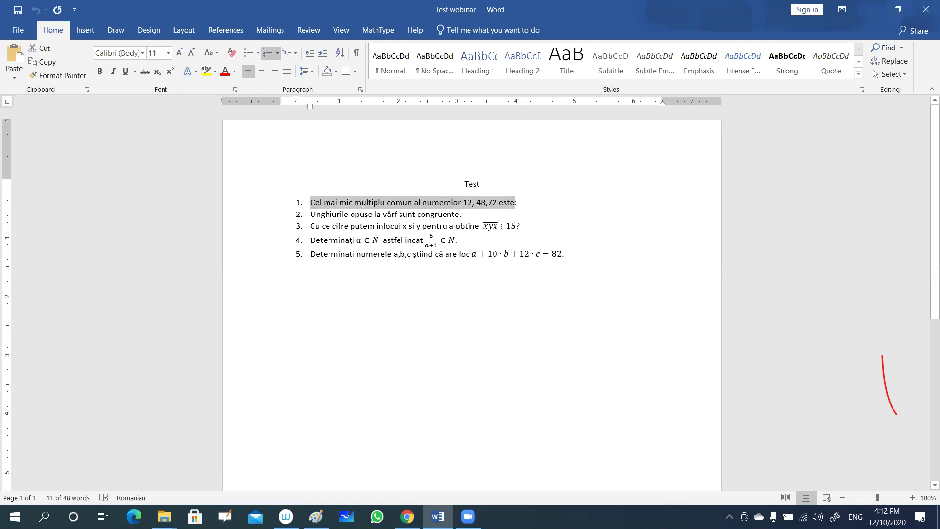
# Step: Switch back to Chrome, paste the copied sentence as the question text and end it with a colon
pyautogui.click(408, 516)
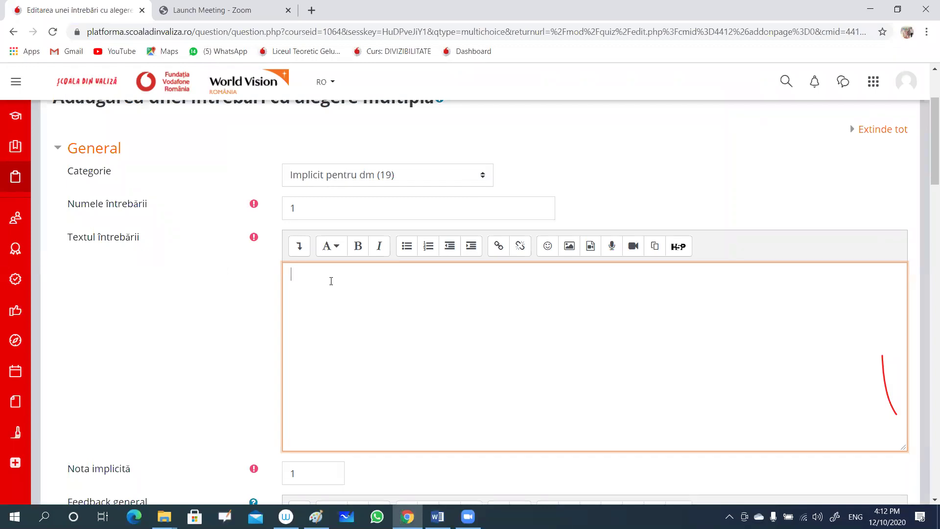
pyautogui.hotkey('ctrl', 'v')
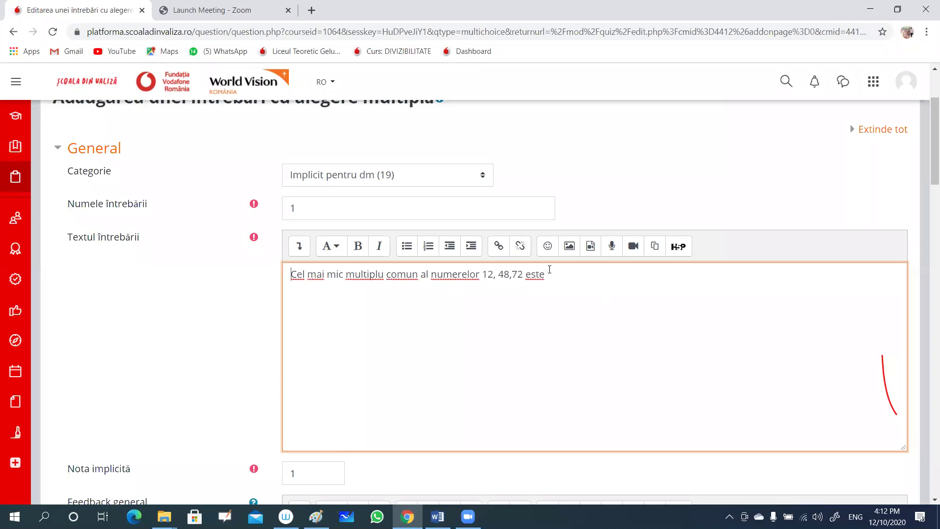
pyautogui.write(':')
# Step: Set the number of allowed answers for the question to Un singur răspuns permis
pyautogui.scroll(-3, 546, 294)
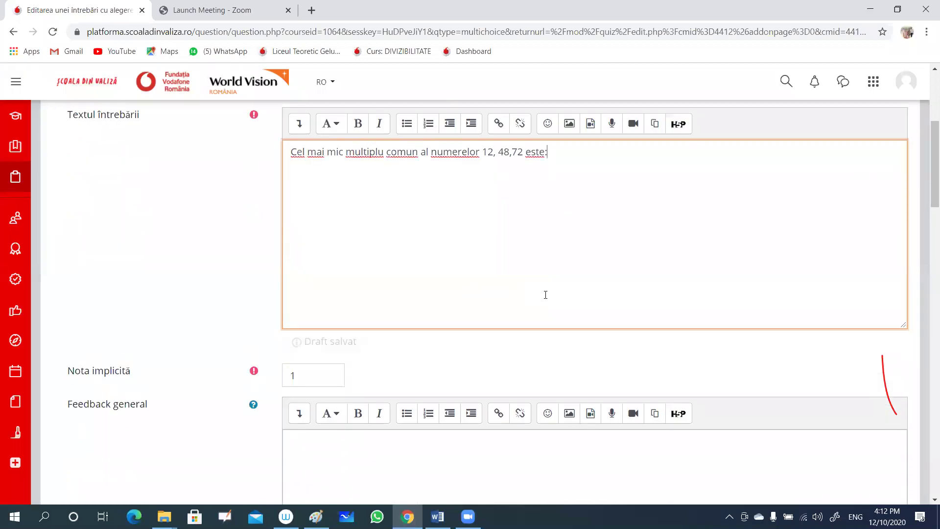
pyautogui.scroll(-1, 521, 300)
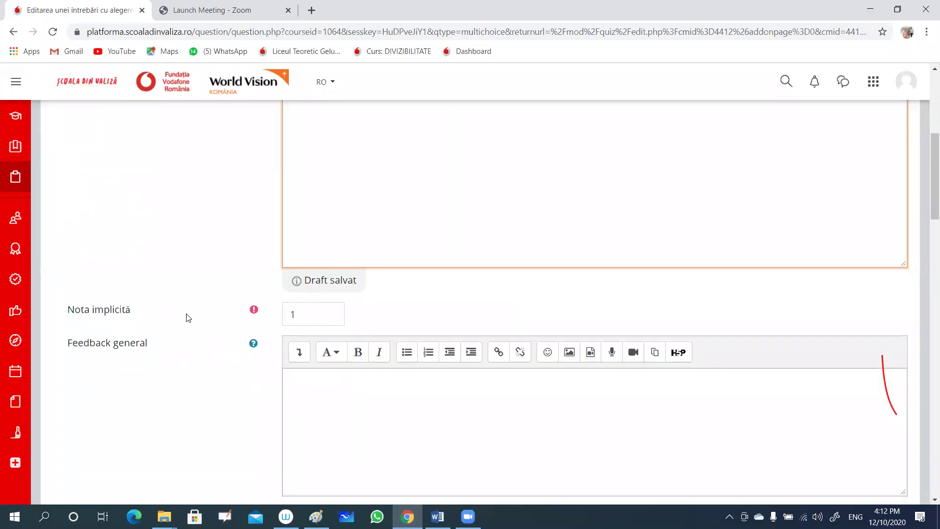
pyautogui.scroll(-1, 374, 289)
pyautogui.scroll(-1, 372, 295)
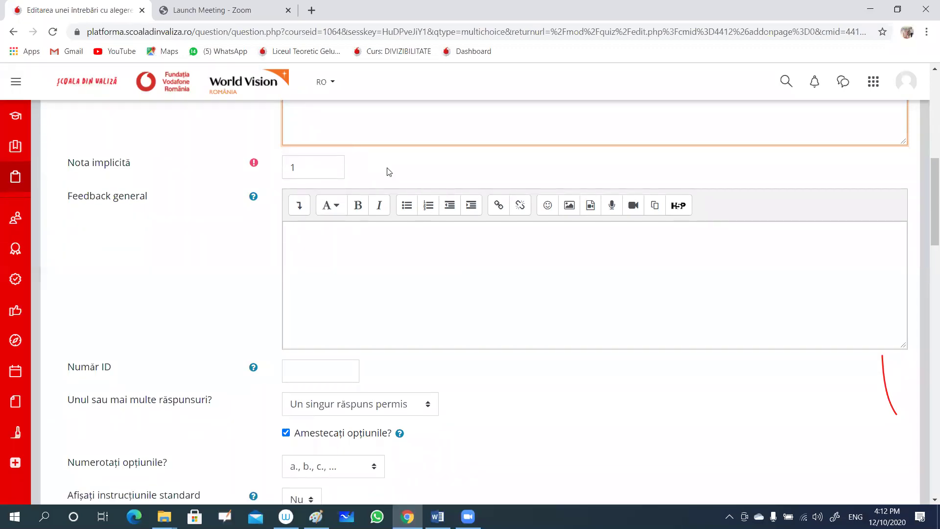
pyautogui.scroll(-3, 390, 171)
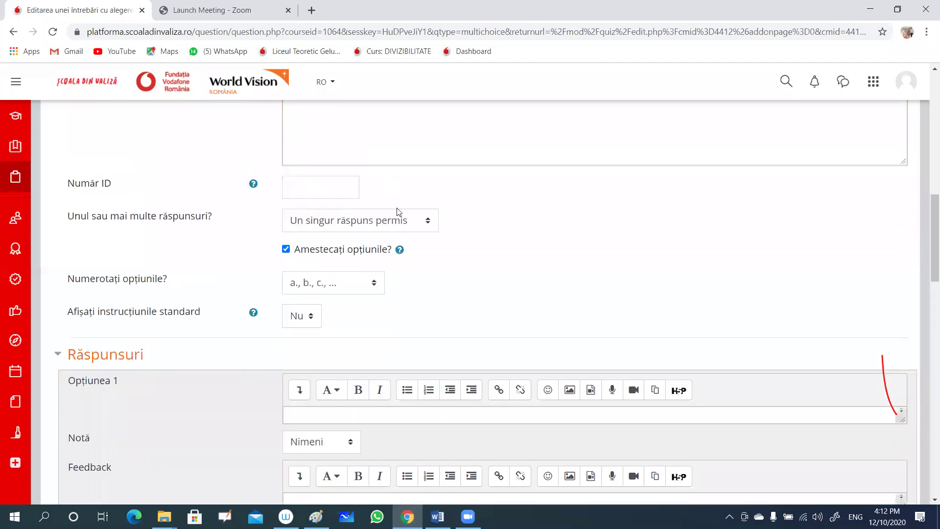
pyautogui.click(429, 223)
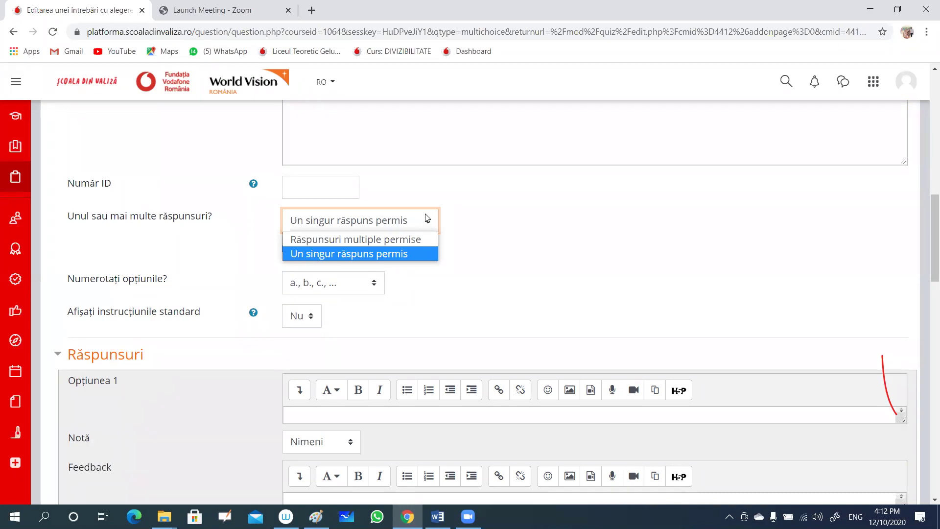
pyautogui.press('Up')
pyautogui.click(405, 254)
# Step: Enter 72 as the answer for Opțiunea 1 and keep its grade at Nimeni
pyautogui.scroll(-1, 298, 228)
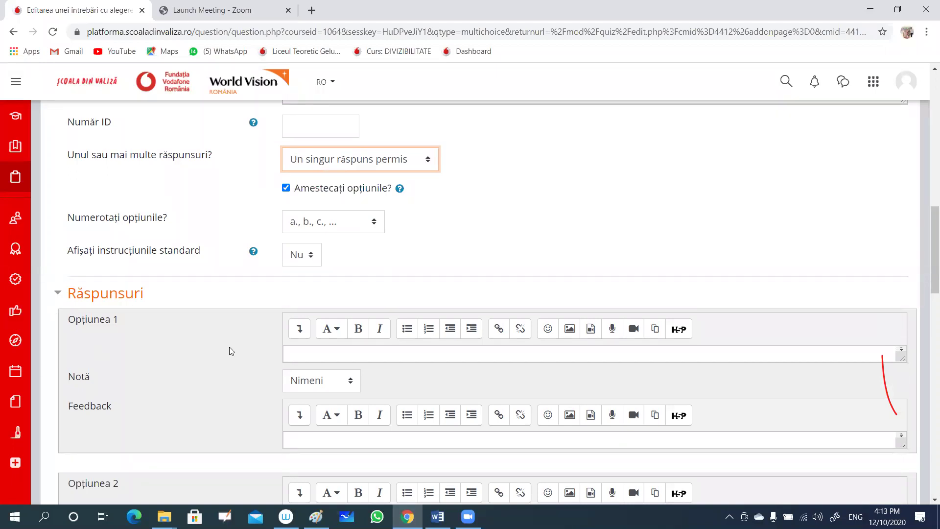
pyautogui.click(301, 360)
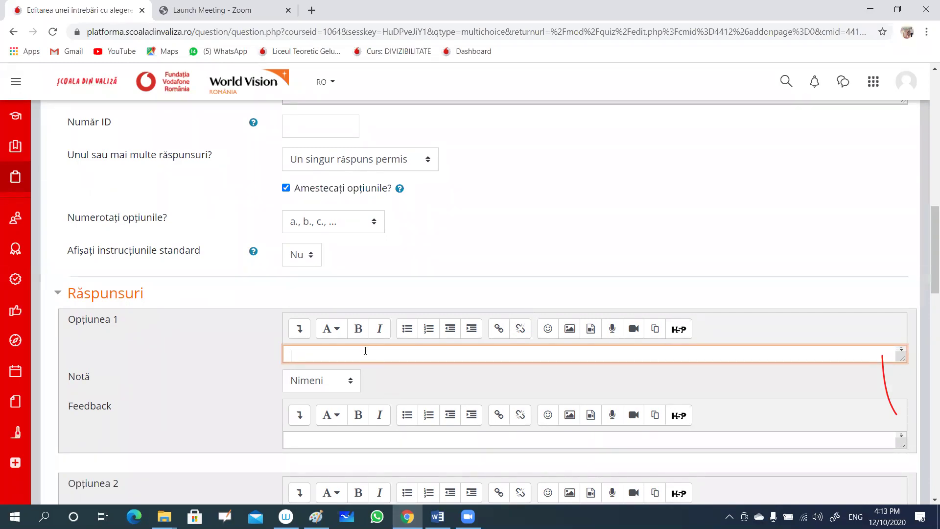
pyautogui.write('72')
pyautogui.click(350, 387)
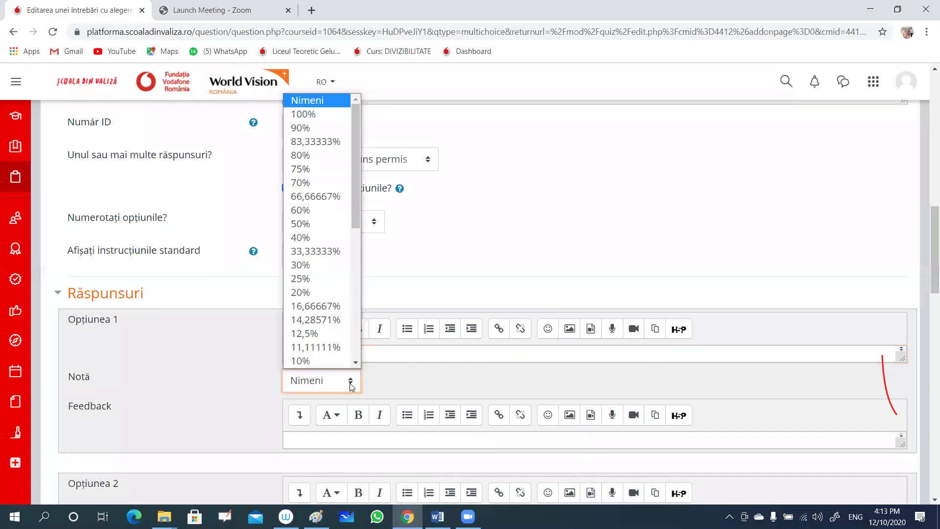
pyautogui.click(340, 101)
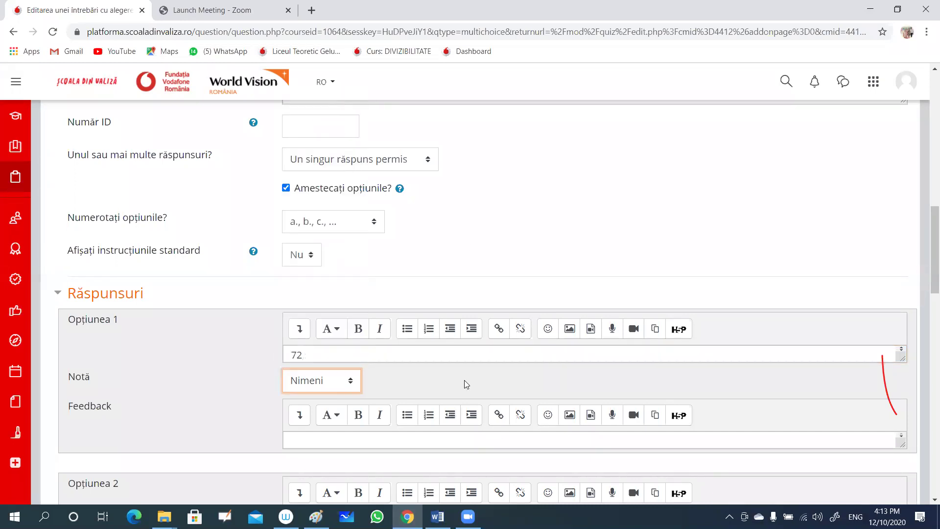
# Step: Enter 144 as the answer for Opțiunea 2 and set its grade to 100%
pyautogui.scroll(-3, 426, 368)
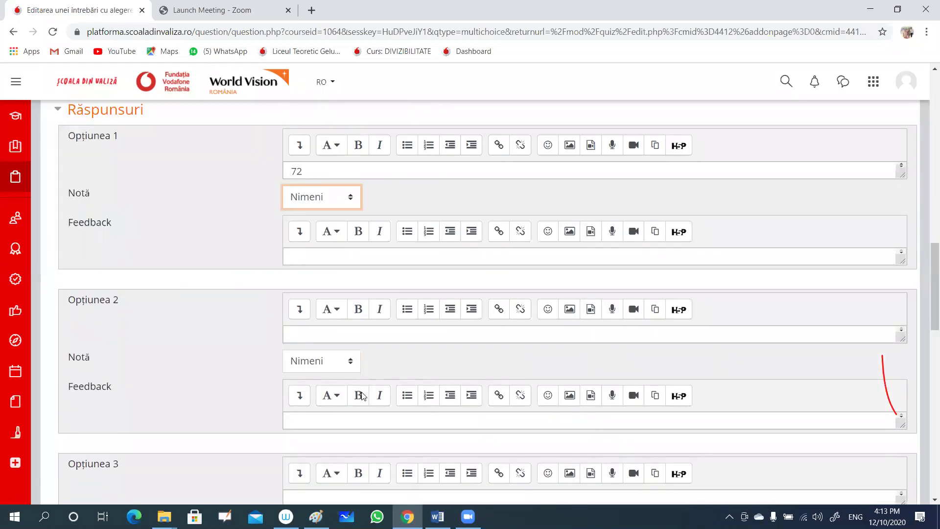
pyautogui.click(307, 334)
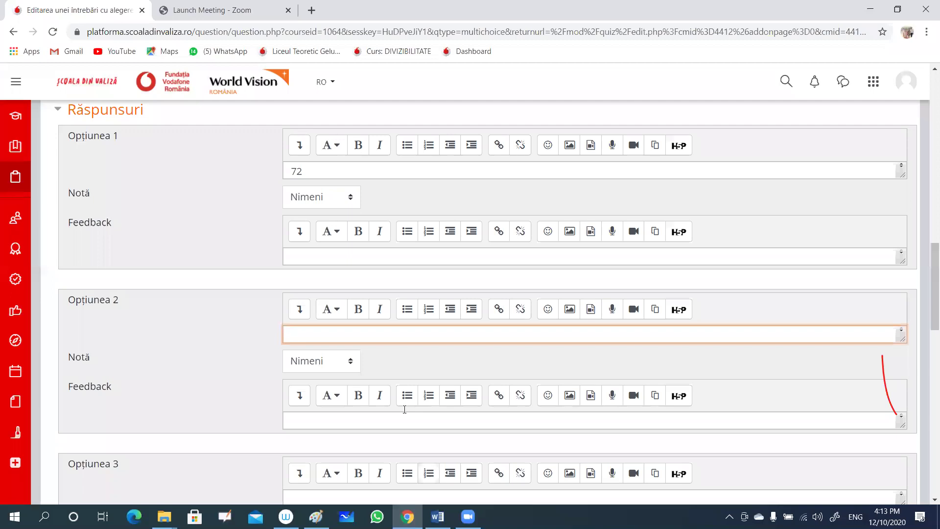
pyautogui.write('144')
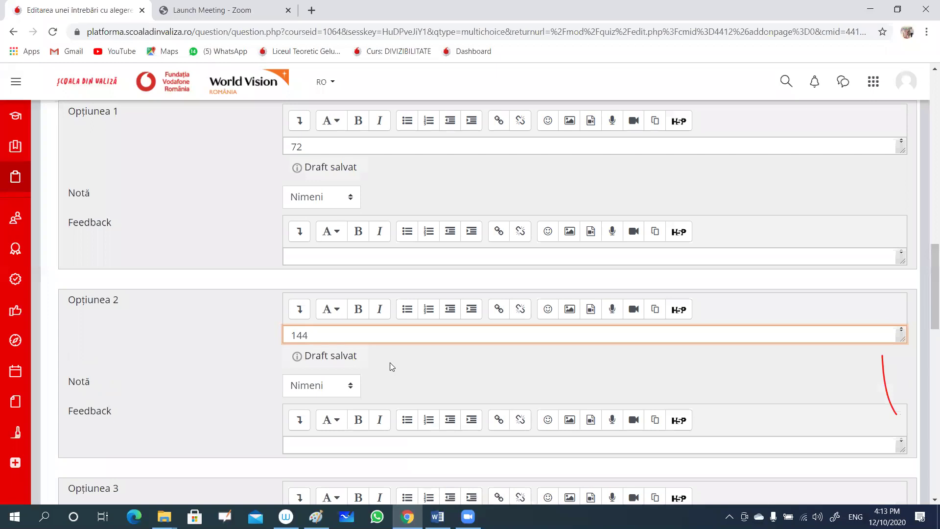
pyautogui.click(350, 386)
pyautogui.scroll(-1, 342, 350)
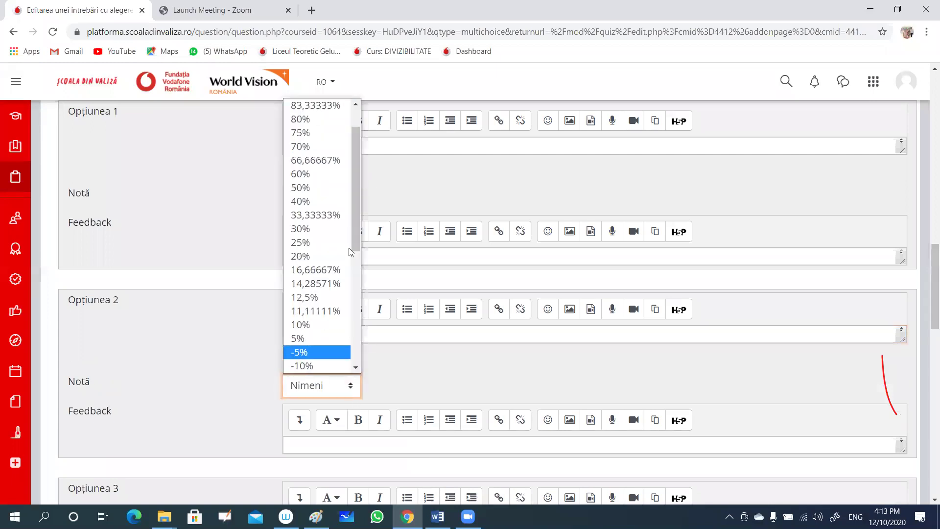
pyautogui.scroll(1, 359, 222)
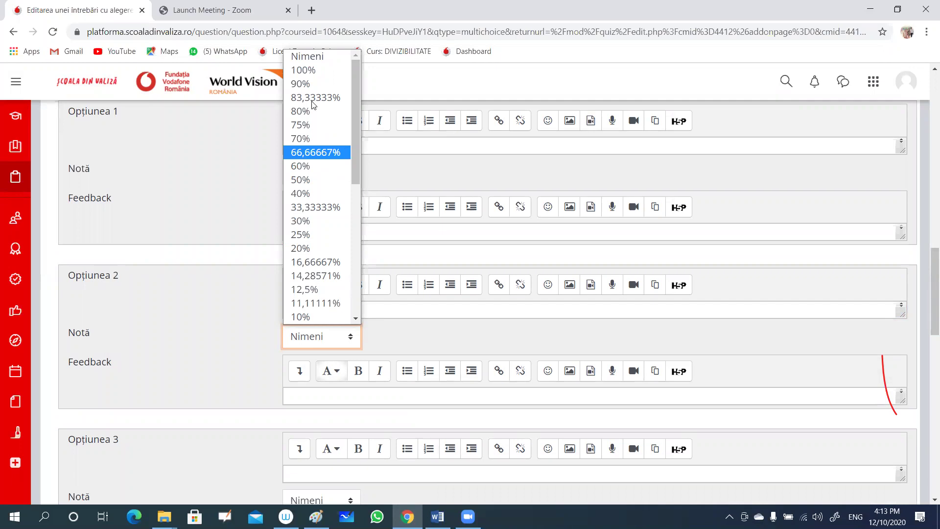
pyautogui.click(312, 71)
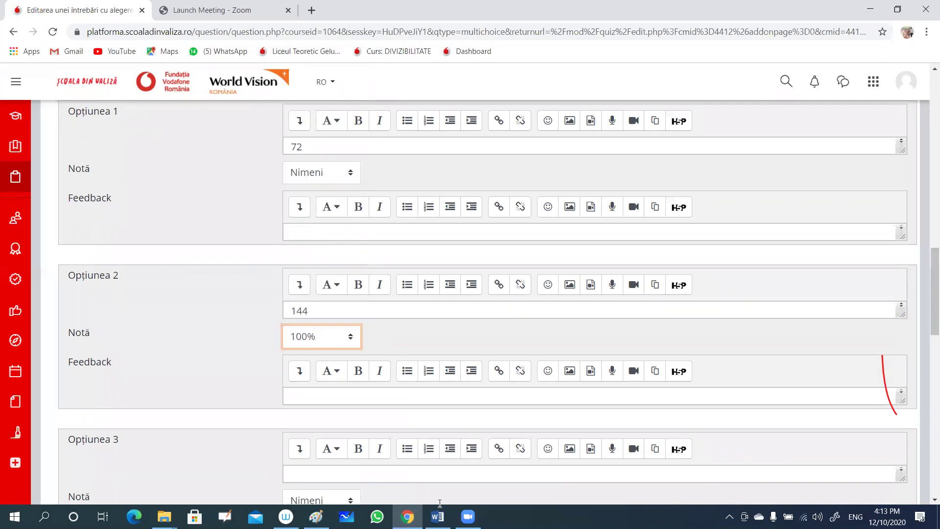
# Step: Enter 12 as the answer for Opțiunea 3
pyautogui.scroll(-1, 326, 364)
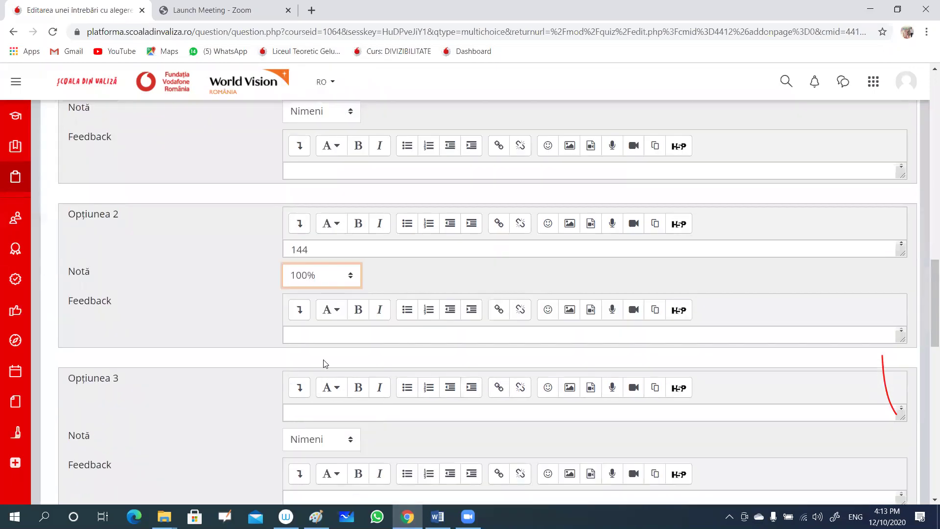
pyautogui.scroll(-1, 326, 356)
pyautogui.click(319, 353)
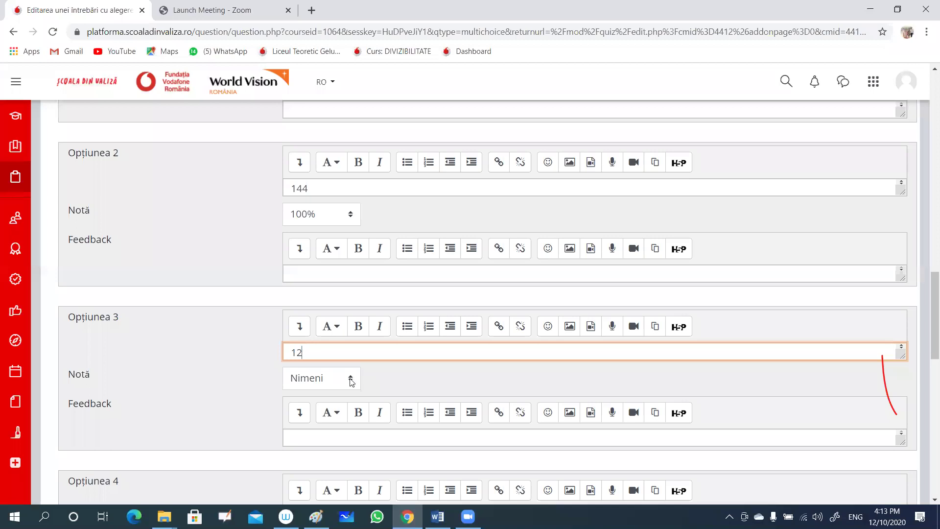
pyautogui.press('BackSpace')
pyautogui.press('BackSpace')
pyautogui.write('12')
# Step: Save the multiple-choice question without filling in further options and return to the test's editing page
pyautogui.scroll(-12, 332, 294)
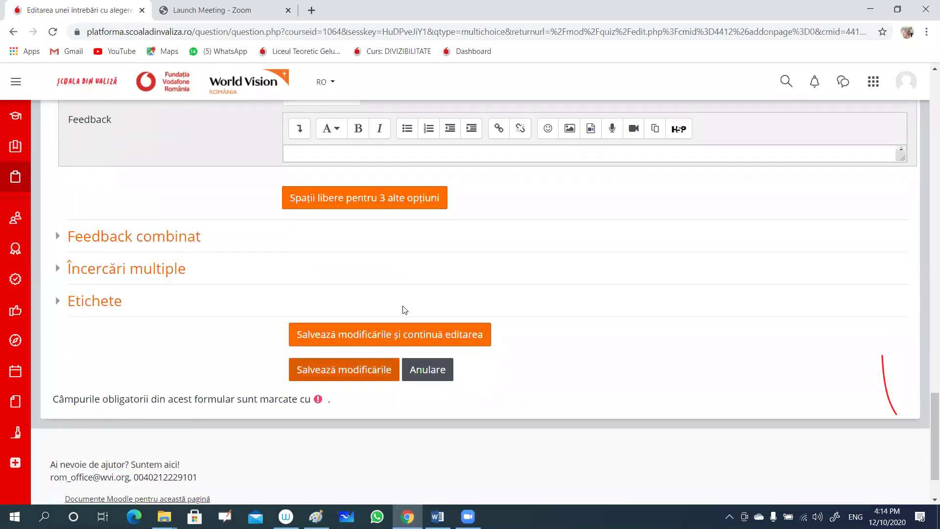
pyautogui.scroll(5, 405, 310)
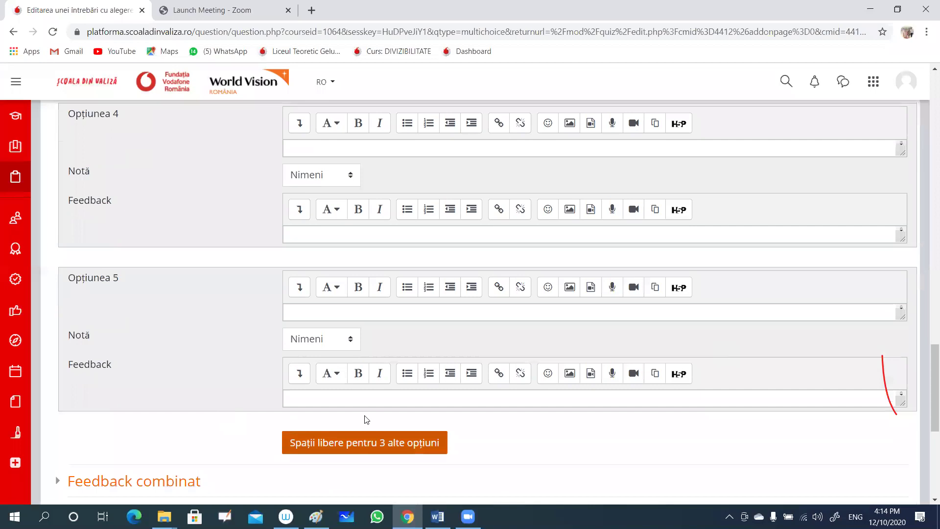
pyautogui.scroll(-1, 544, 428)
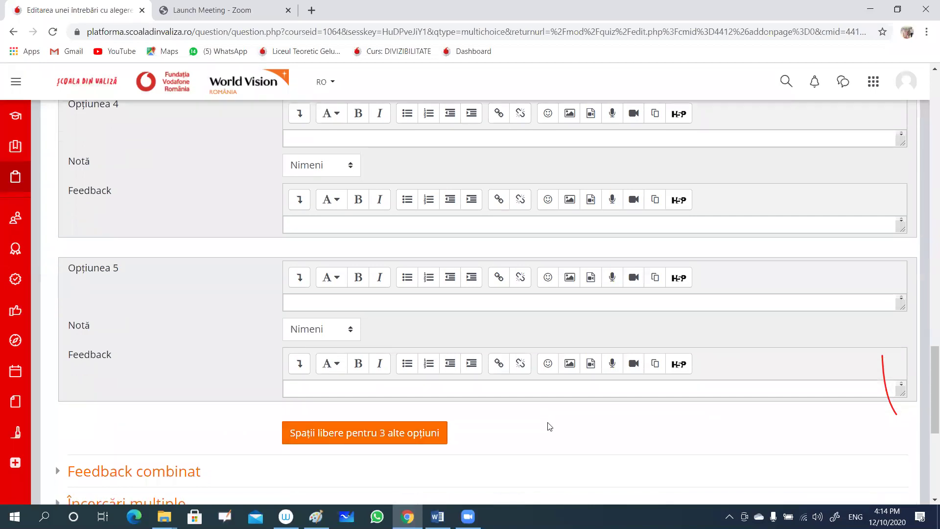
pyautogui.scroll(-3, 541, 426)
pyautogui.click(365, 371)
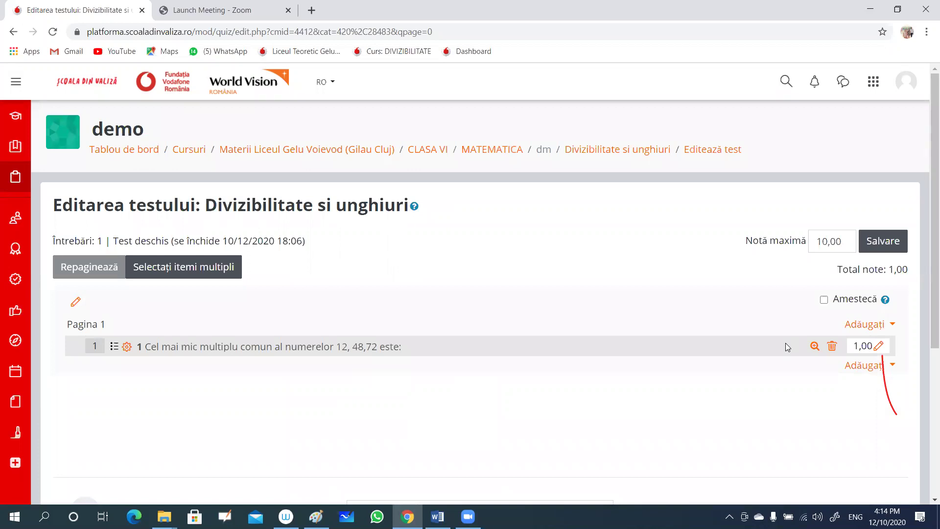
# Step: Preview question 1, close the preview and set the question's mark to 2
pyautogui.click(813, 351)
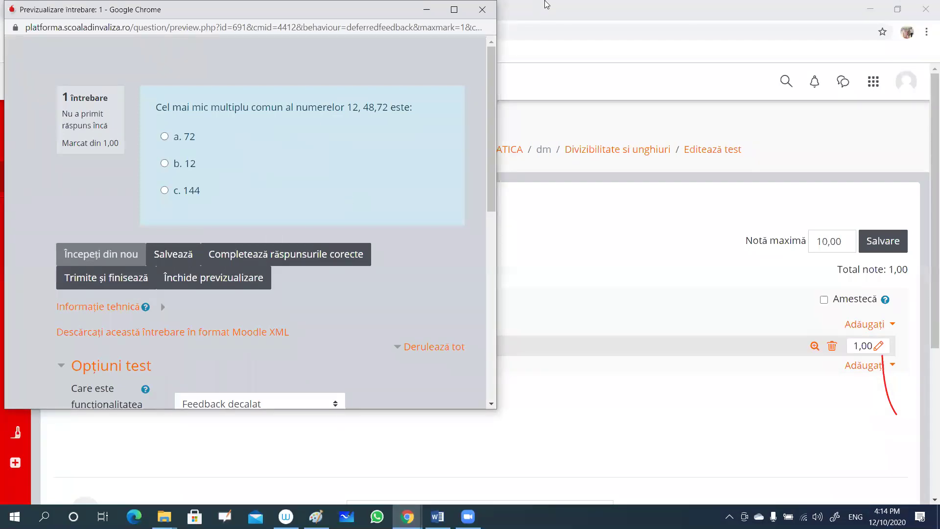
pyautogui.click(483, 9)
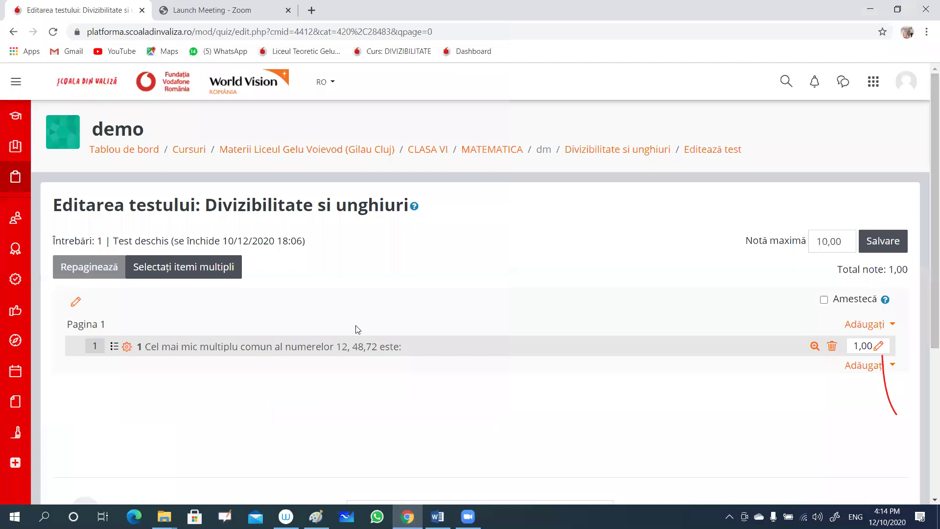
pyautogui.click(879, 347)
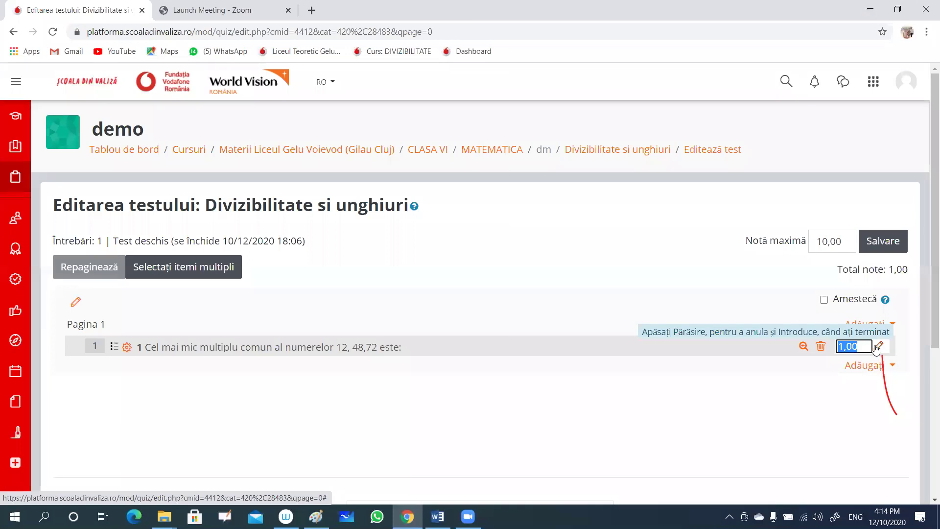
pyautogui.write('2')
pyautogui.press('Return')
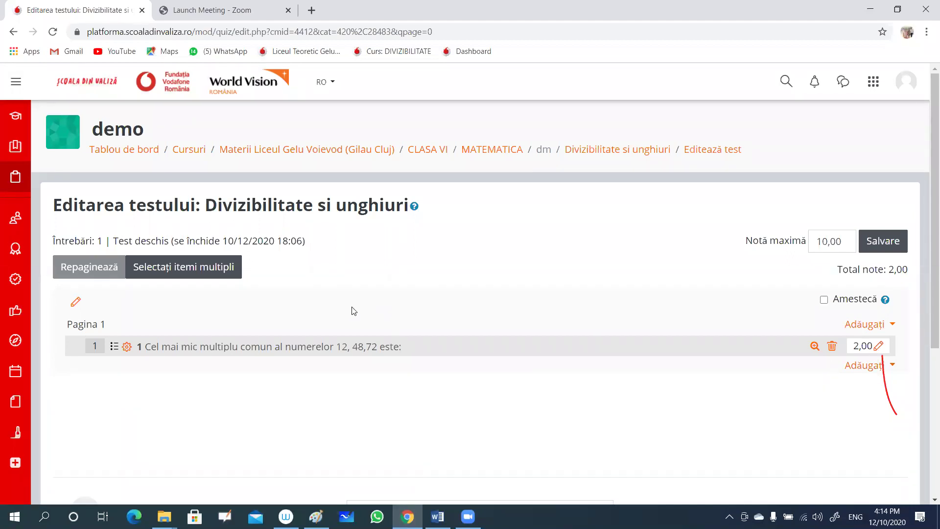
# Step: Add a new question of the type Adevărat/Fals after question 1 in the test
pyautogui.click(860, 372)
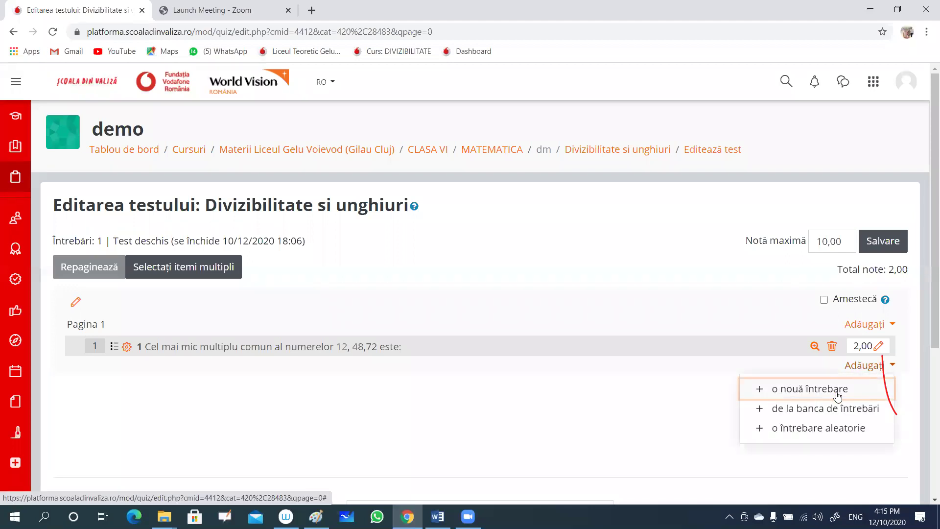
pyautogui.click(814, 392)
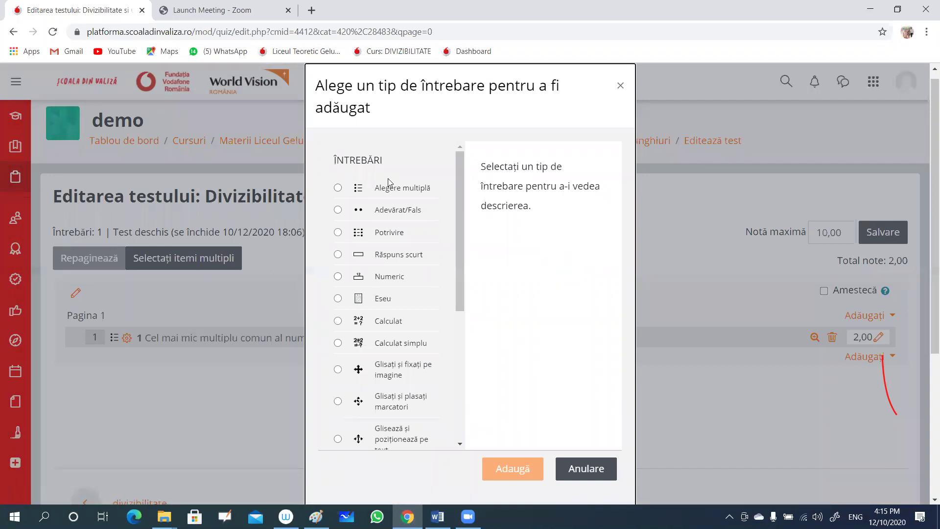
pyautogui.click(339, 213)
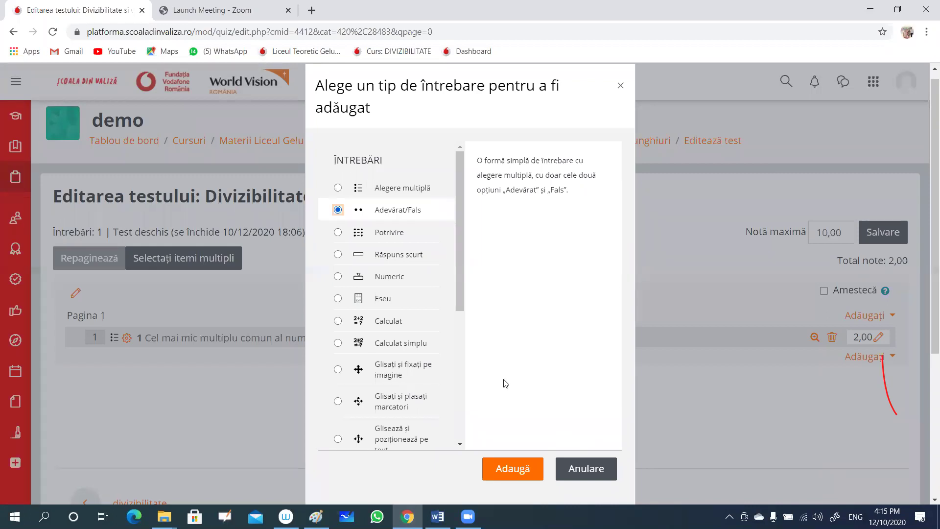
pyautogui.press('Return')
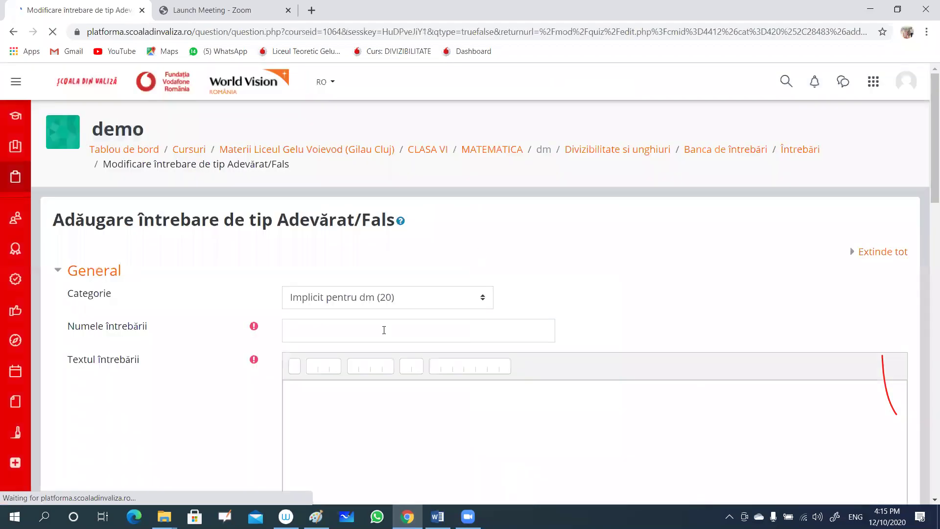
# Step: Name the question 2 and copy the second problem's sentence from the Test webinar document in Word
pyautogui.click(372, 332)
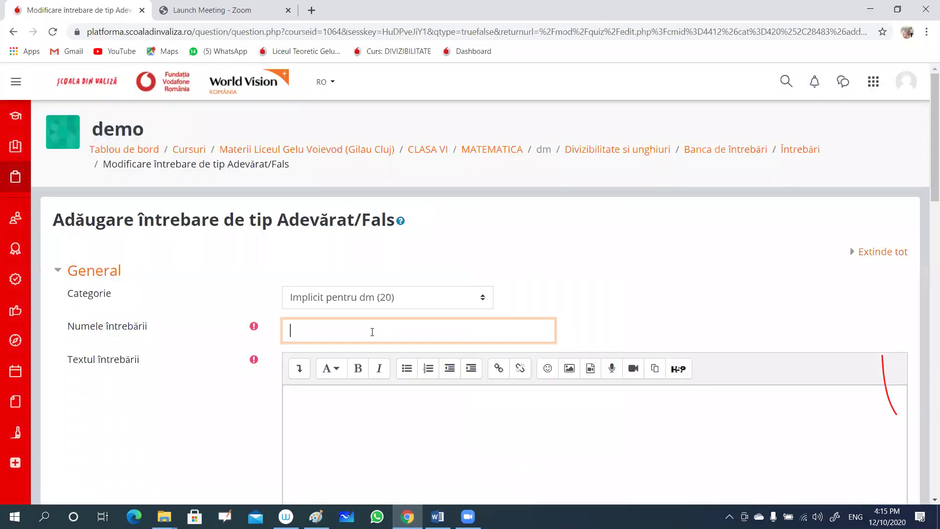
pyautogui.write('2')
pyautogui.click(299, 392)
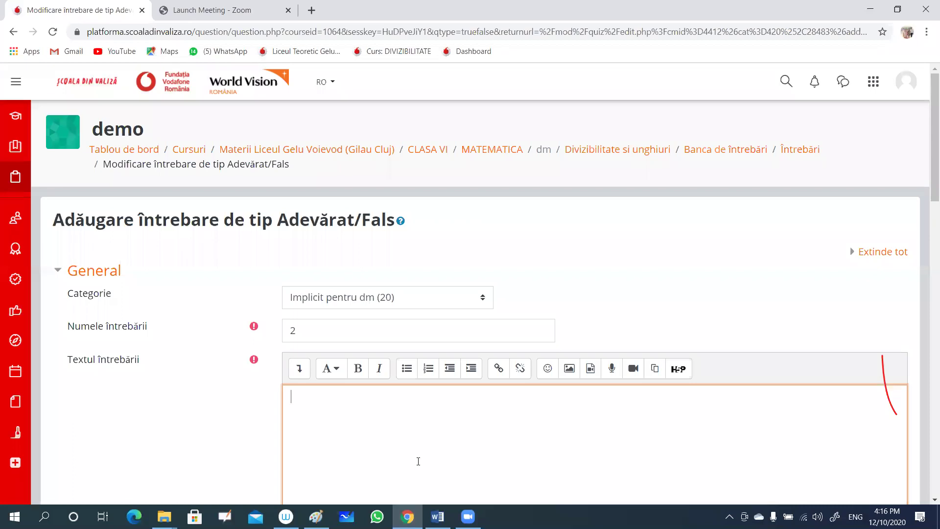
pyautogui.click(437, 516)
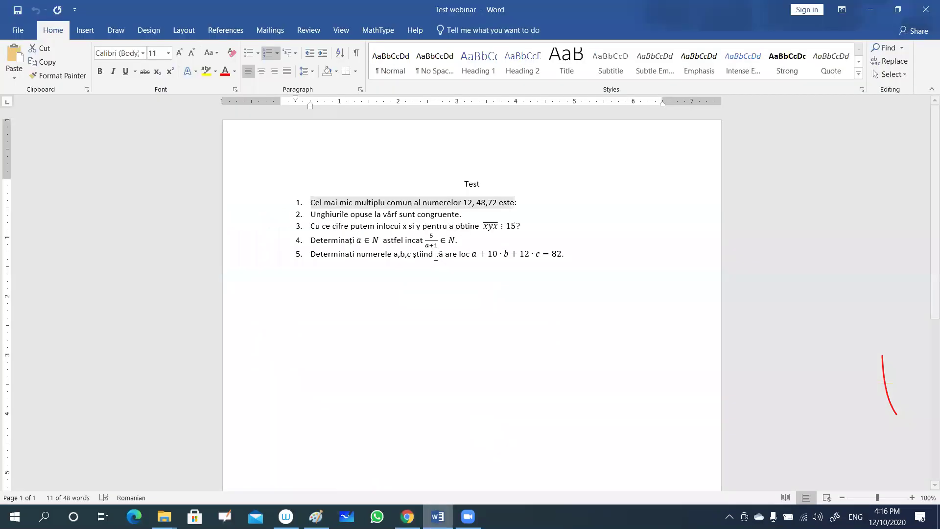
pyautogui.moveTo(311, 214); pyautogui.dragTo(461, 214)
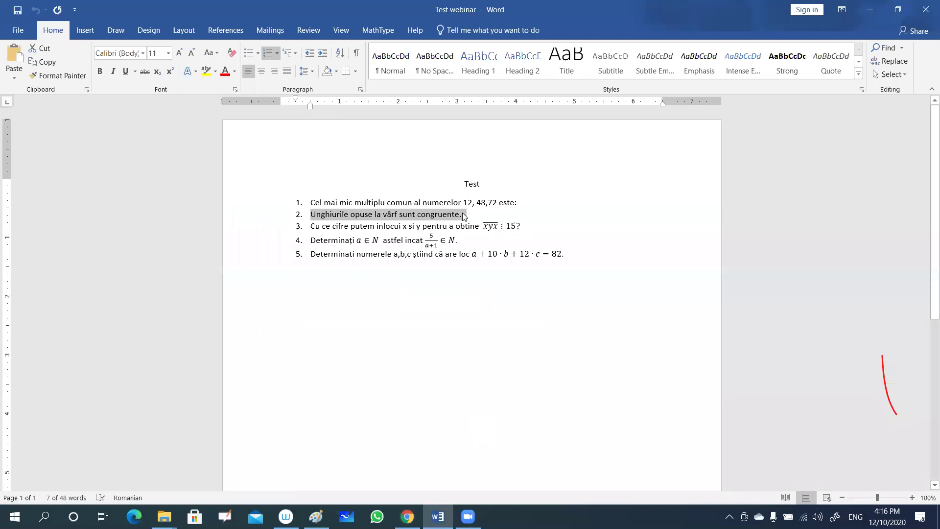
# Step: Switch back to Chrome, paste the copied sentence as the question text and delete the list number in front of it
pyautogui.click(407, 517)
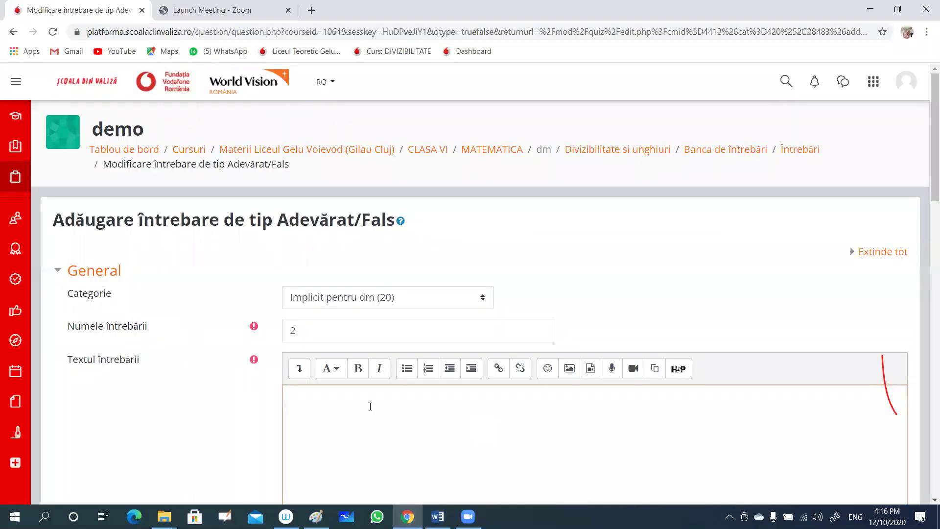
pyautogui.write('1. Unghiurile opuse la vârf sunt congruente.')
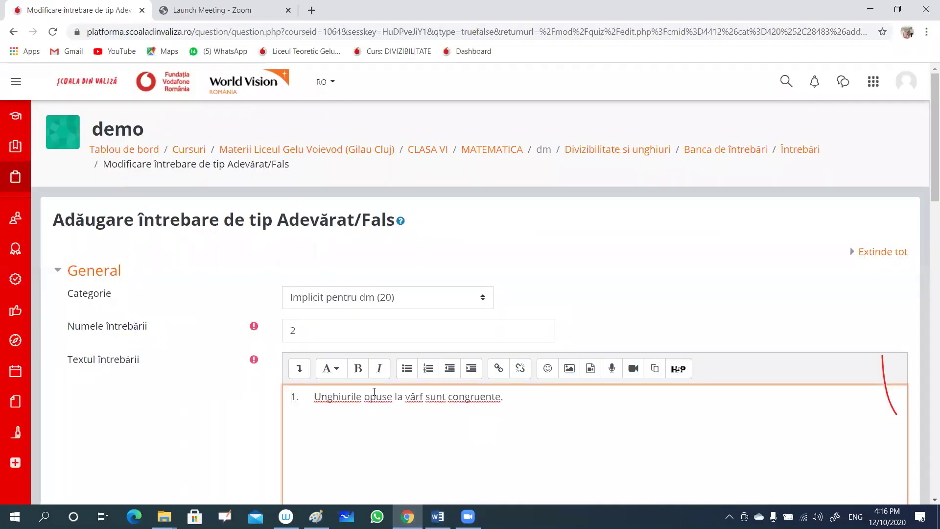
pyautogui.click(294, 387)
pyautogui.press('BackSpace')
pyautogui.press('BackSpace')
pyautogui.press('BackSpace')
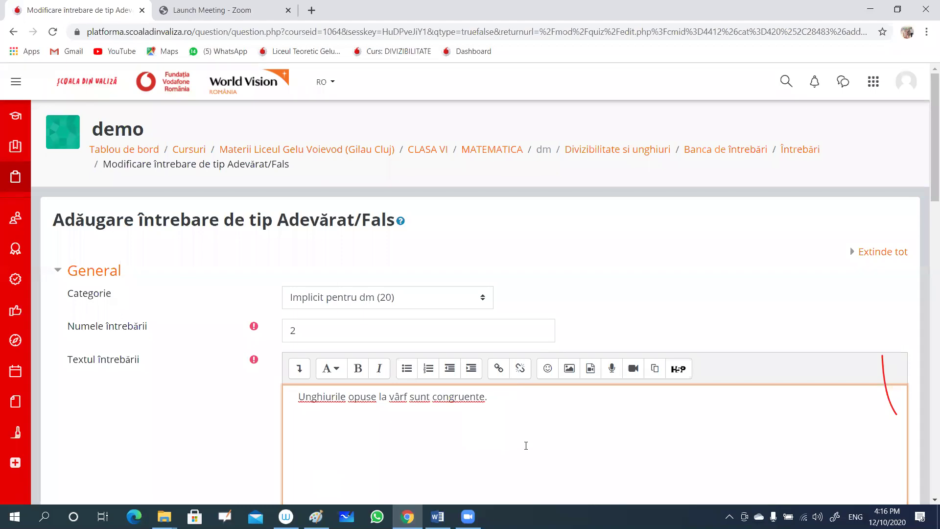
# Step: Set the correct answer of the true/false question to Adevărat
pyautogui.scroll(-3, 526, 445)
pyautogui.scroll(-4, 519, 434)
pyautogui.scroll(-2, 464, 316)
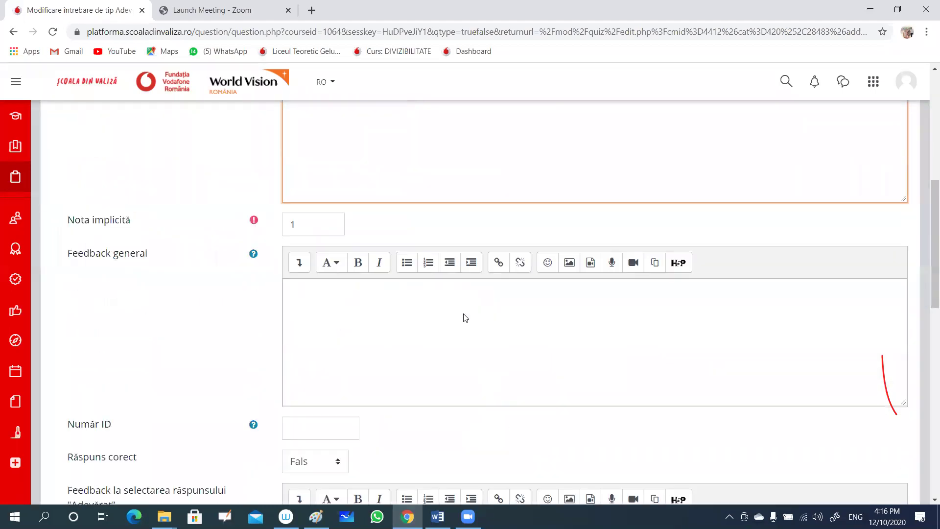
pyautogui.scroll(-1, 450, 307)
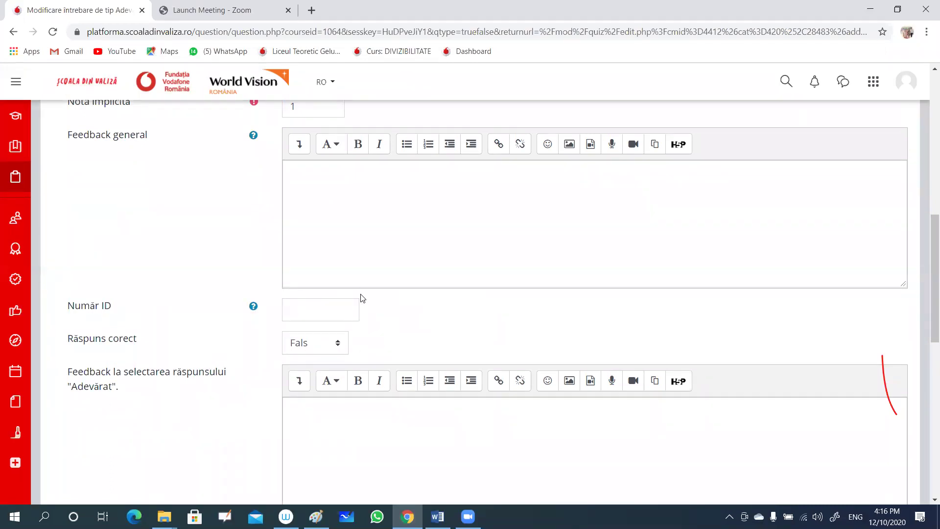
pyautogui.scroll(10, 361, 304)
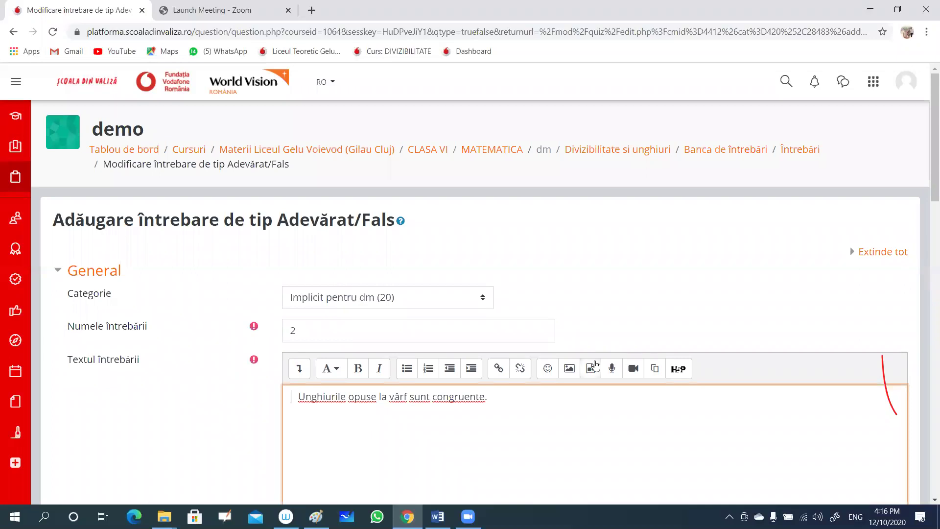
pyautogui.scroll(-11, 595, 365)
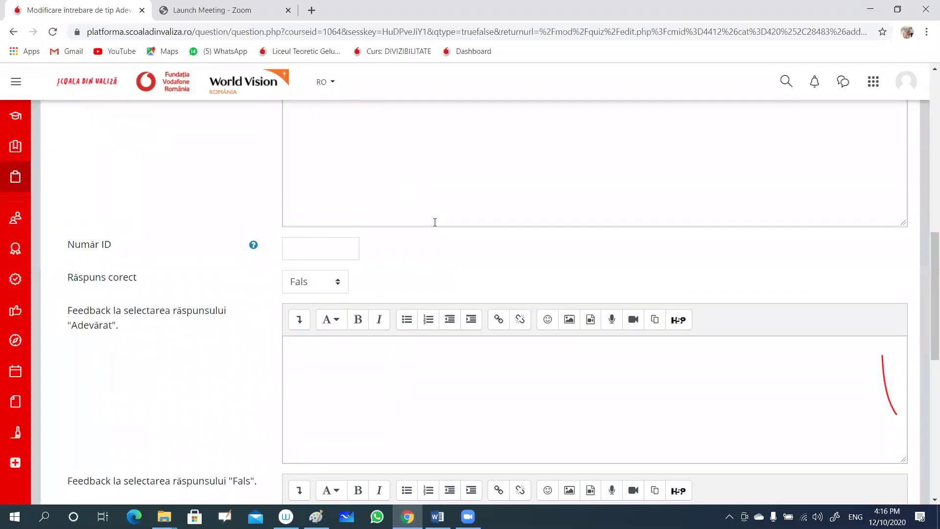
pyautogui.scroll(3, 435, 222)
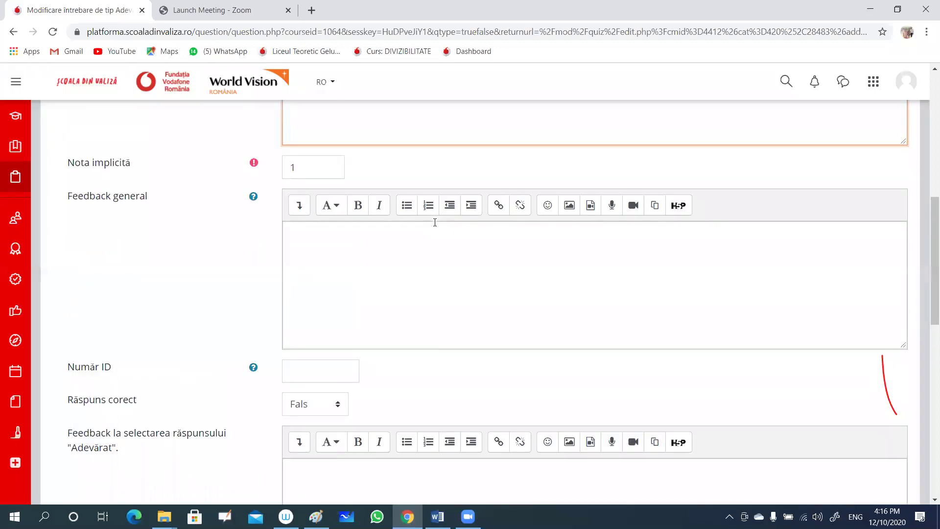
pyautogui.scroll(6, 435, 222)
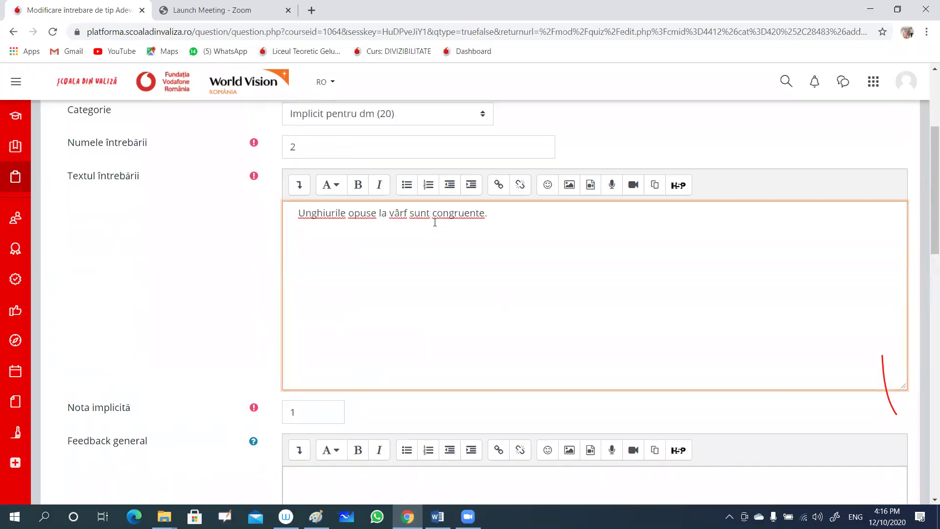
pyautogui.scroll(-8, 435, 222)
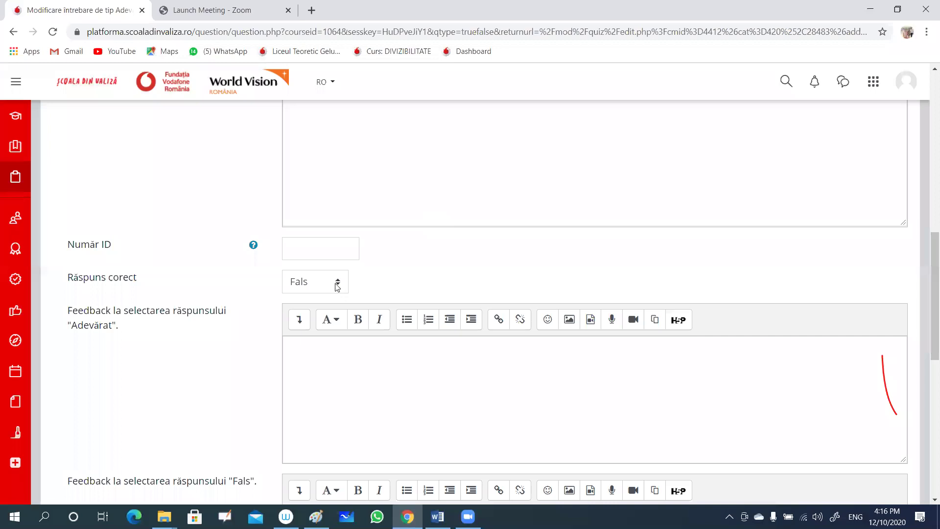
pyautogui.click(336, 286)
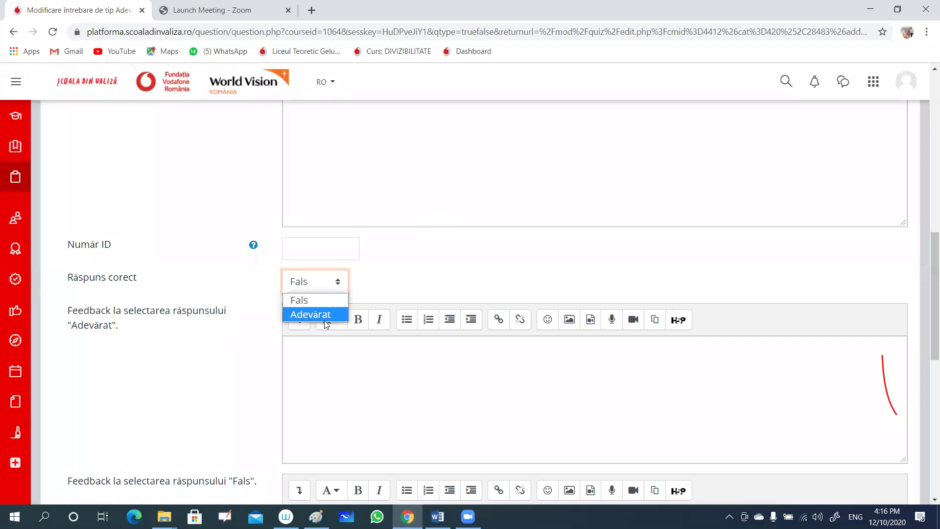
pyautogui.click(325, 316)
# Step: Enter the feedback "Bravo!" for the answer Adevărat and "Ai grija!" for Fals, and save the question
pyautogui.scroll(-2, 443, 193)
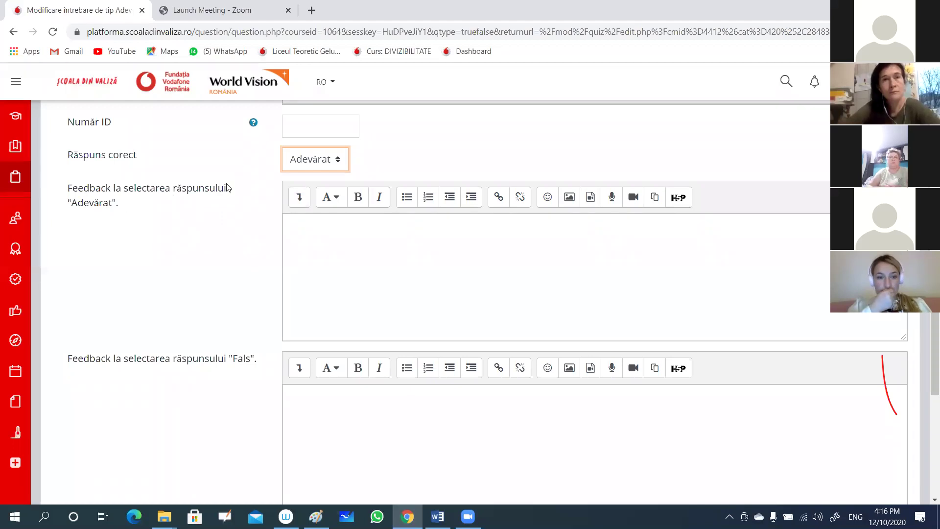
pyautogui.click(377, 246)
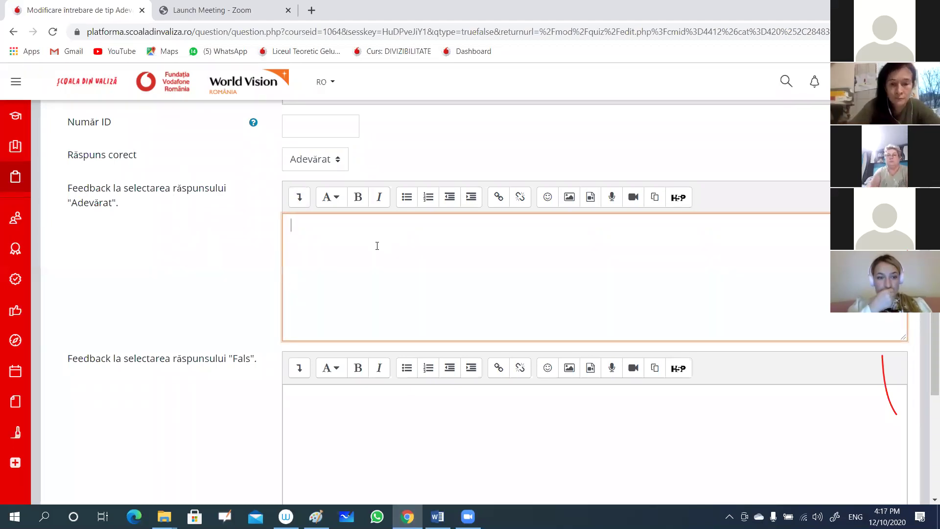
pyautogui.write('Brav')
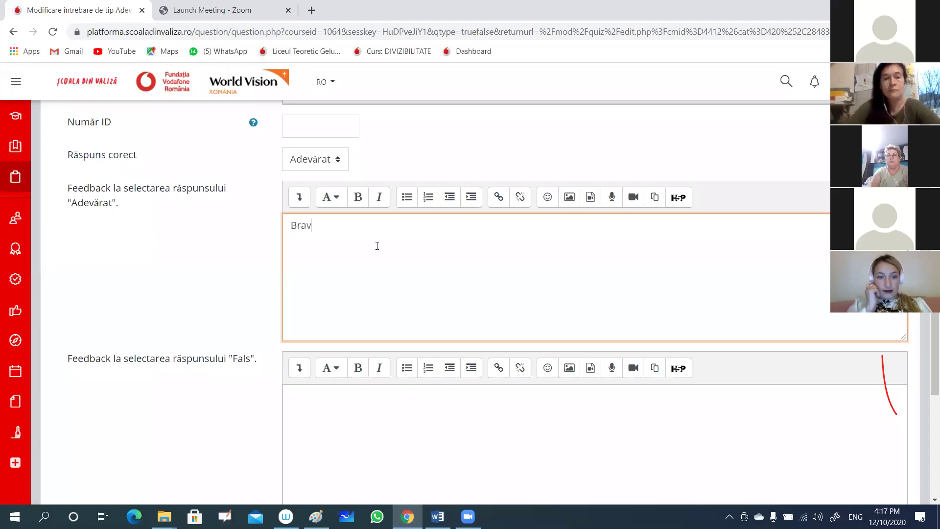
pyautogui.write('o!')
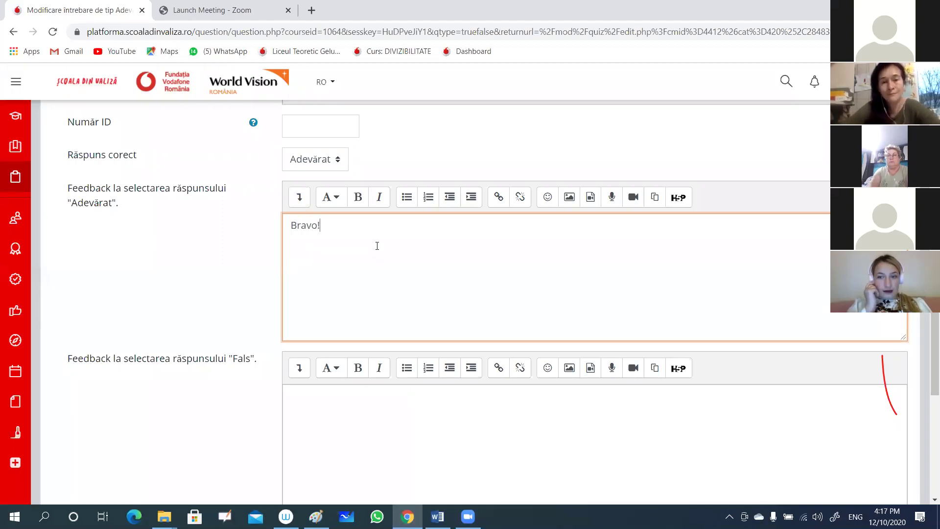
pyautogui.scroll(-3, 463, 261)
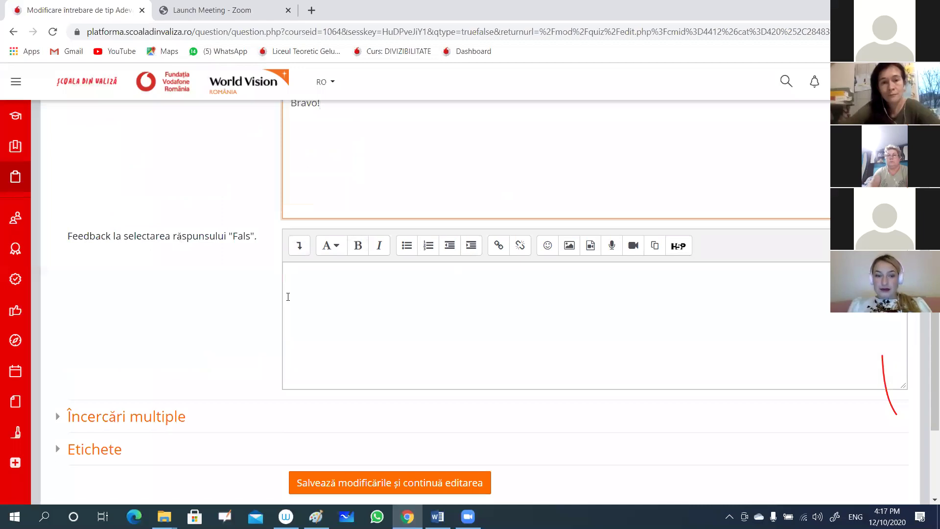
pyautogui.click(313, 287)
pyautogui.write('Ai grija!')
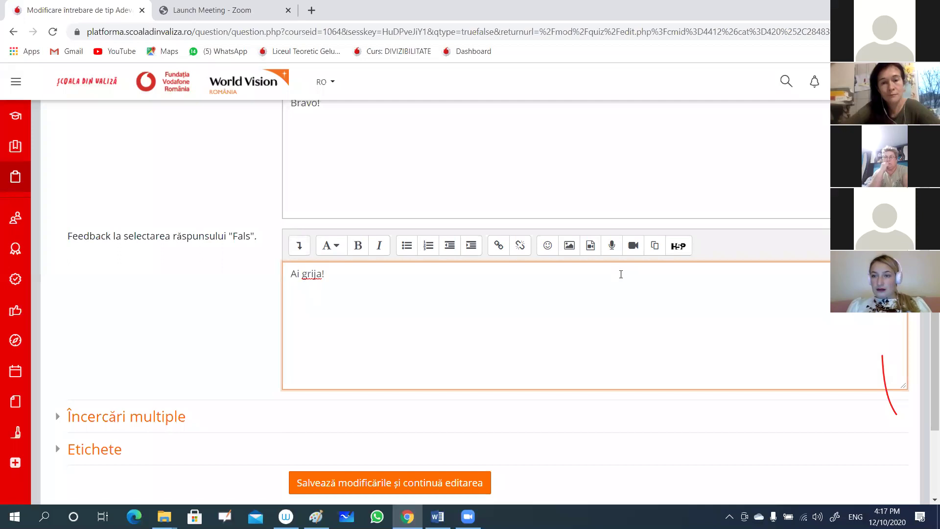
pyautogui.scroll(-4, 621, 274)
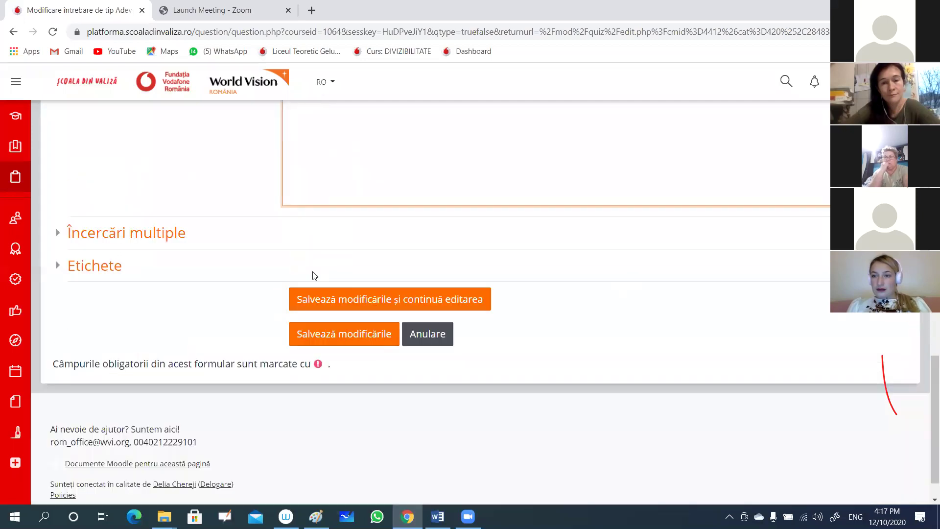
pyautogui.click(348, 338)
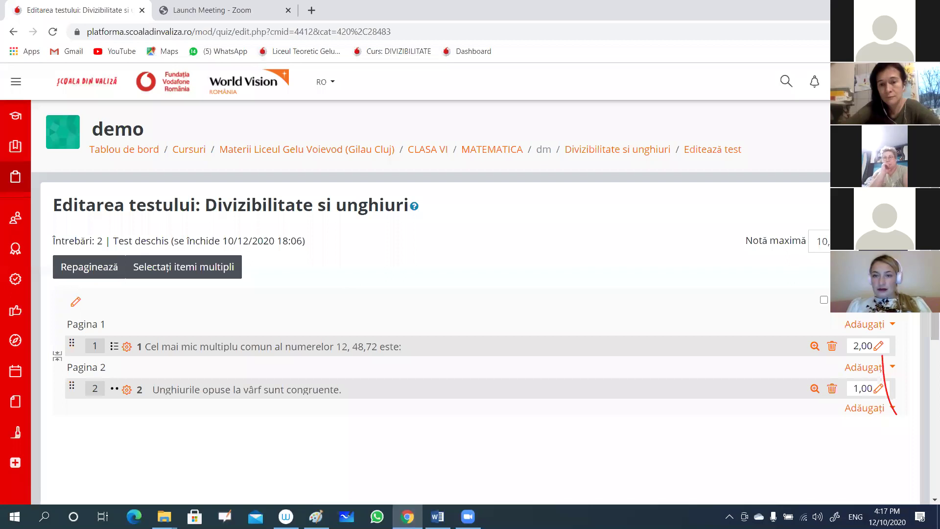
# Step: Add a new question of the type Potrivire after question 2 in the test
pyautogui.click(814, 389)
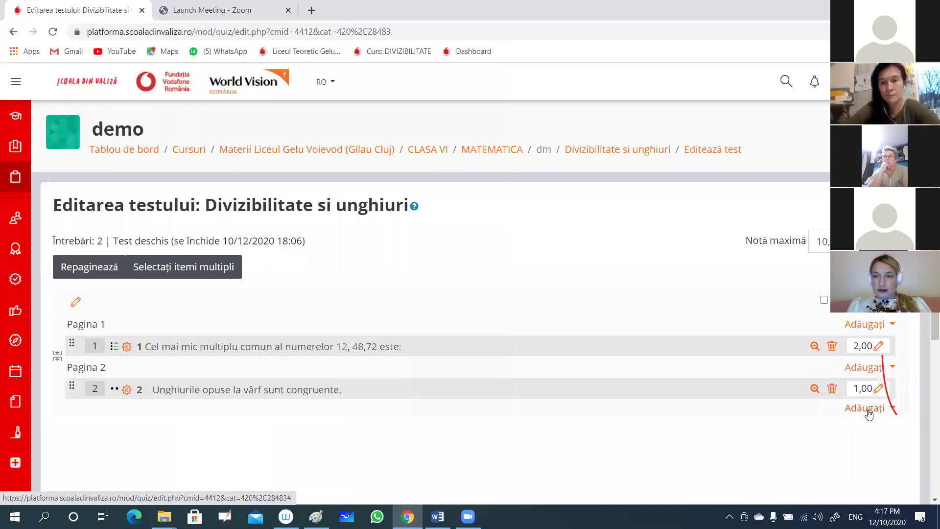
pyautogui.click(869, 413)
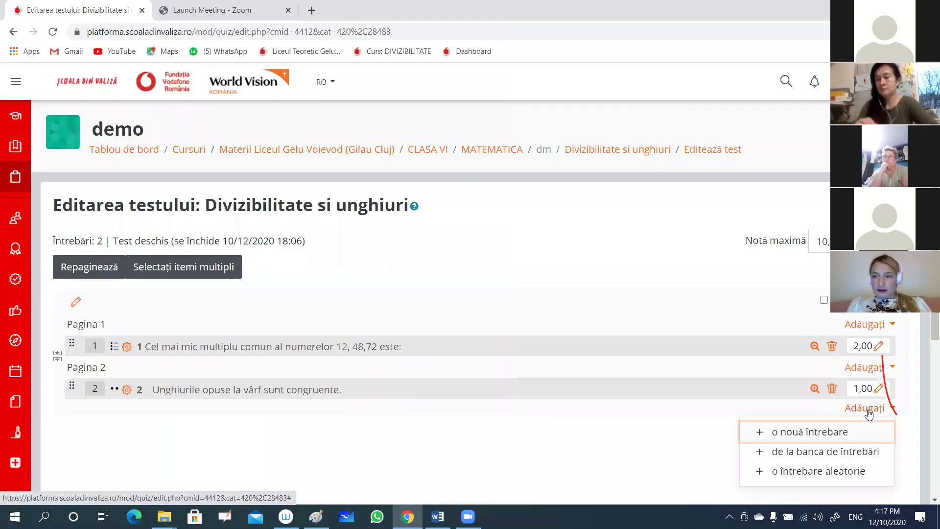
pyautogui.click(831, 434)
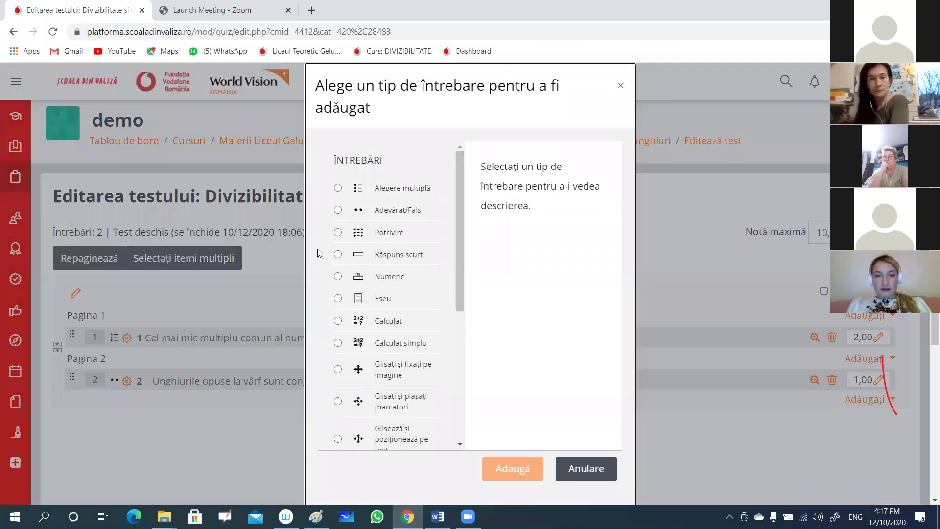
pyautogui.click(337, 233)
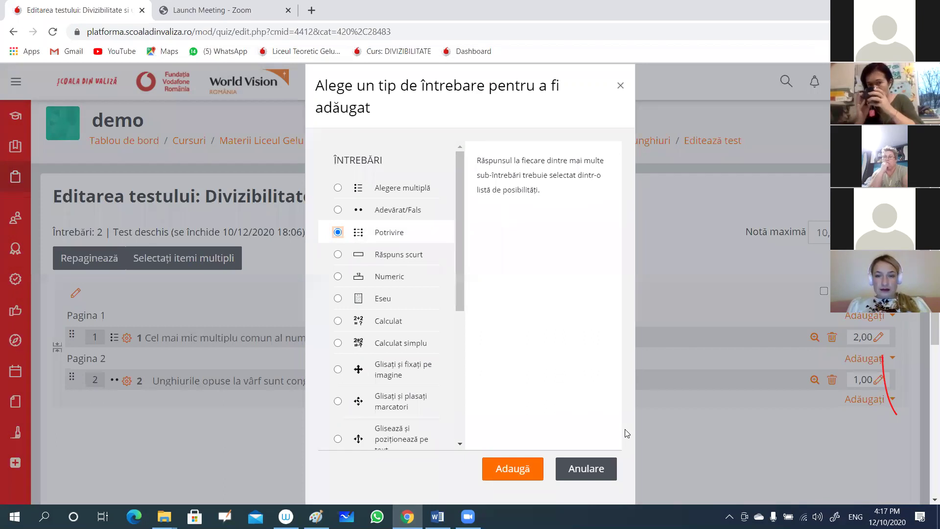
pyautogui.click(507, 469)
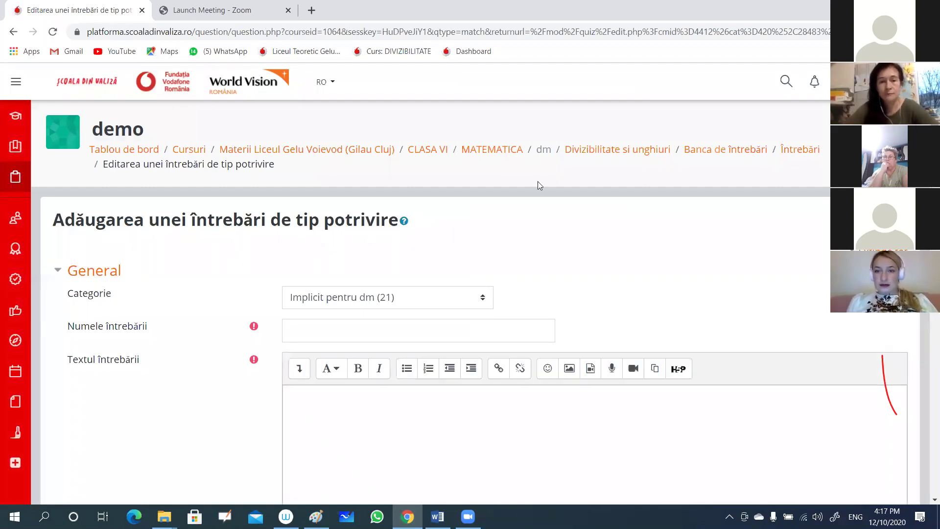
# Step: Name the matching question 3 and place the cursor in its question text
pyautogui.click(335, 332)
pyautogui.write('3')
pyautogui.click(312, 398)
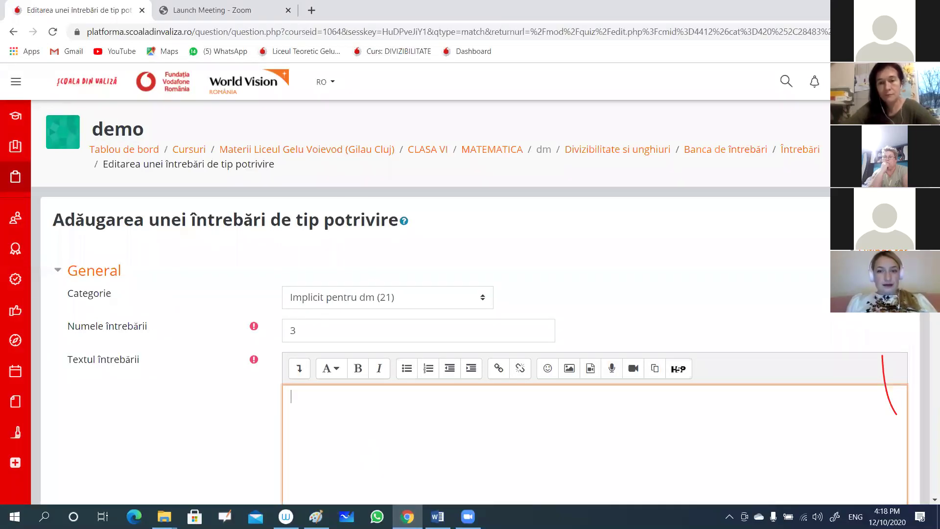
# Step: Try to copy the third problem's expression from the Test webinar document in Word into the question text in Chrome, and delete the pasted item
pyautogui.hotkey('alt', 'Tab')
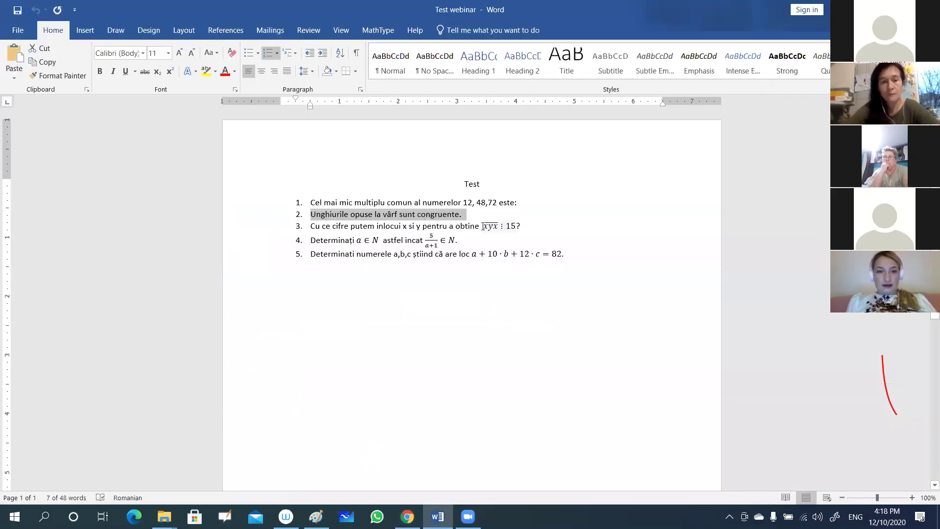
pyautogui.click(482, 225)
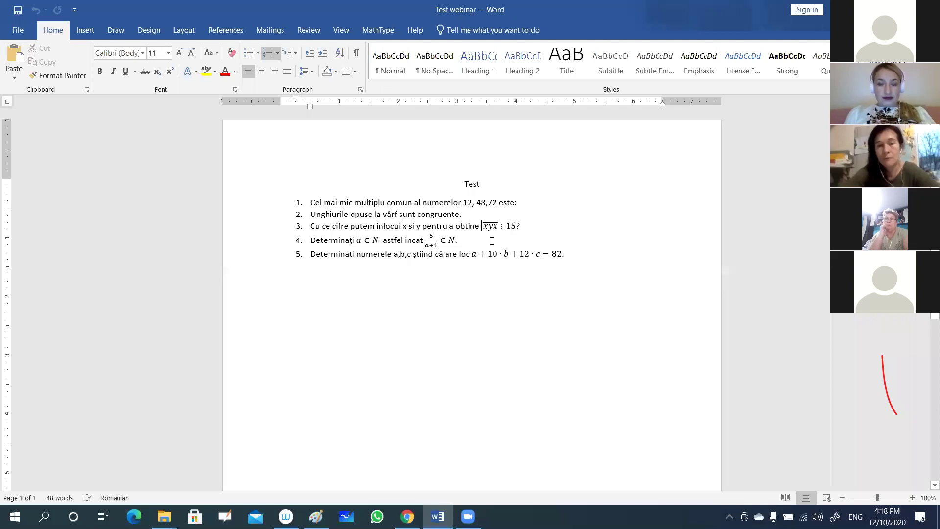
pyautogui.click(478, 227)
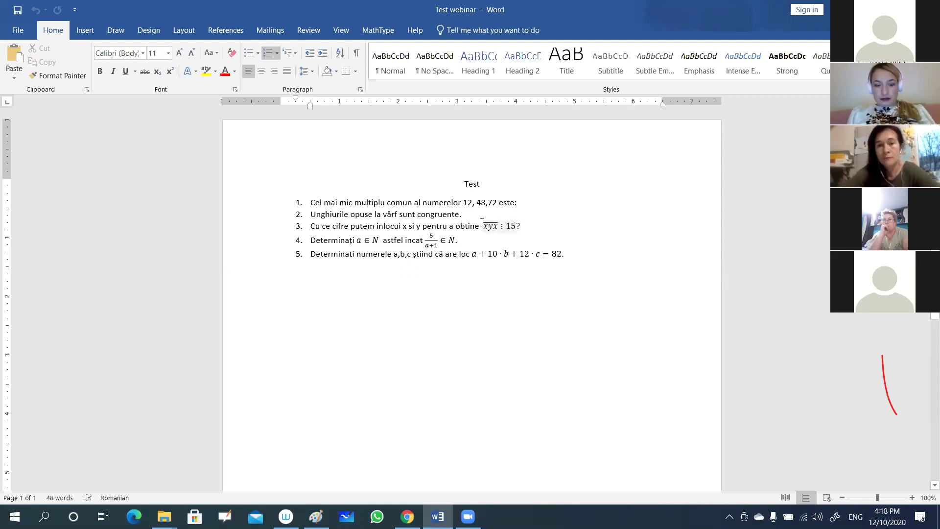
pyautogui.moveTo(484, 226); pyautogui.dragTo(509, 235)
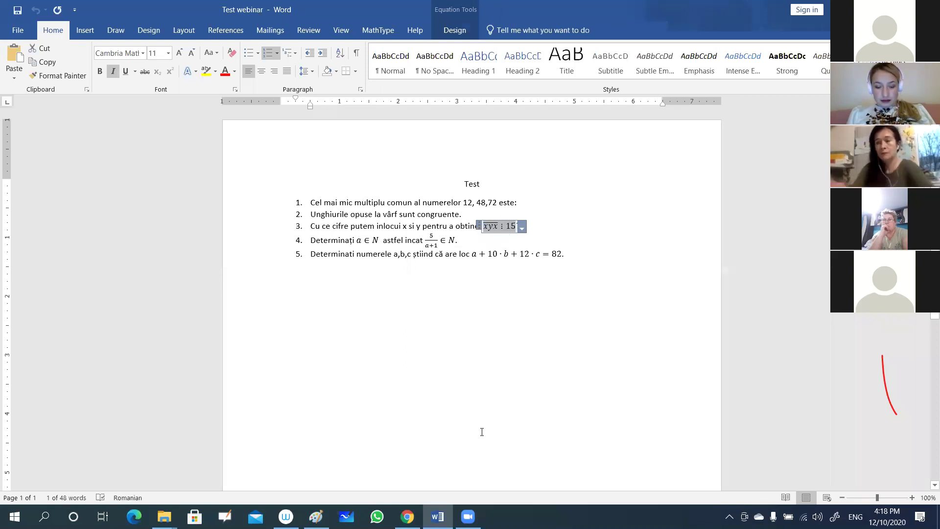
pyautogui.hotkey('alt', 'Tab')
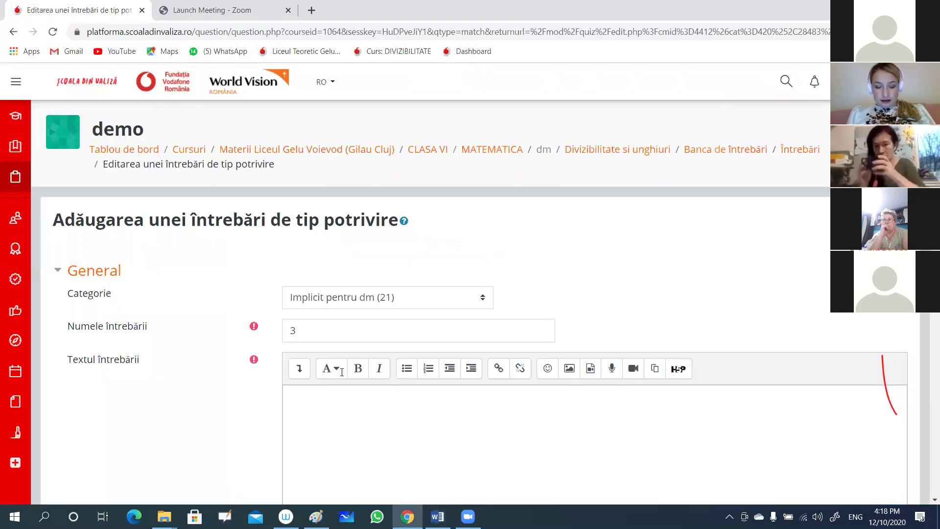
pyautogui.hotkey('ctrl', 'v')
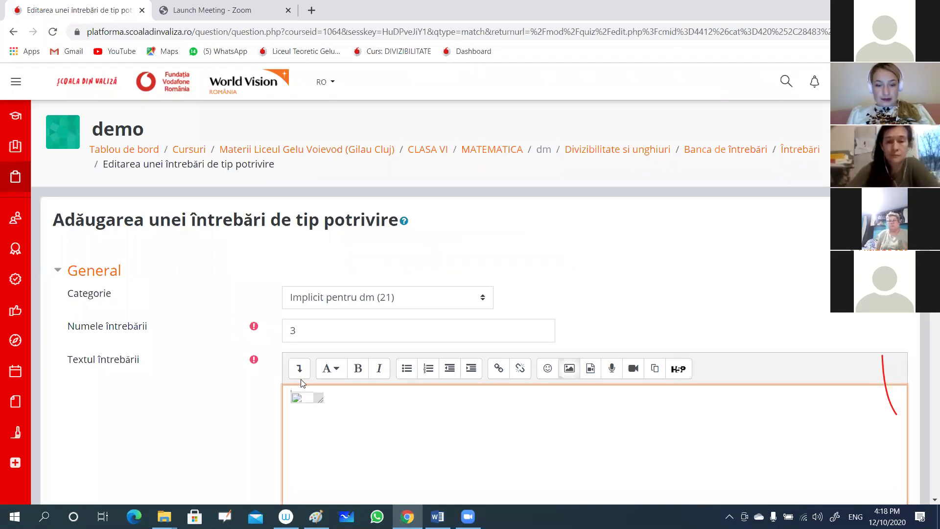
pyautogui.click(299, 397)
pyautogui.press('Delete')
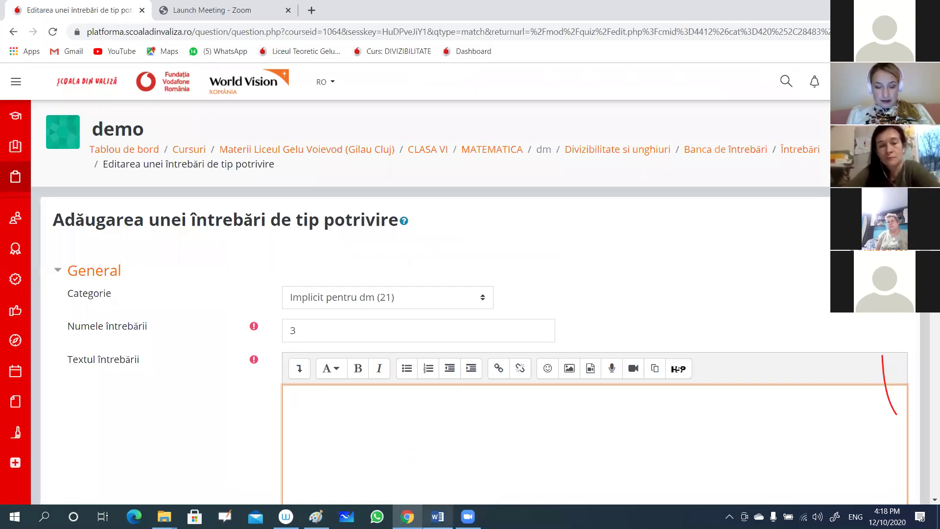
# Step: Switch to Word and copy the third problem's wording "Cu ce cifre putem inlocui x si y pentru a obtine" without its expression
pyautogui.click(438, 517)
pyautogui.click(565, 263)
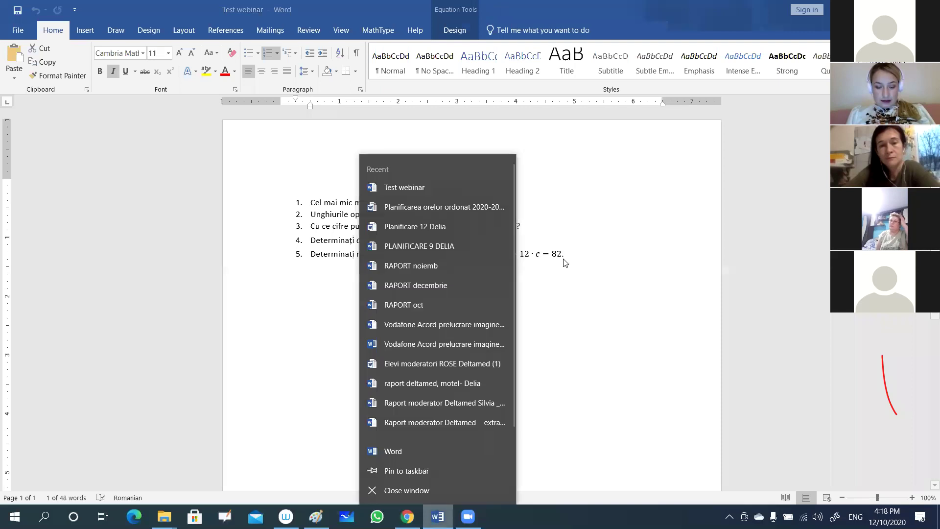
pyautogui.click(491, 275)
pyautogui.click(492, 289)
pyautogui.moveTo(468, 220); pyautogui.dragTo(315, 231)
pyautogui.hotkey('ctrl', 'c')
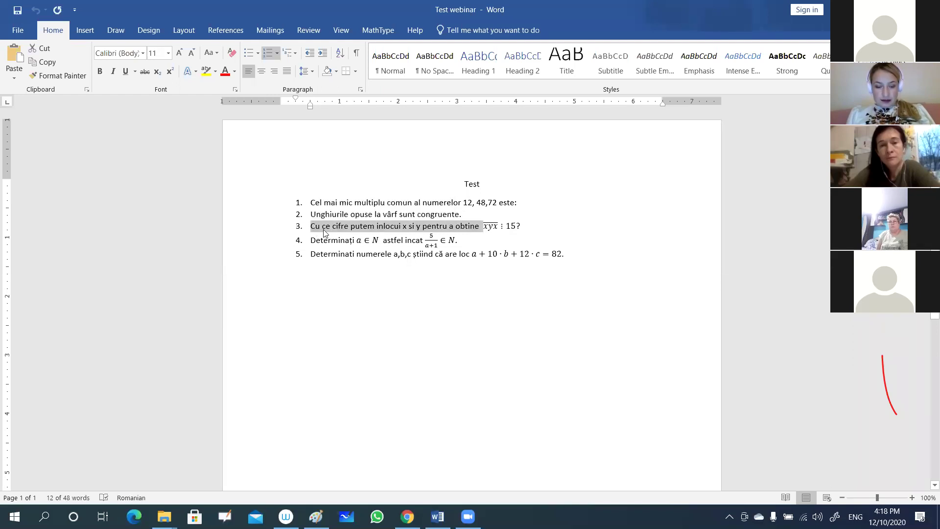
# Step: Switch back to Chrome, paste the copied wording as the question text and delete the stray characters in front of it
pyautogui.click(407, 516)
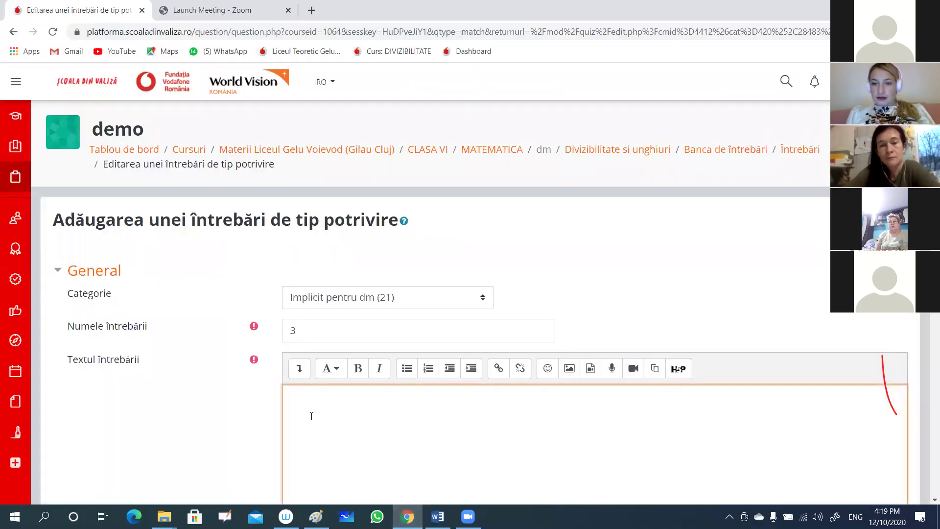
pyautogui.write('vv')
pyautogui.hotkey('ctrl', 'v')
pyautogui.press('Home')
pyautogui.press('Delete')
pyautogui.press('Delete')
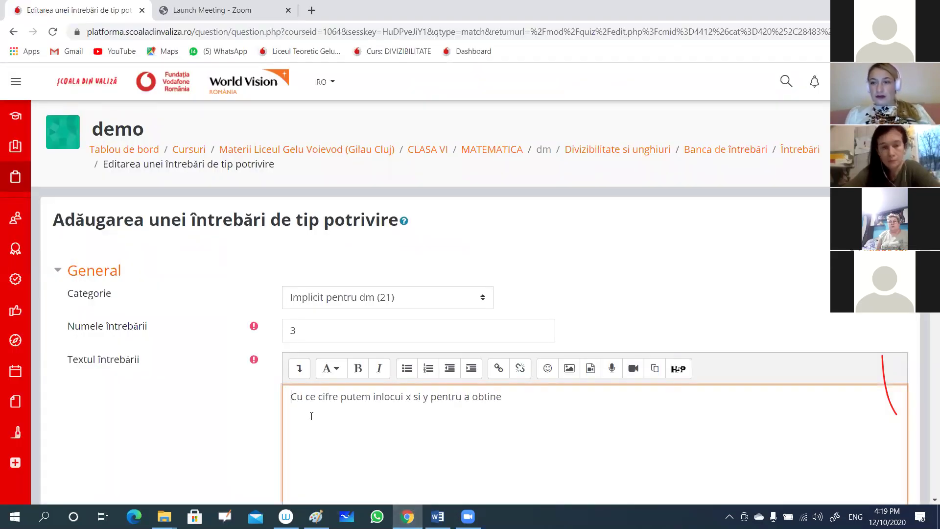
# Step: Open the equation editor for the question text, show its advanced templates and place the cursor in the TeX field
pyautogui.click(300, 371)
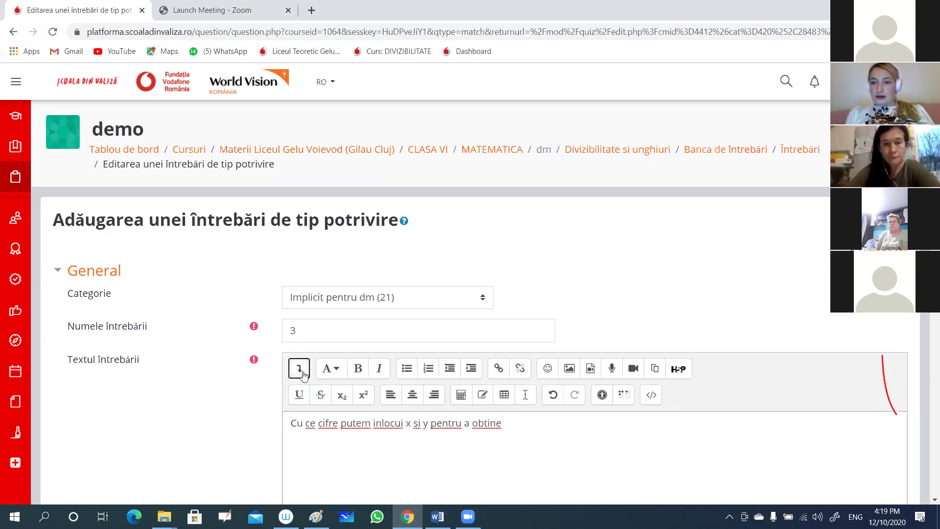
pyautogui.click(462, 398)
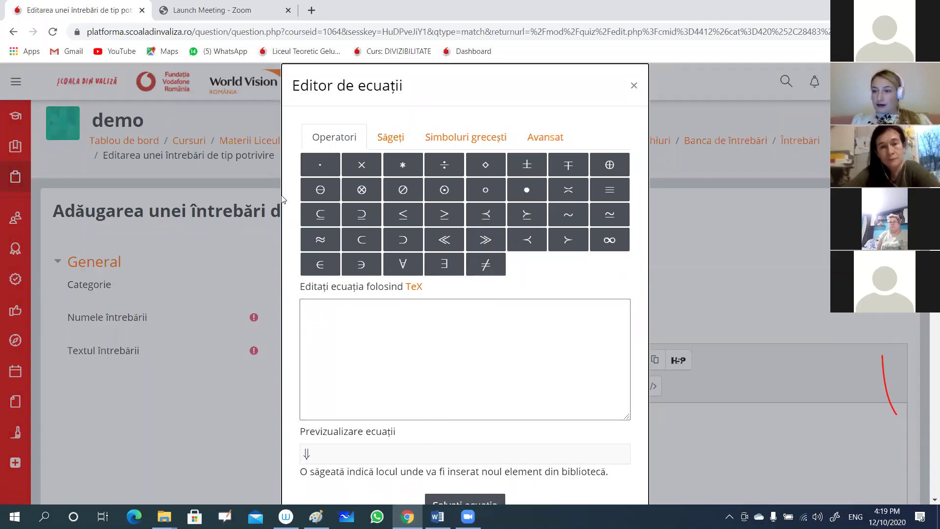
pyautogui.click(547, 141)
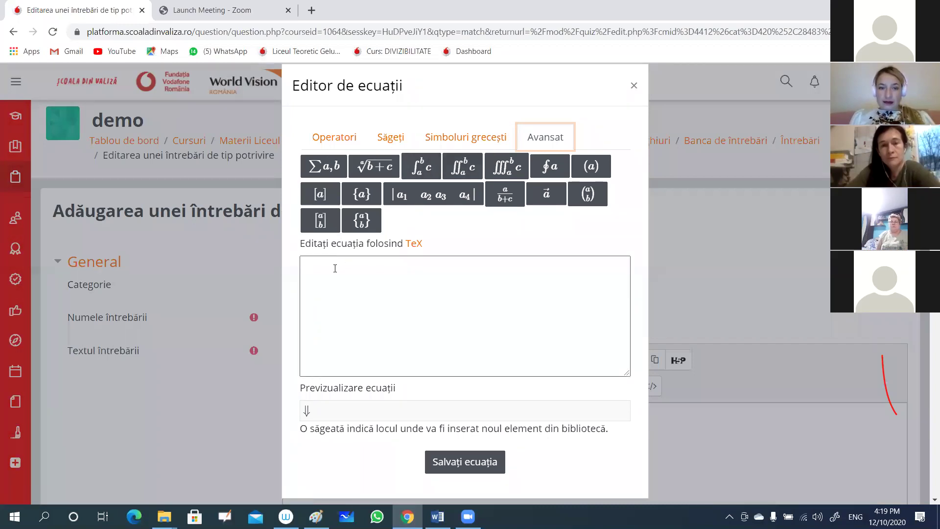
pyautogui.click(568, 267)
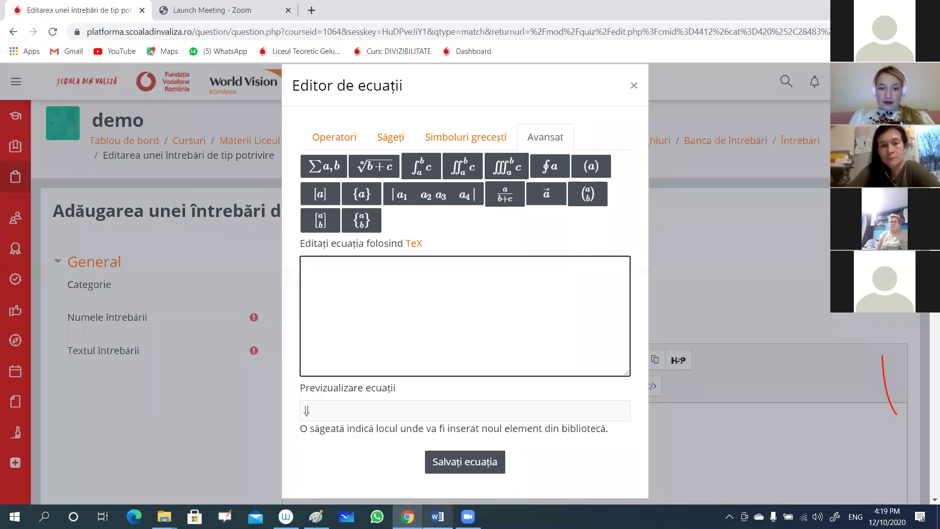
# Step: Switch to Word, copy the divisibility expression at the end of the third problem, and return to the equation editor in Chrome
pyautogui.hotkey('alt', 'Tab')
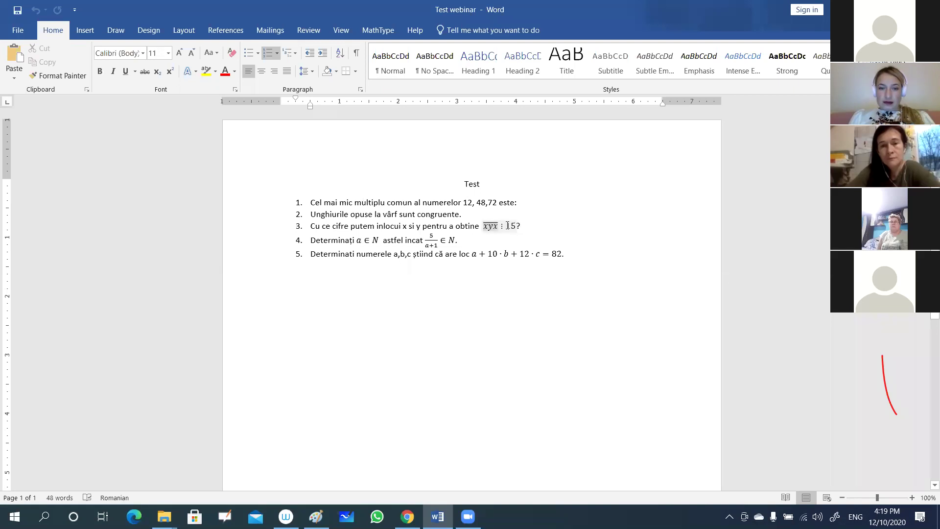
pyautogui.moveTo(484, 227); pyautogui.dragTo(514, 226)
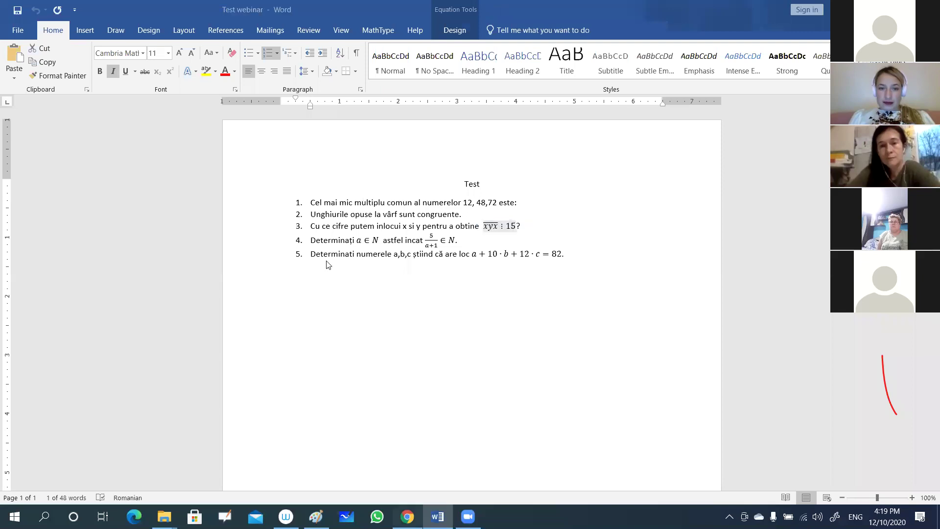
pyautogui.hotkey('alt', 'Tab')
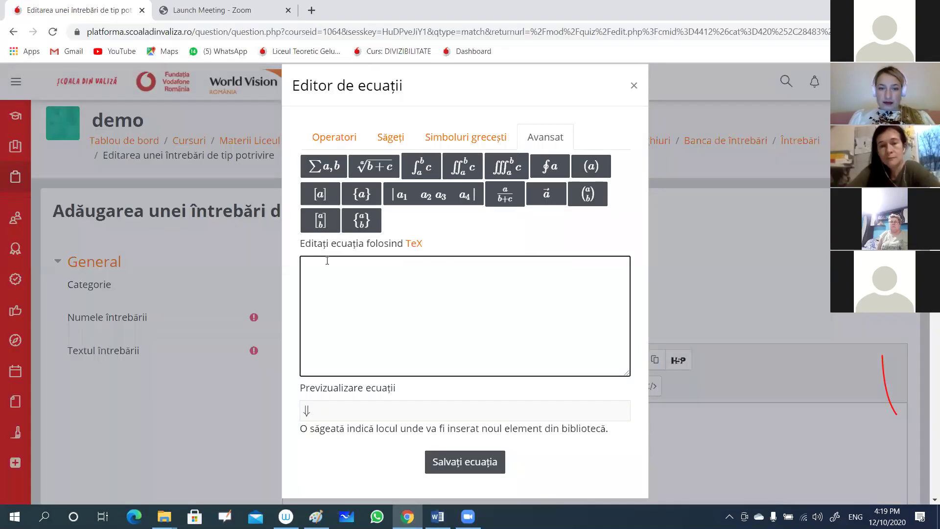
# Step: Insert the equation \bar{xyx}\vdots15 in front of the question wording, and delete its code from there
pyautogui.write('\\bar{xyx}\\vdots15')
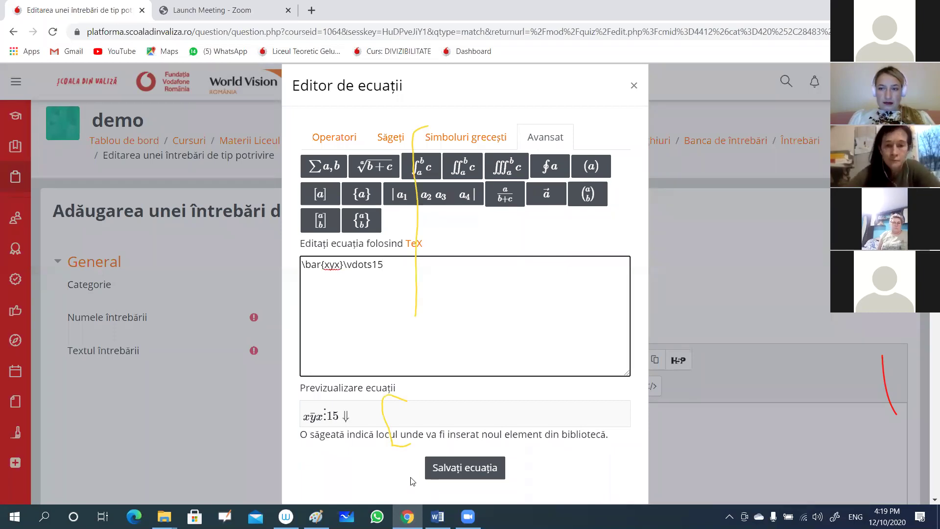
pyautogui.click(478, 470)
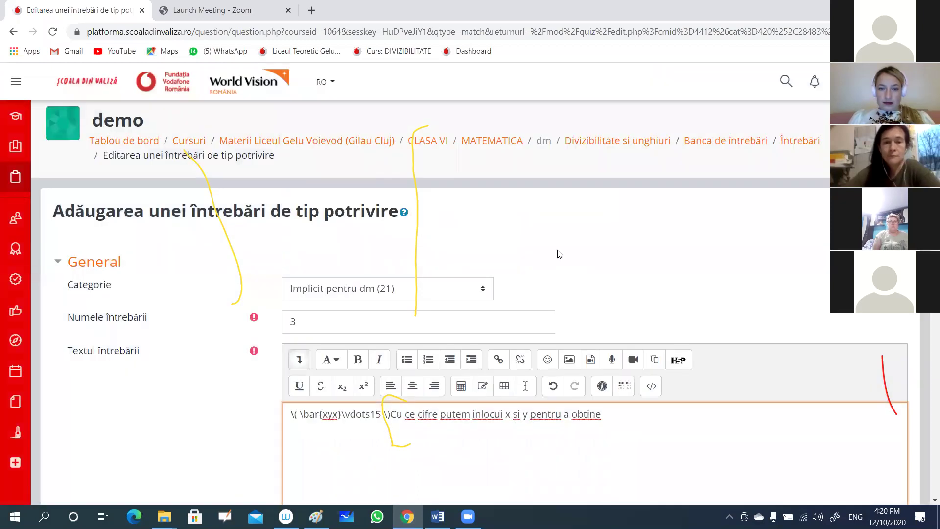
pyautogui.scroll(-5, 560, 254)
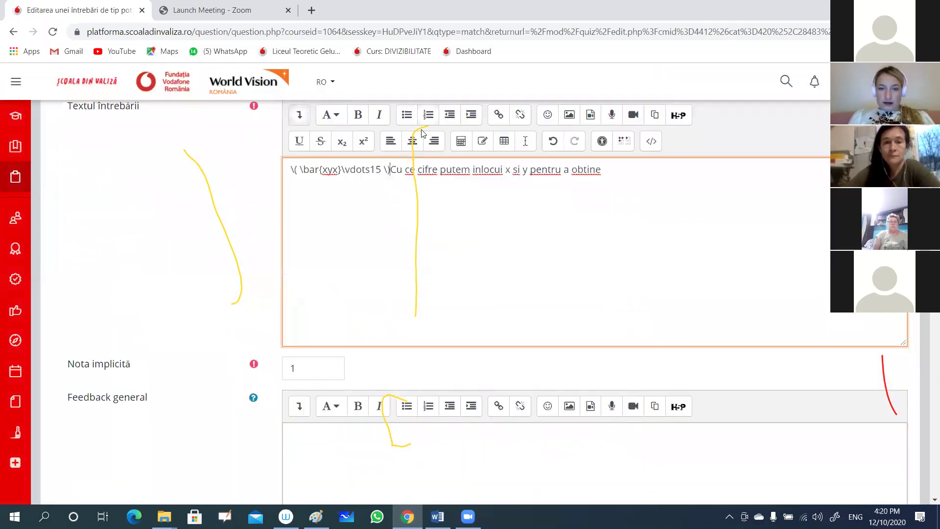
pyautogui.click(610, 172)
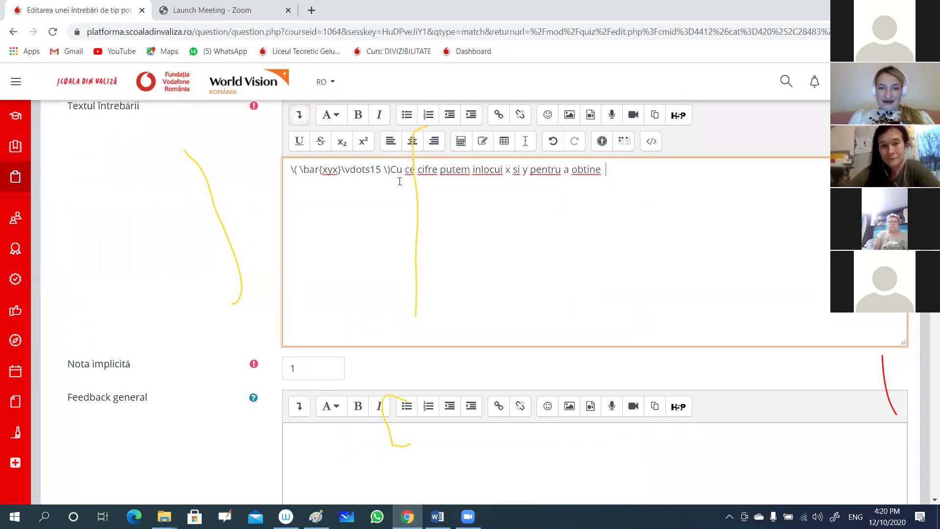
pyautogui.moveTo(390, 169); pyautogui.dragTo(296, 174)
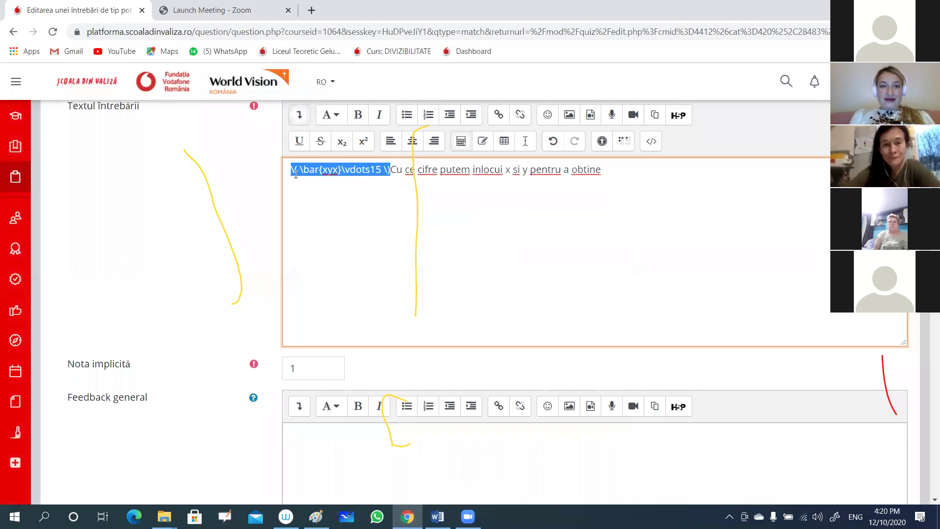
pyautogui.press('BackSpace')
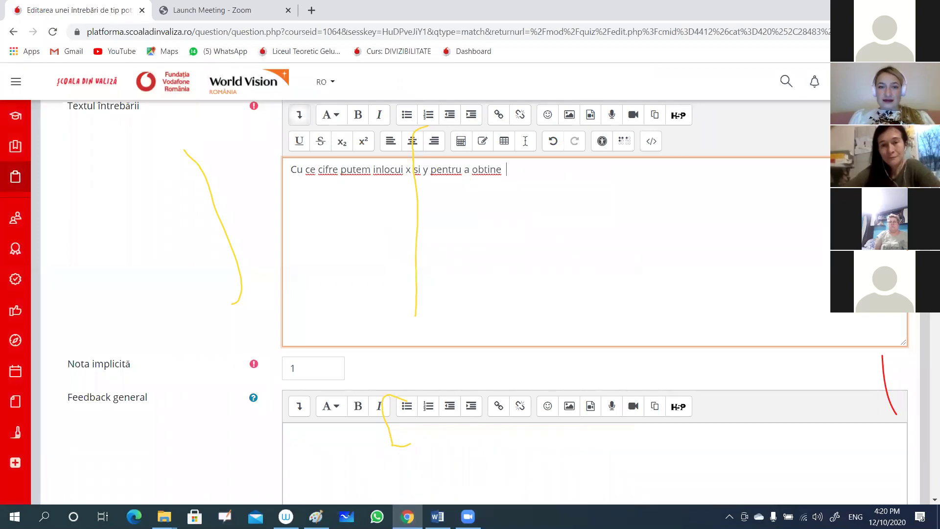
# Step: Insert the equation \bar{xyx}\vdots15 at the end of the question wording and add a question mark after it
pyautogui.click(461, 148)
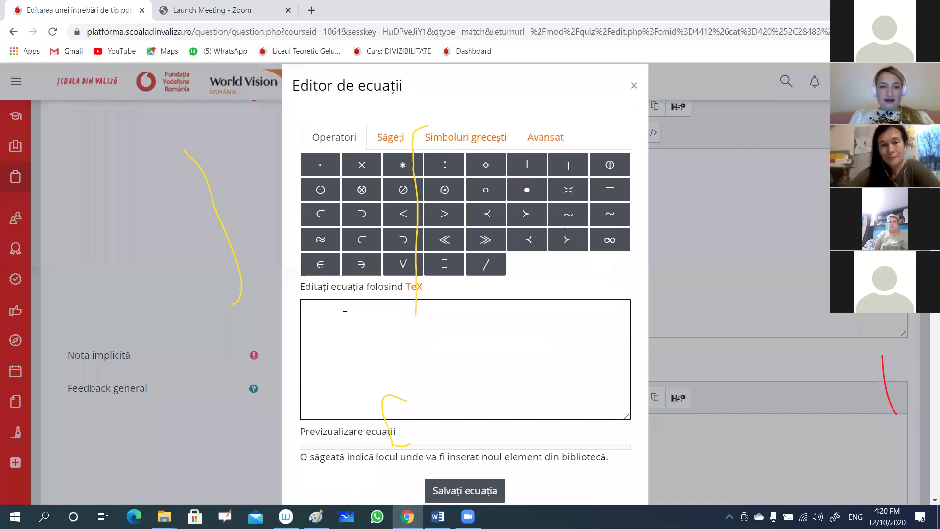
pyautogui.write('\\bar{xyx}\\vdots15')
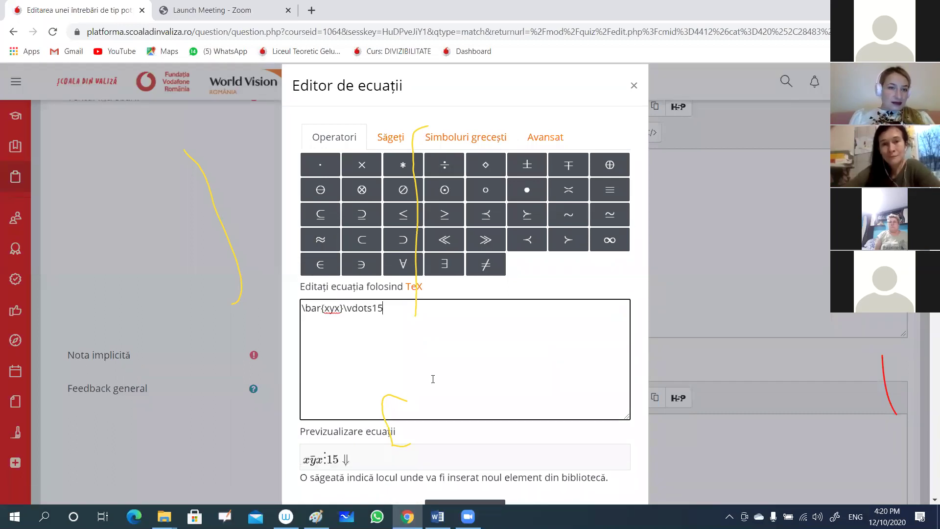
pyautogui.scroll(-3, 492, 392)
pyautogui.click(480, 390)
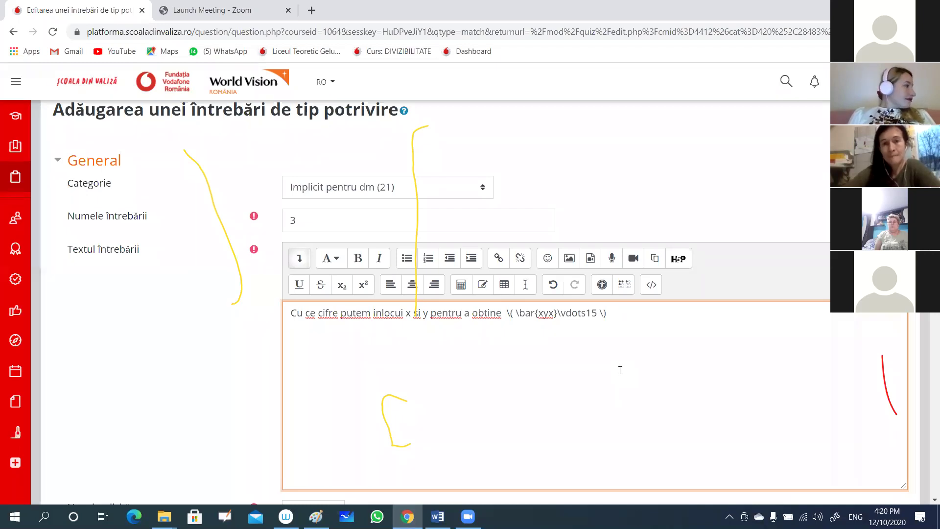
pyautogui.write('?')
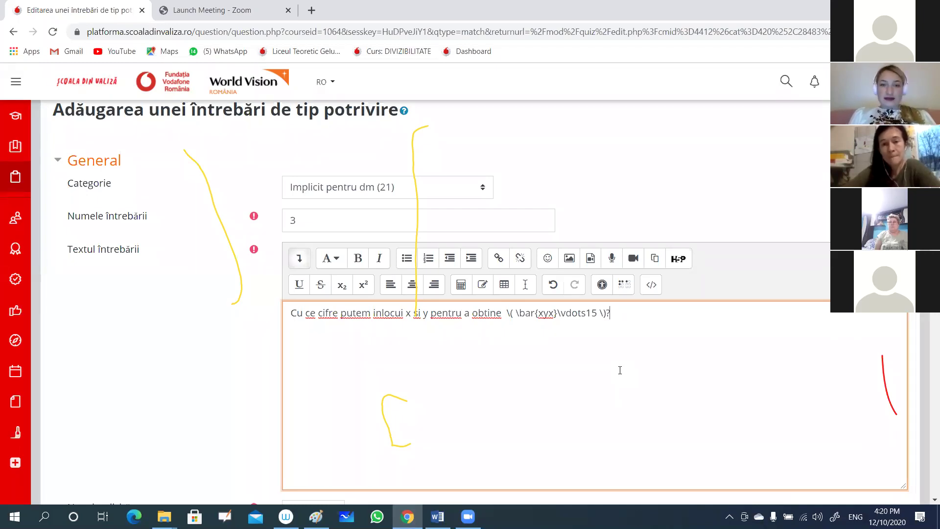
# Step: Look through the rest of the matching question form, from the question text to the question and answer pairs
pyautogui.scroll(-1, 632, 352)
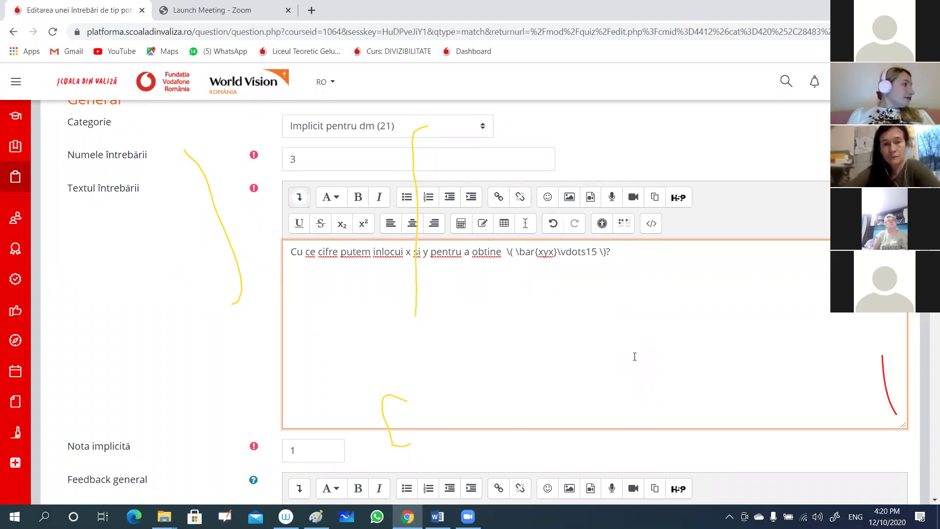
pyautogui.scroll(-4, 632, 350)
pyautogui.scroll(4, 627, 346)
pyautogui.scroll(-1, 590, 182)
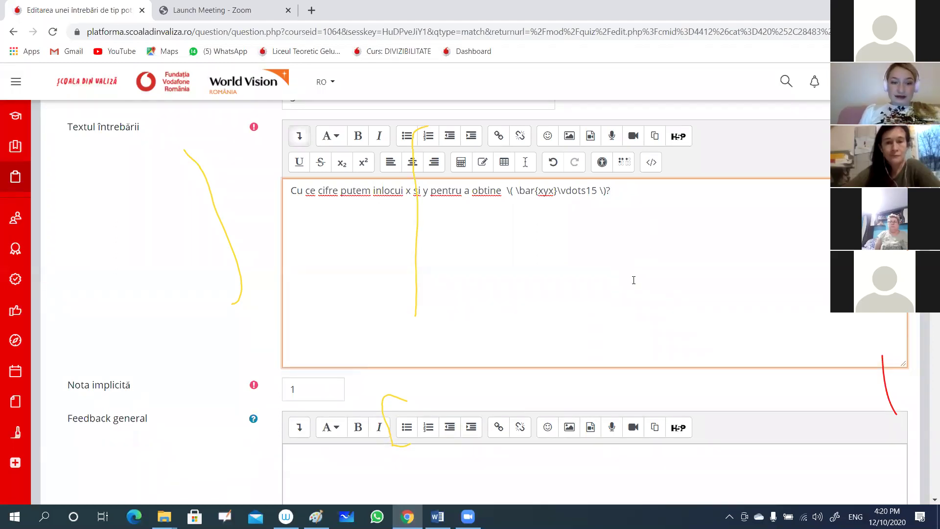
pyautogui.scroll(-10, 615, 277)
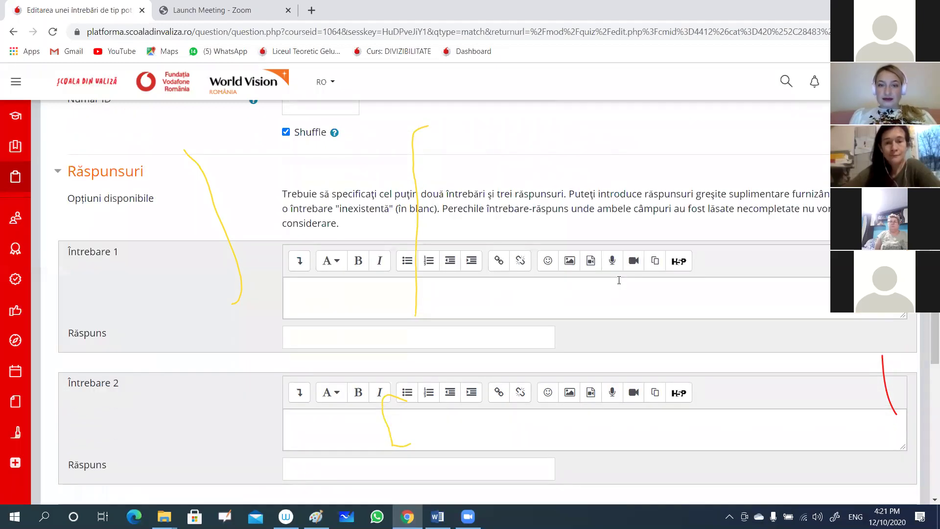
pyautogui.scroll(-5, 619, 280)
pyautogui.scroll(8, 620, 284)
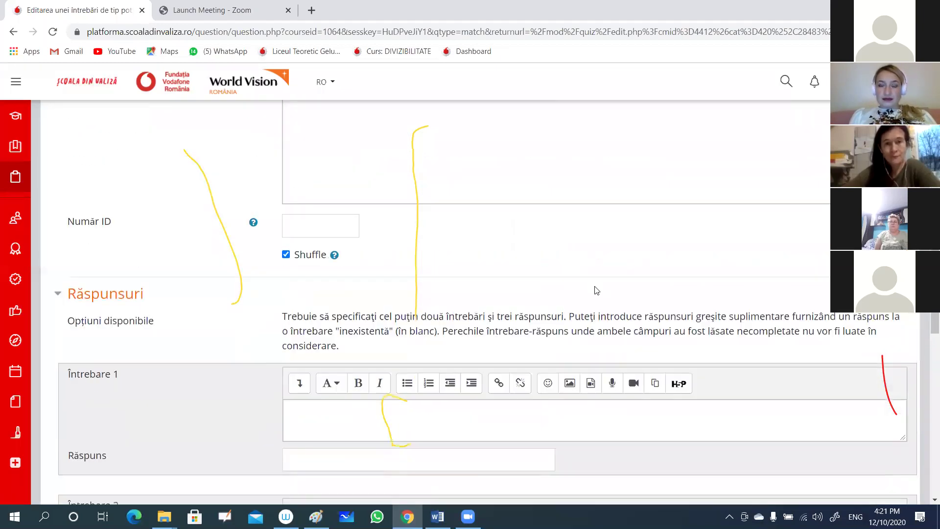
pyautogui.scroll(4, 665, 203)
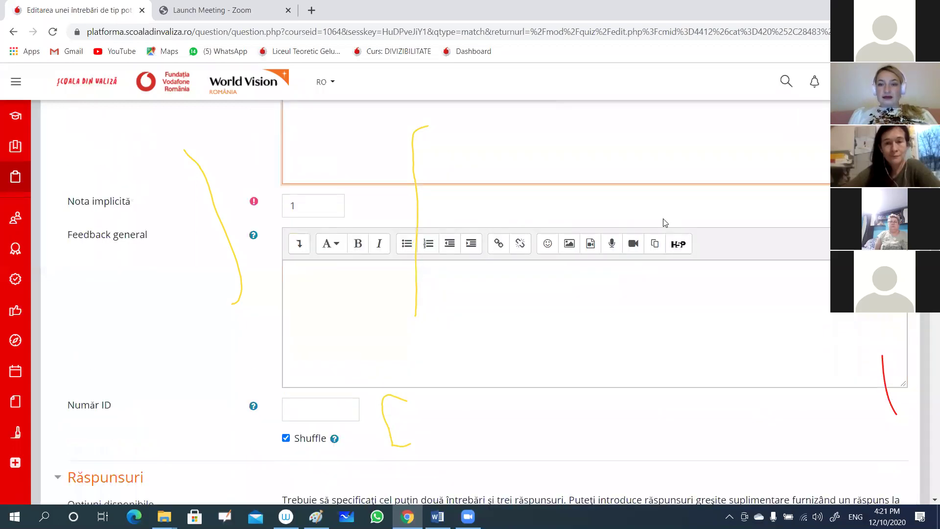
pyautogui.scroll(2, 665, 222)
pyautogui.scroll(-5, 665, 222)
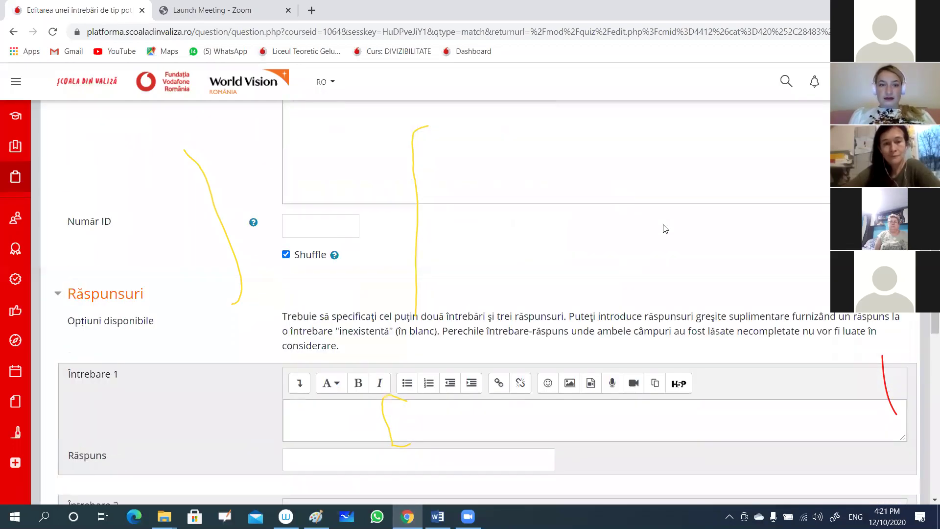
# Step: Fill in the first matching pair with the question "x=" and the answer 5
pyautogui.scroll(-1, 664, 228)
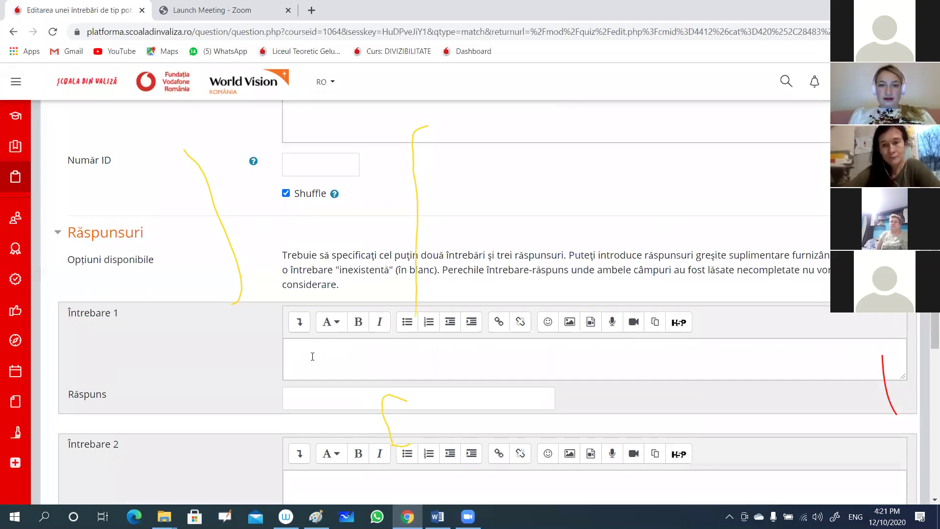
pyautogui.click(306, 355)
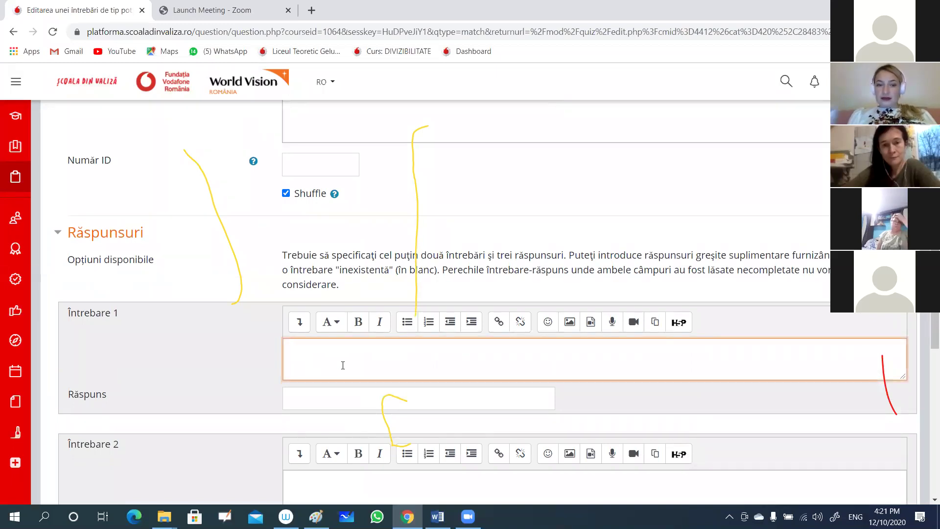
pyautogui.write('x=')
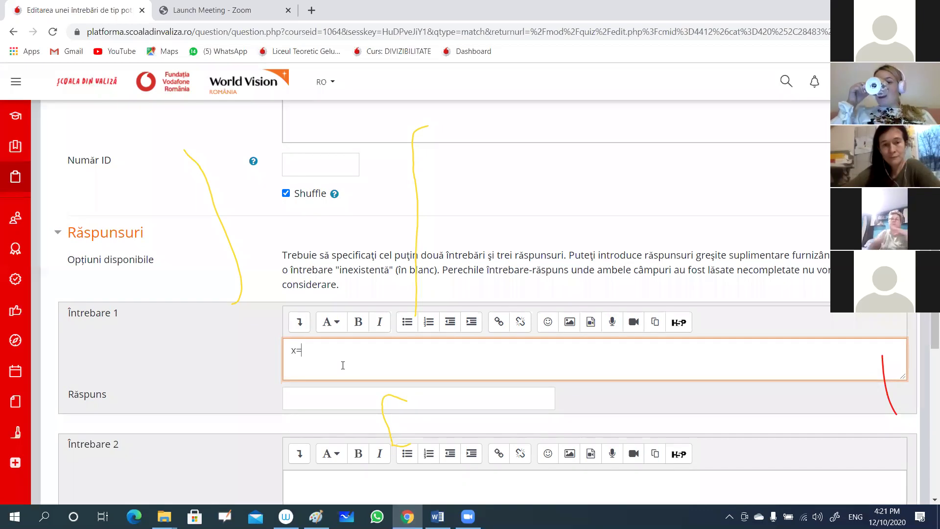
pyautogui.click(308, 401)
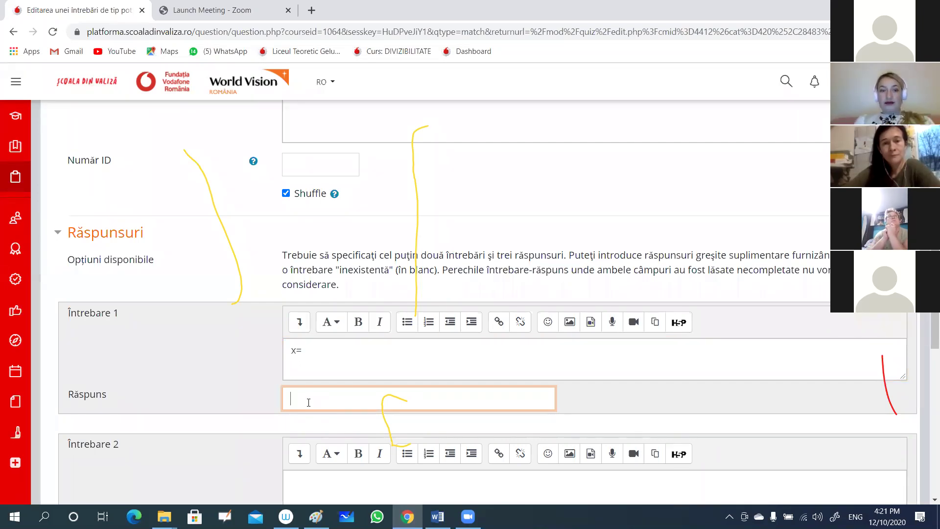
pyautogui.write('2')
pyautogui.scroll(-2, 384, 389)
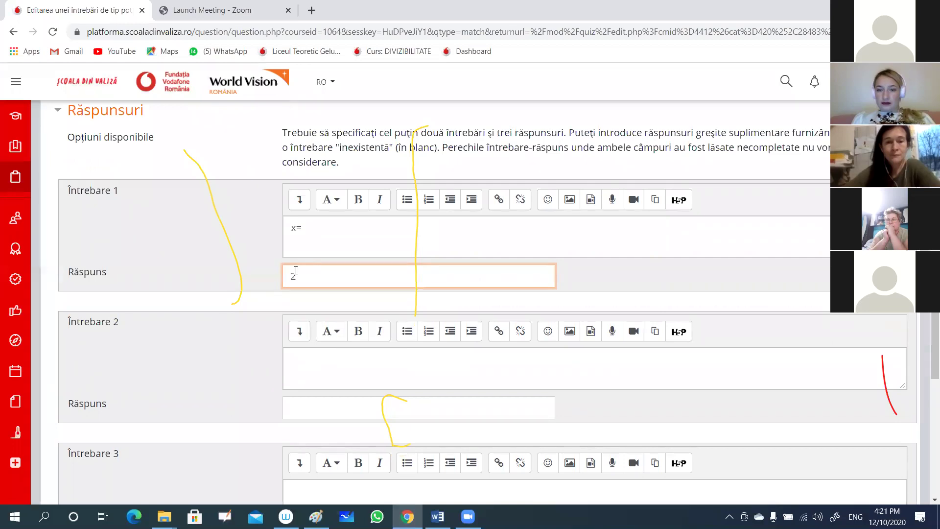
pyautogui.write('5')
# Step: Fill in the second matching pair with the question "y=" and the answer 2
pyautogui.click(314, 359)
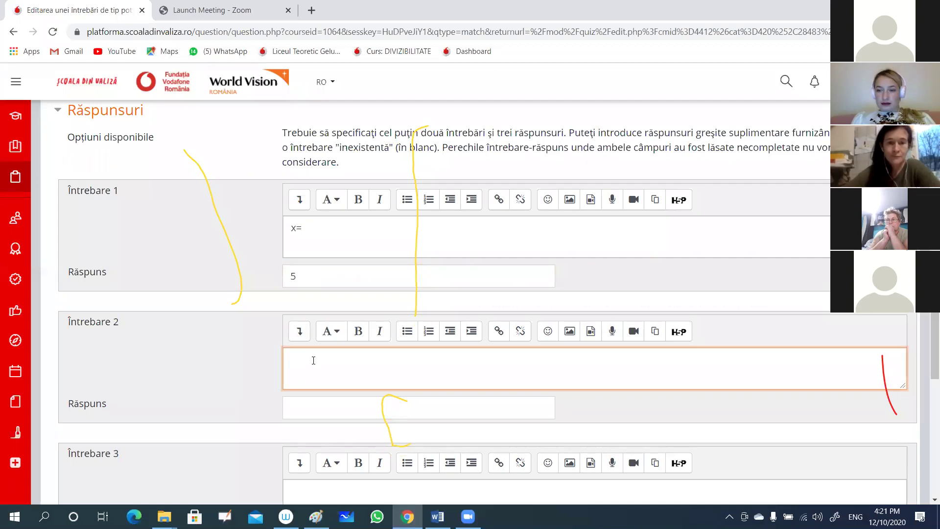
pyautogui.click(313, 413)
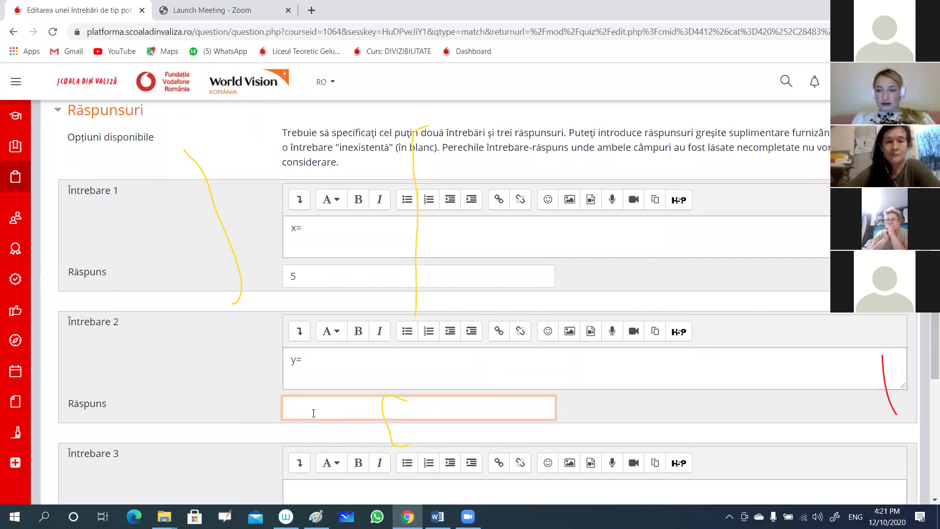
pyautogui.scroll(-2, 314, 412)
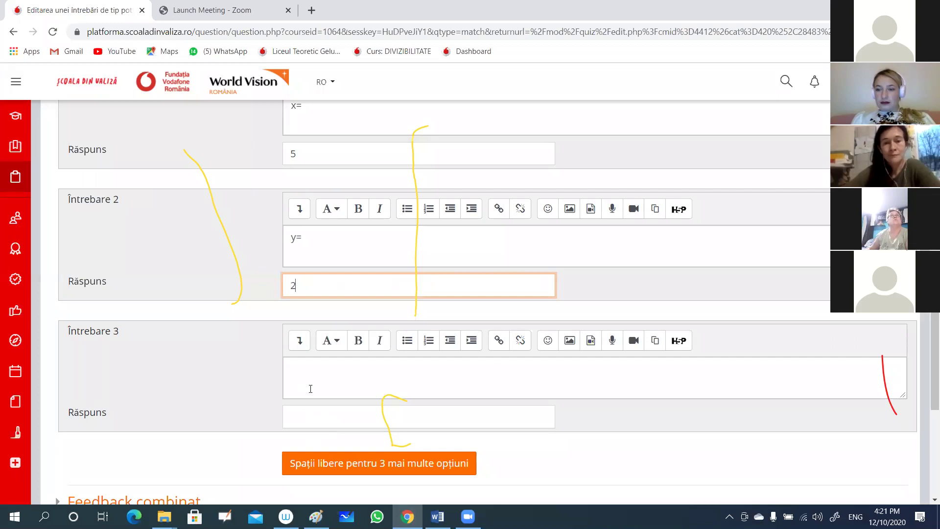
# Step: Enter 3 as the third answer with its question left blank, and save the matching question
pyautogui.click(304, 414)
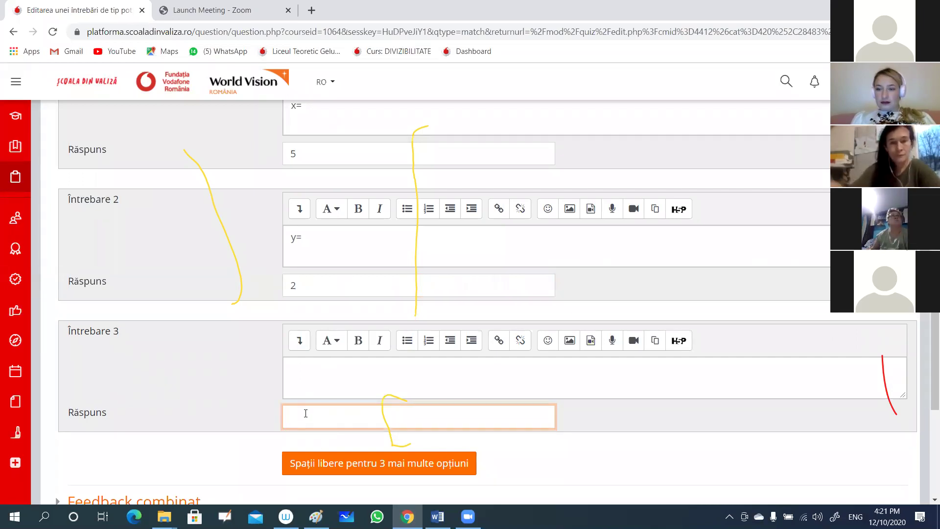
pyautogui.write('3')
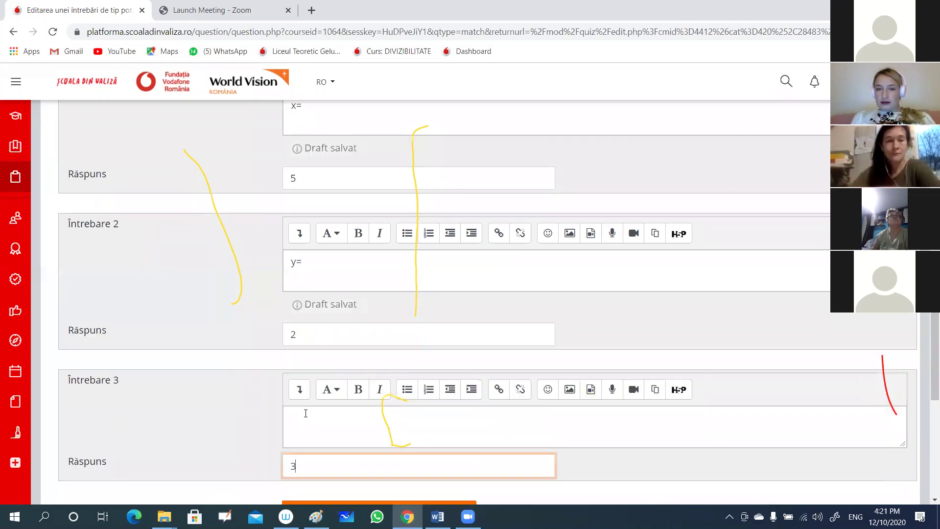
pyautogui.scroll(-6, 357, 413)
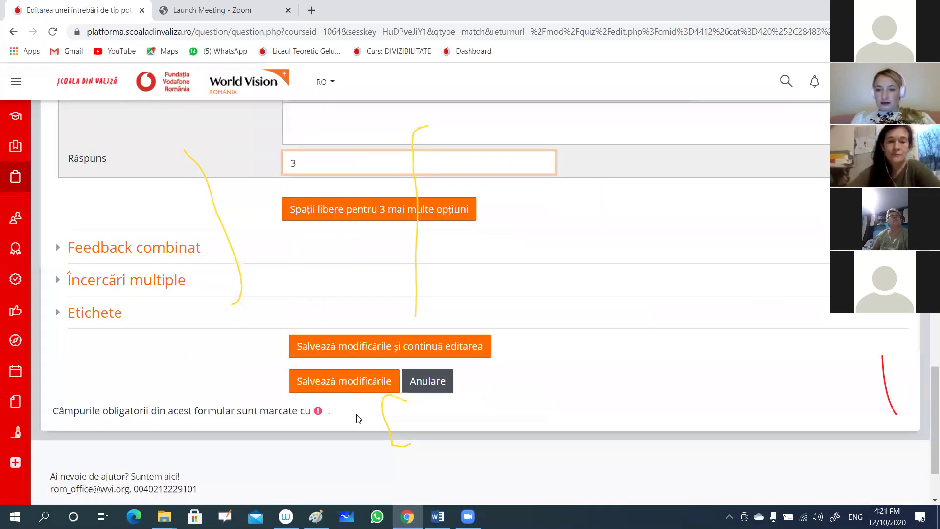
pyautogui.click(342, 388)
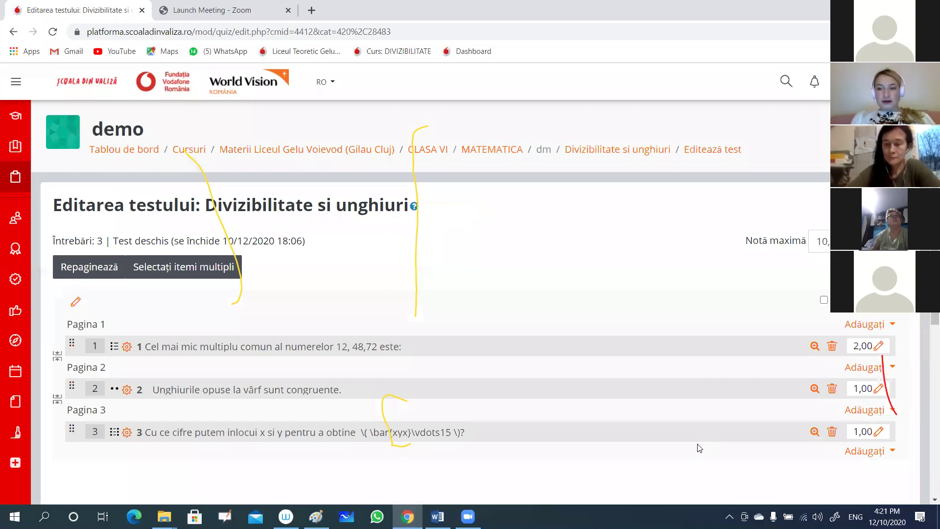
# Step: Preview question 3, check the answer choices offered for y and x, and close the preview
pyautogui.click(814, 432)
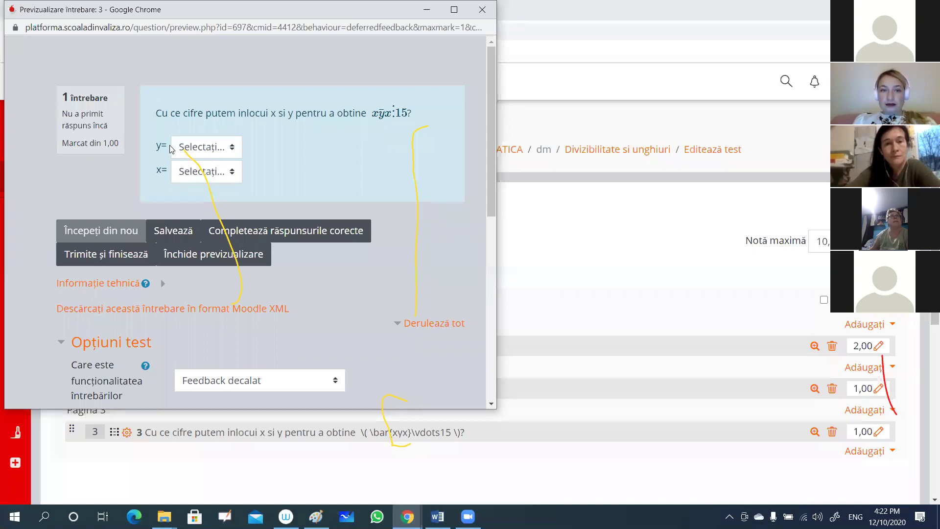
pyautogui.click(232, 151)
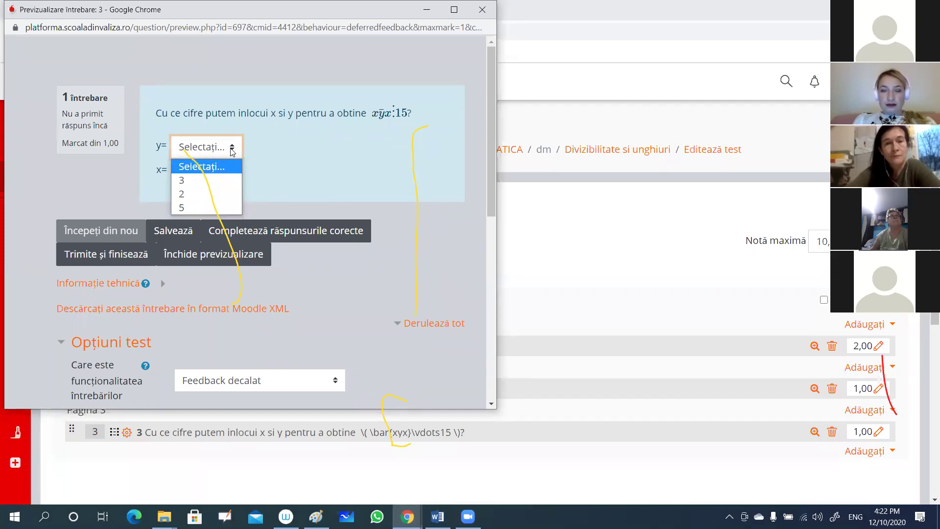
pyautogui.click(279, 174)
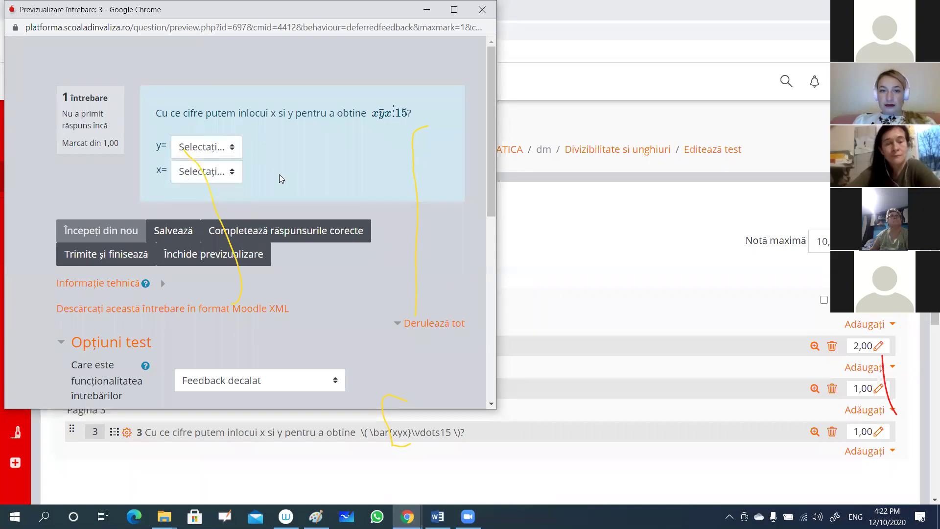
pyautogui.click(234, 176)
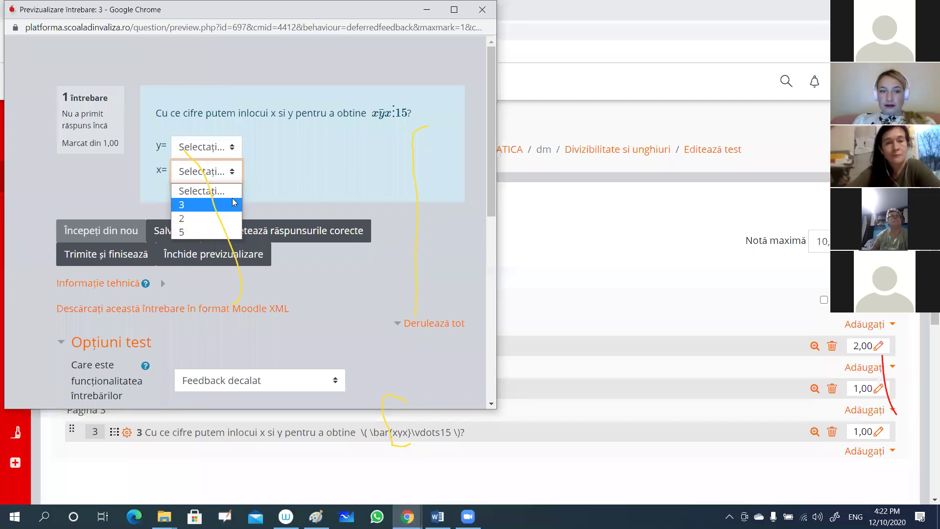
pyautogui.click(273, 178)
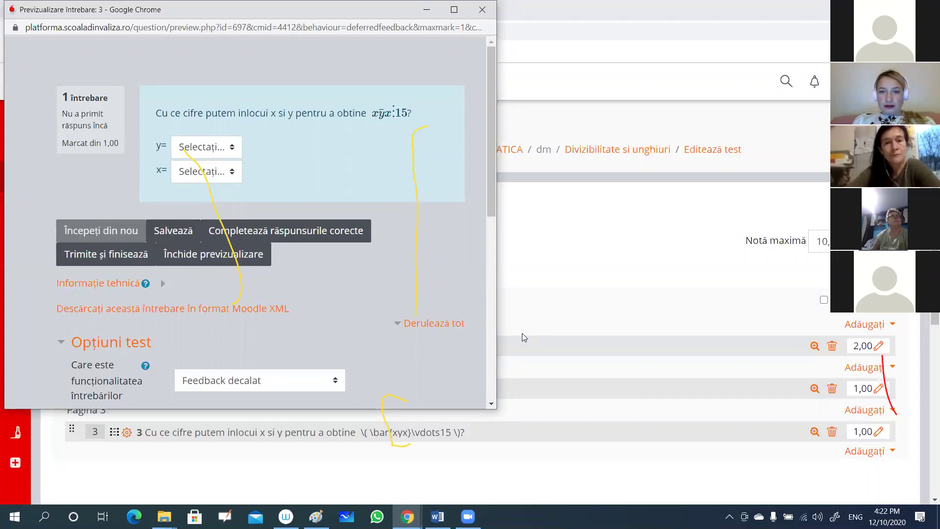
pyautogui.click(483, 11)
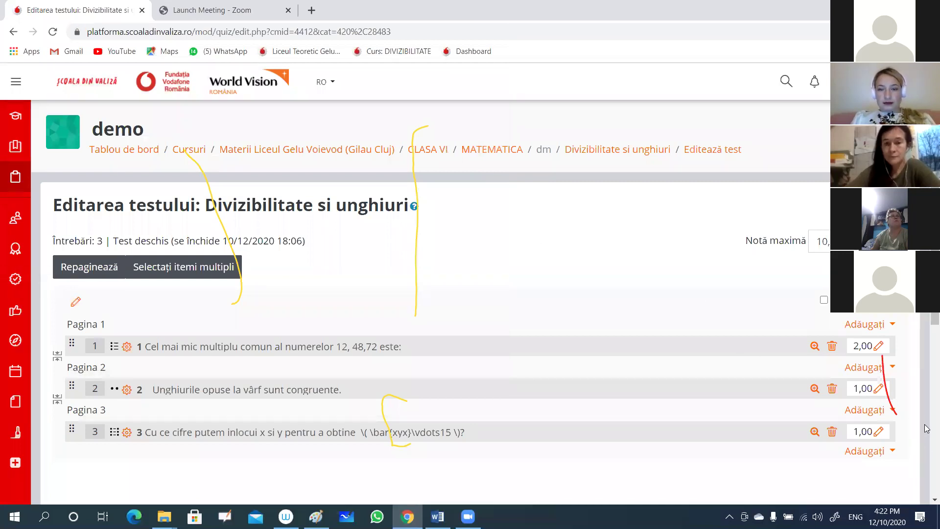
# Step: Add a new question of type Răspuns scurt at the end of the test, after question 3
pyautogui.scroll(-4, 927, 428)
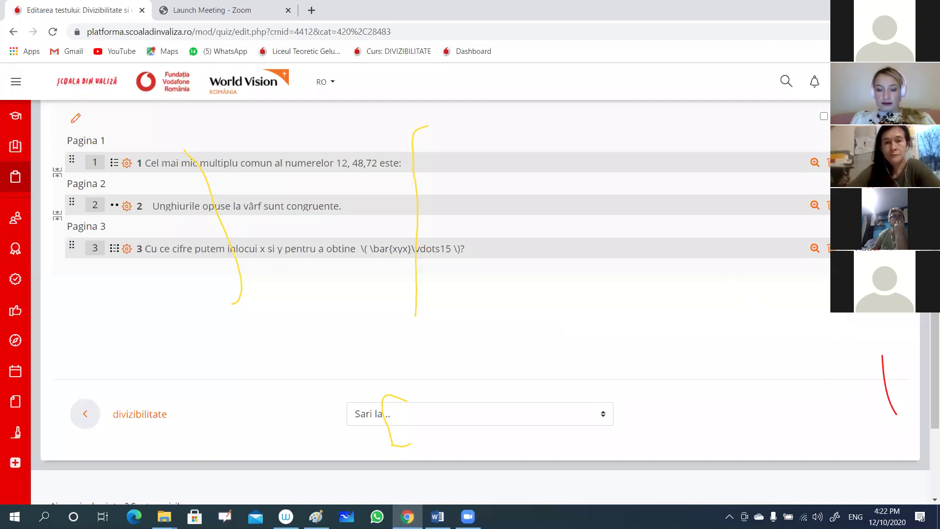
pyautogui.click(861, 270)
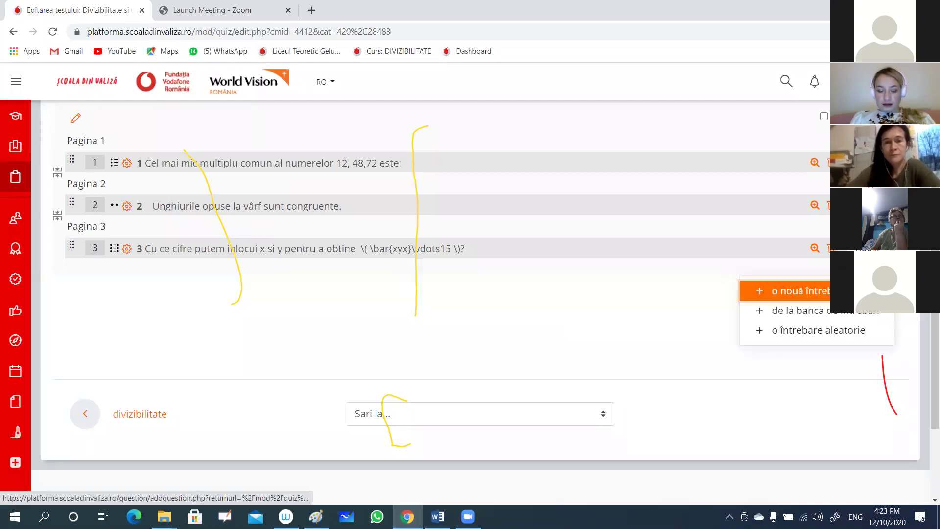
pyautogui.click(828, 294)
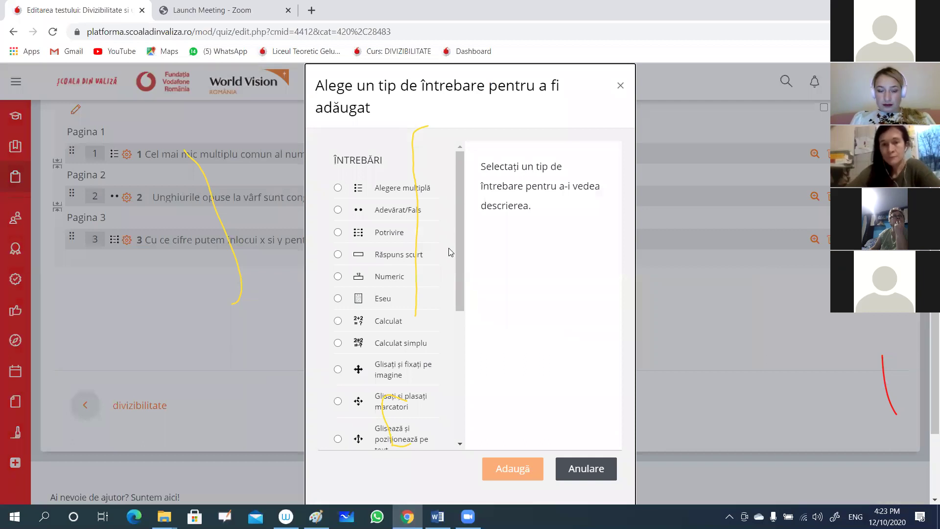
pyautogui.click(338, 254)
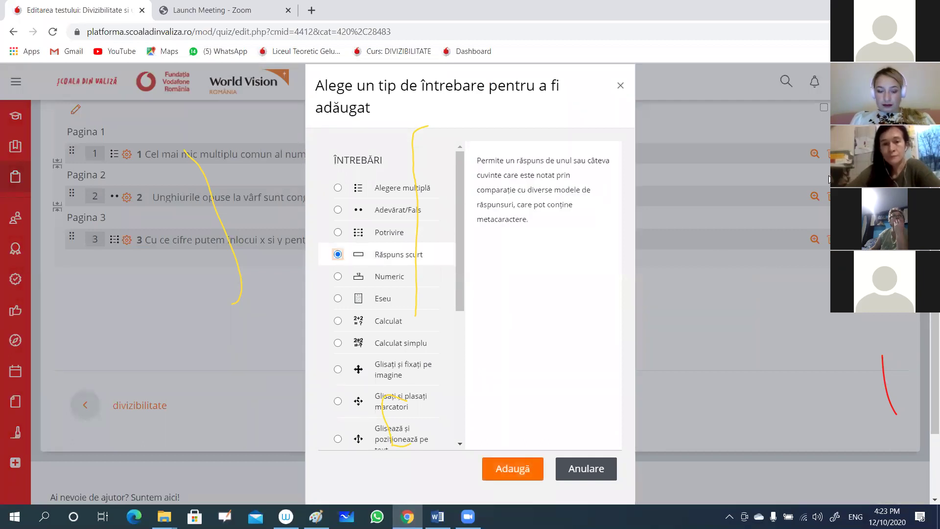
pyautogui.scroll(-1, 645, 323)
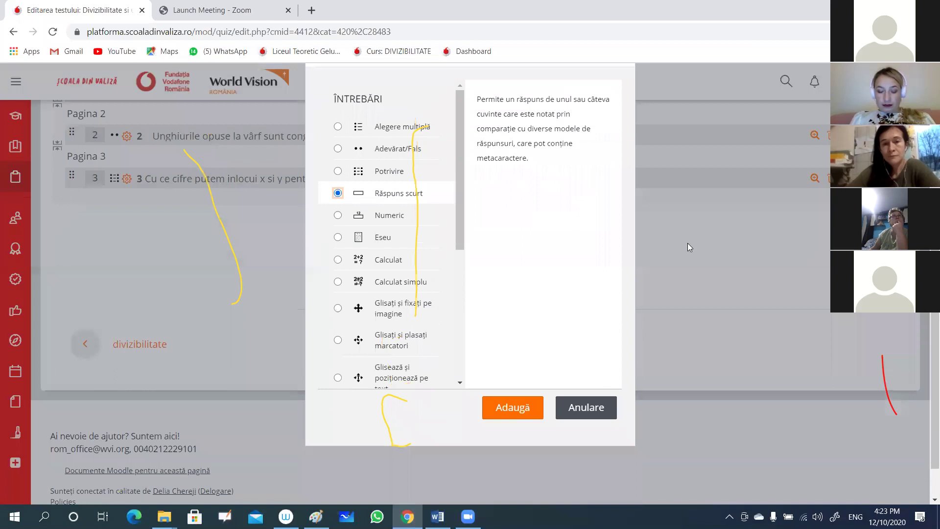
pyautogui.click(521, 410)
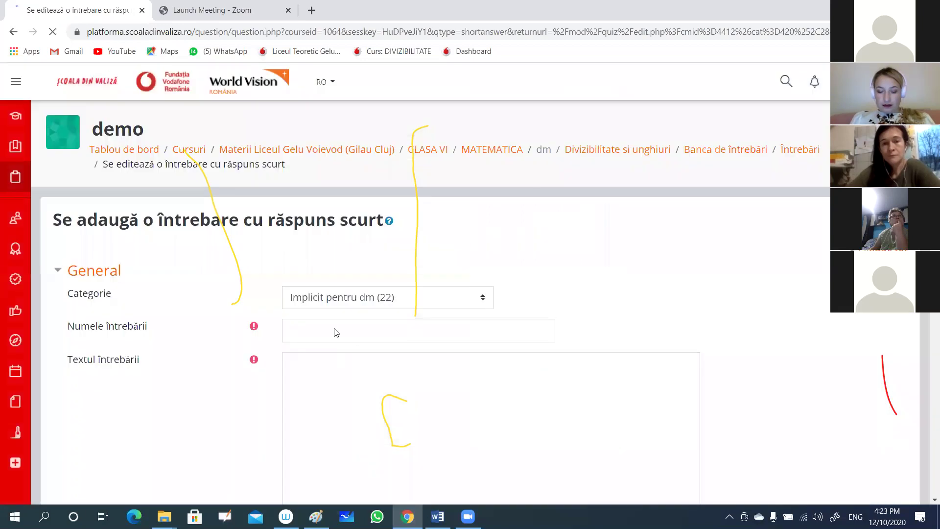
# Step: Name the short-answer question 4 and begin its question text with "Determinati"
pyautogui.click(335, 328)
pyautogui.write('4')
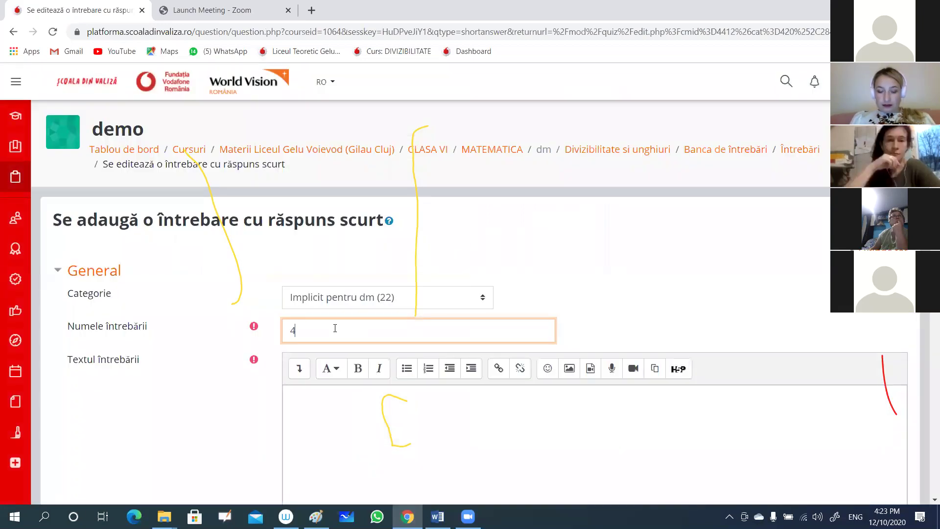
pyautogui.click(387, 392)
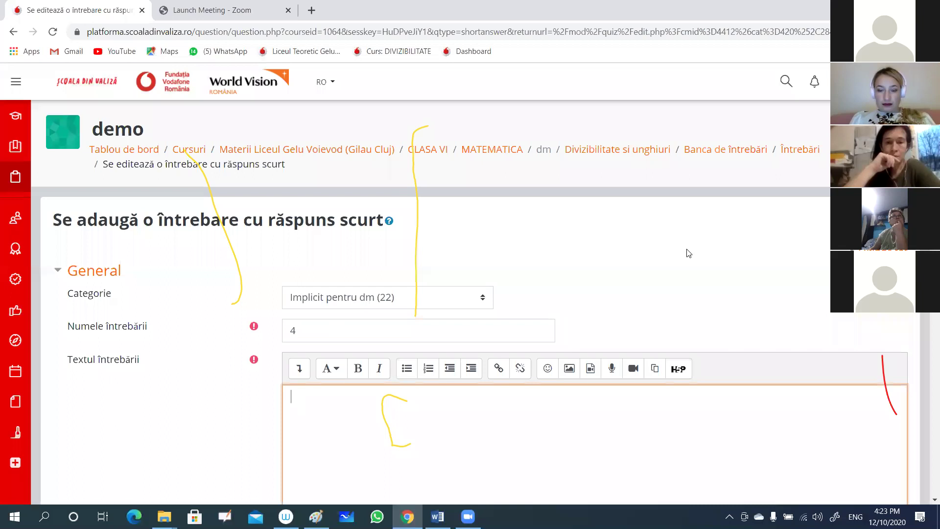
pyautogui.scroll(-3, 812, 269)
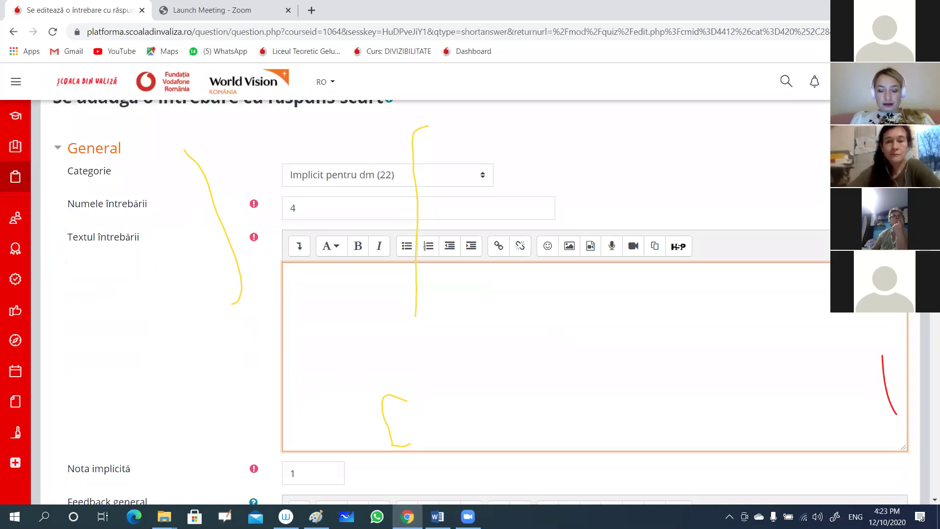
pyautogui.write('Determinati')
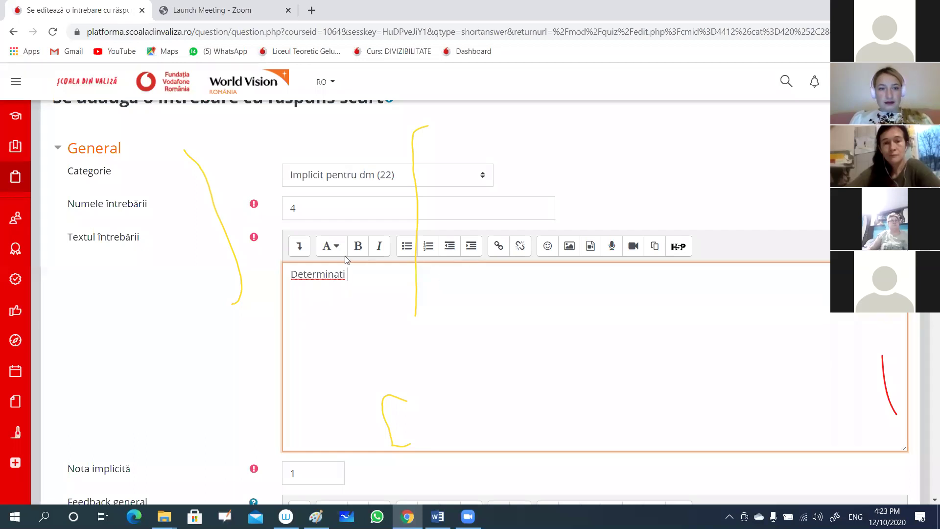
# Step: Insert the equation "a \in N" after "Determinati" in the question text
pyautogui.click(300, 246)
pyautogui.click(461, 274)
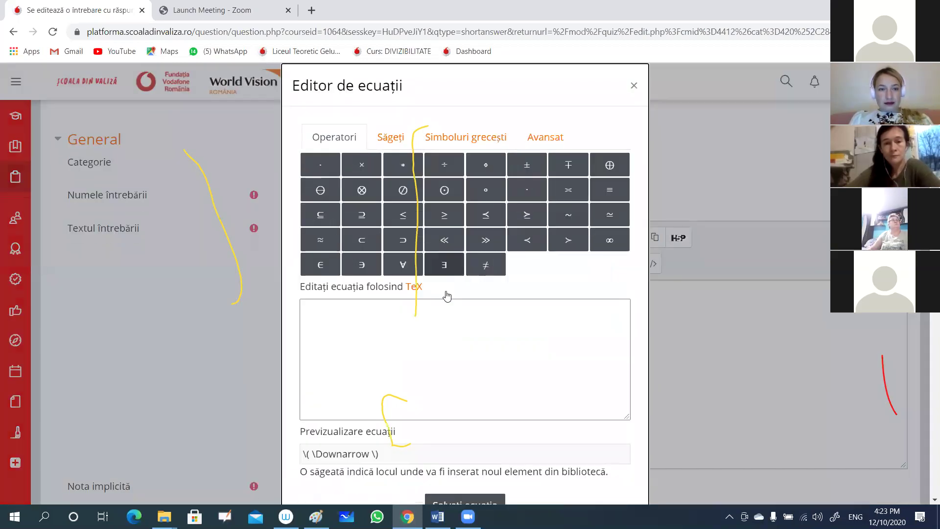
pyautogui.click(323, 312)
pyautogui.write('a')
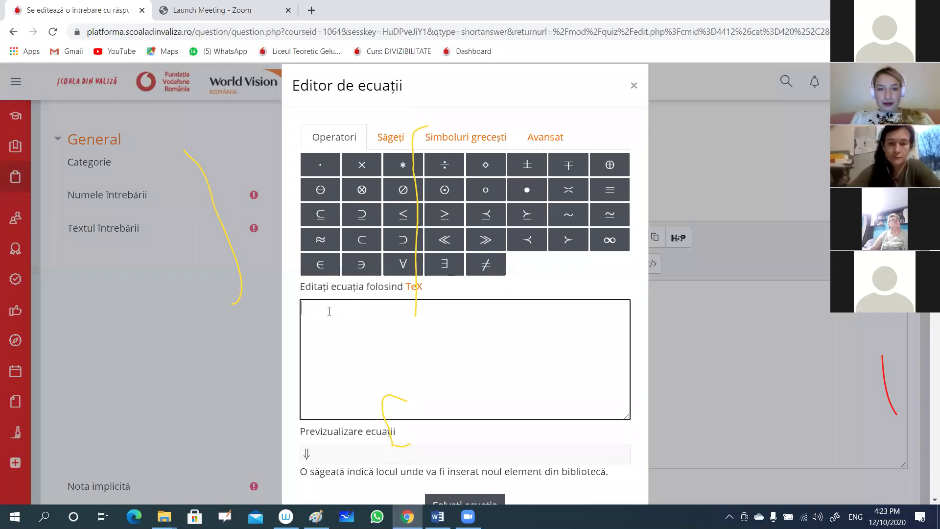
pyautogui.click(321, 267)
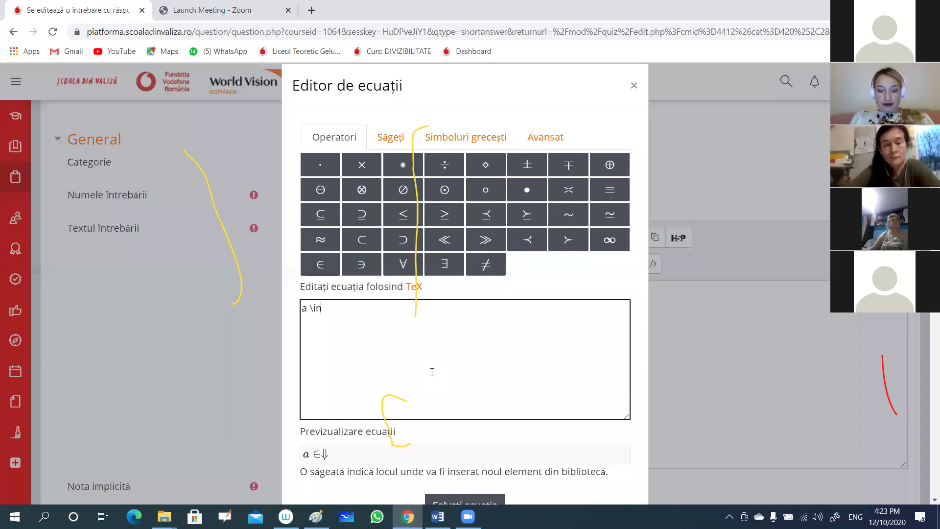
pyautogui.write('N')
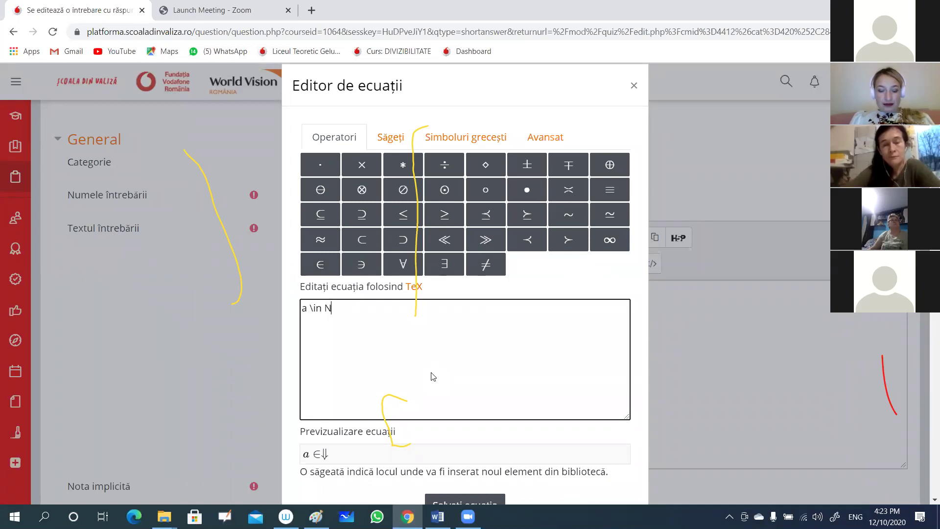
pyautogui.scroll(-4, 465, 294)
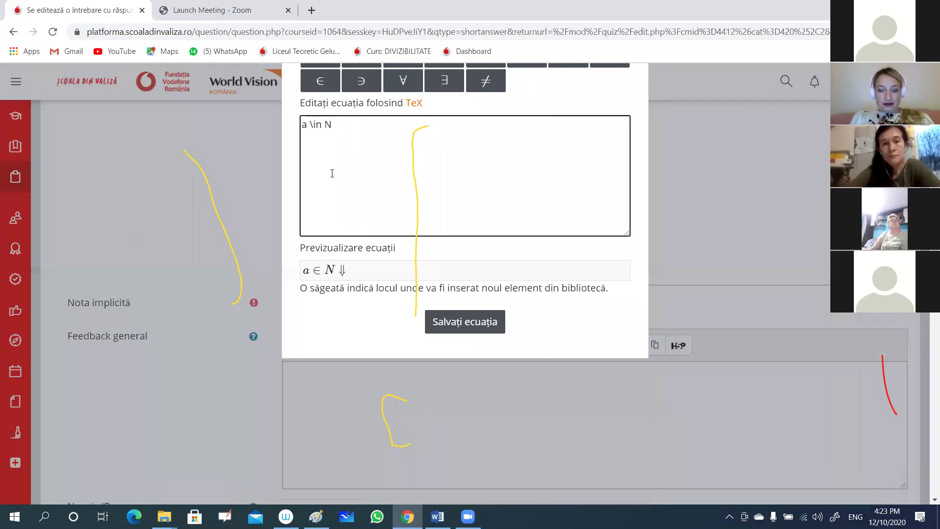
pyautogui.click(468, 323)
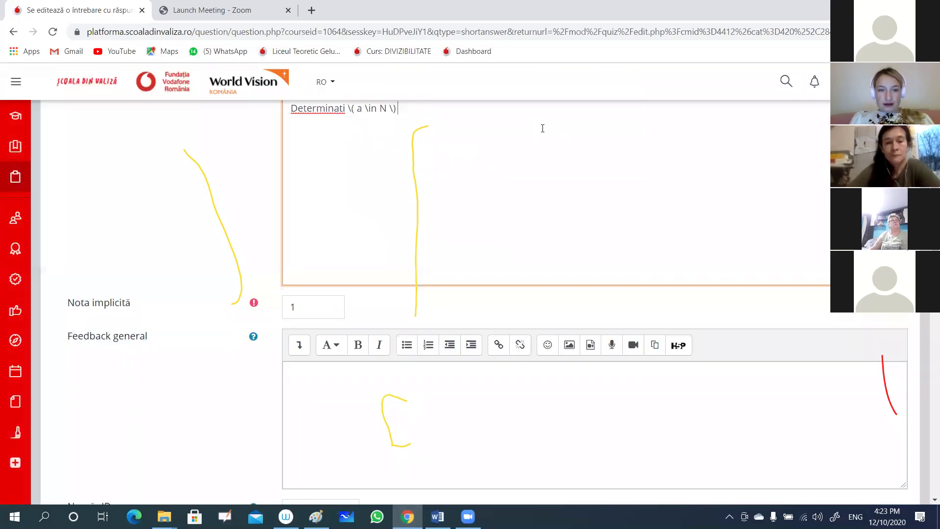
# Step: Continue the question text with "astfel incat" and start a second equation from the fraction template
pyautogui.write('astfel incat')
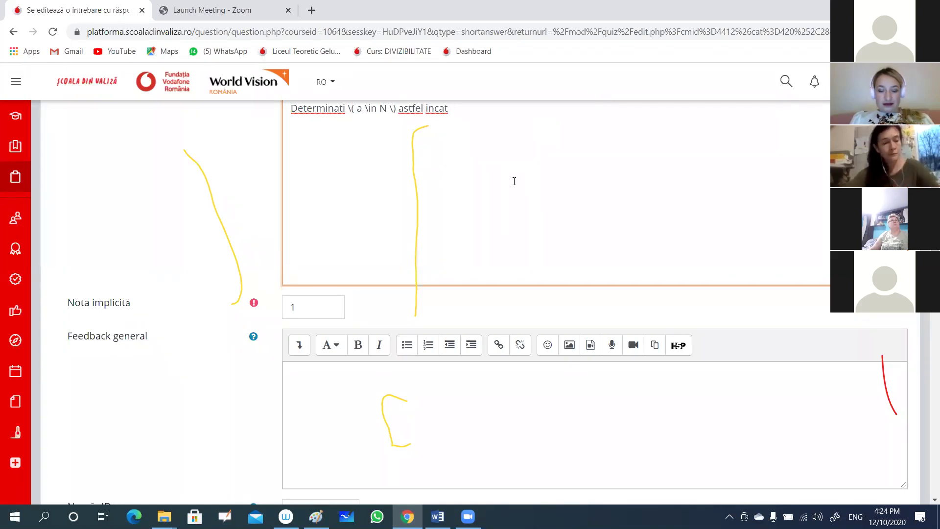
pyautogui.scroll(1, 514, 181)
pyautogui.scroll(2, 463, 211)
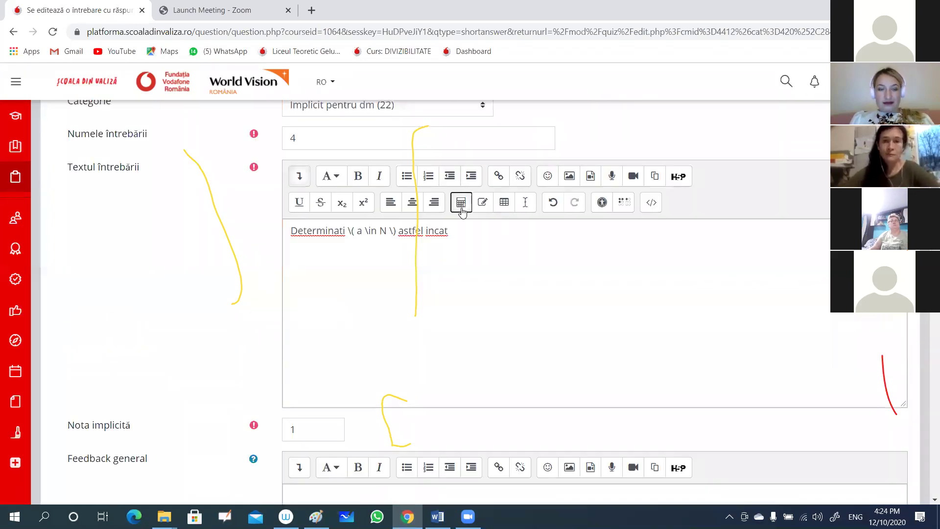
pyautogui.click(462, 210)
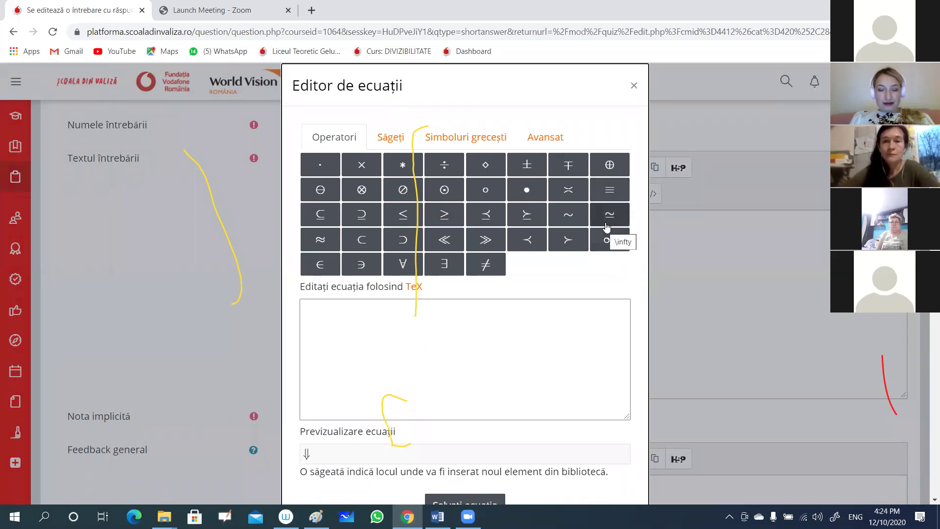
pyautogui.click(539, 142)
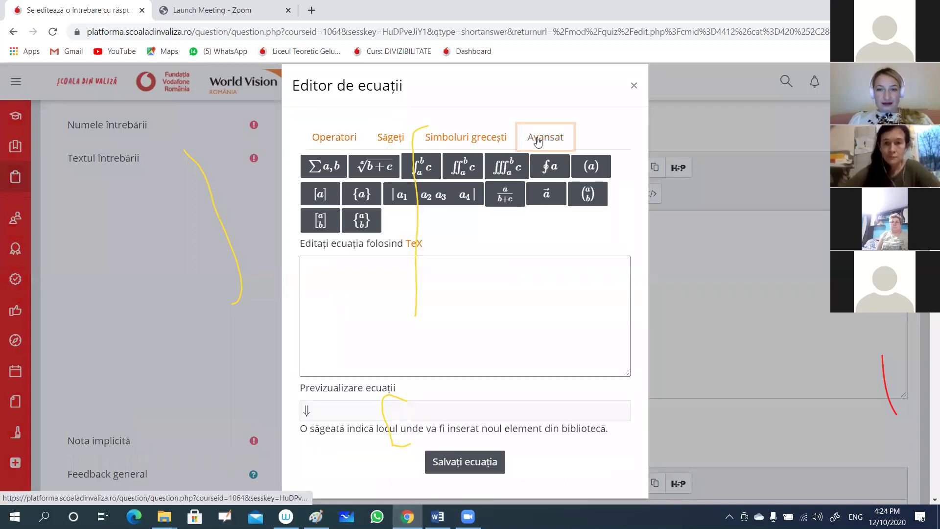
pyautogui.click(507, 195)
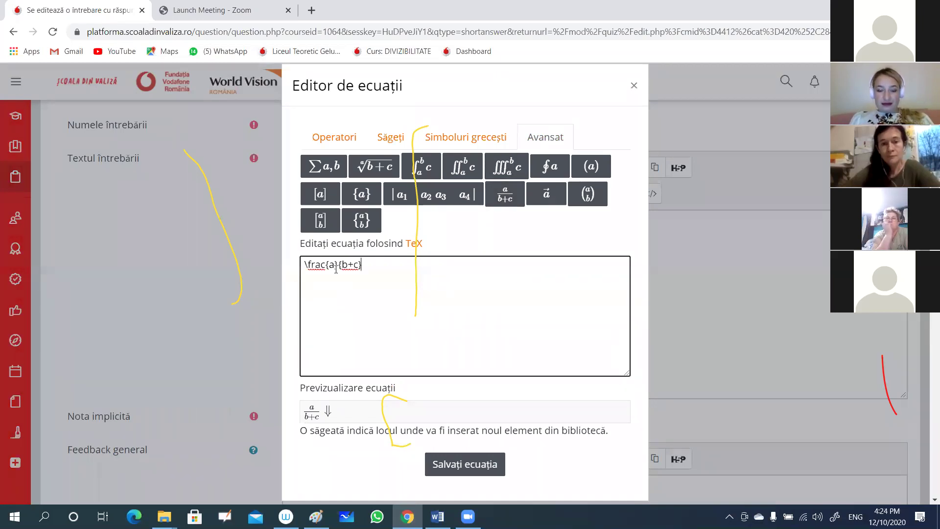
# Step: Replace the template's numerator with 5 and its denominator with a+1, giving "\frac{5}{a+1}"
pyautogui.press('Left')
pyautogui.press('Left')
pyautogui.press('Left')
pyautogui.press('Left')
pyautogui.press('Left')
pyautogui.press('Left')
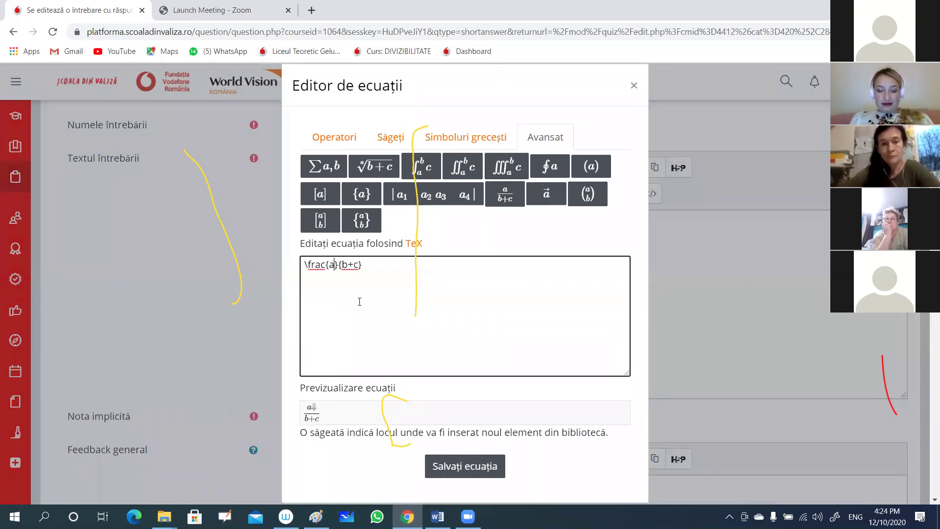
pyautogui.press('BackSpace')
pyautogui.write('5')
pyautogui.press('Right')
pyautogui.press('Right')
pyautogui.press('Right')
pyautogui.press('Right')
pyautogui.press('Right')
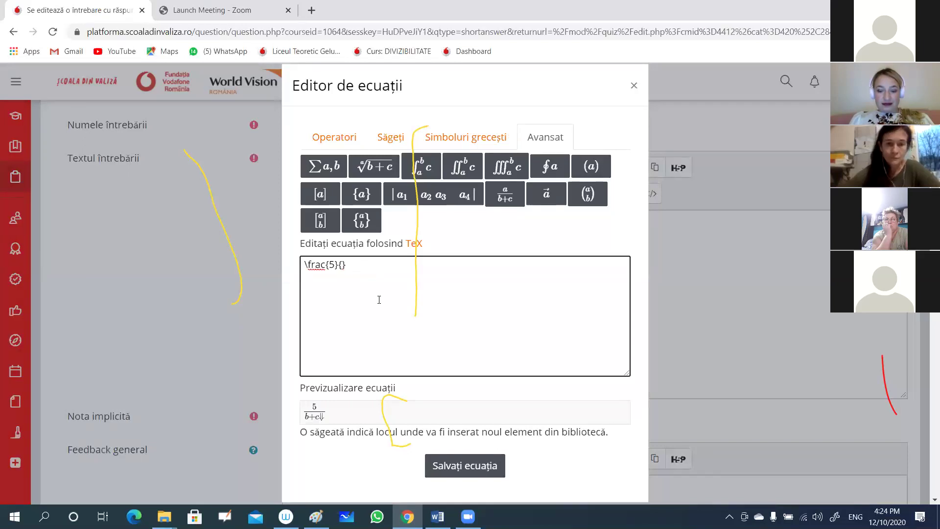
pyautogui.write('a+')
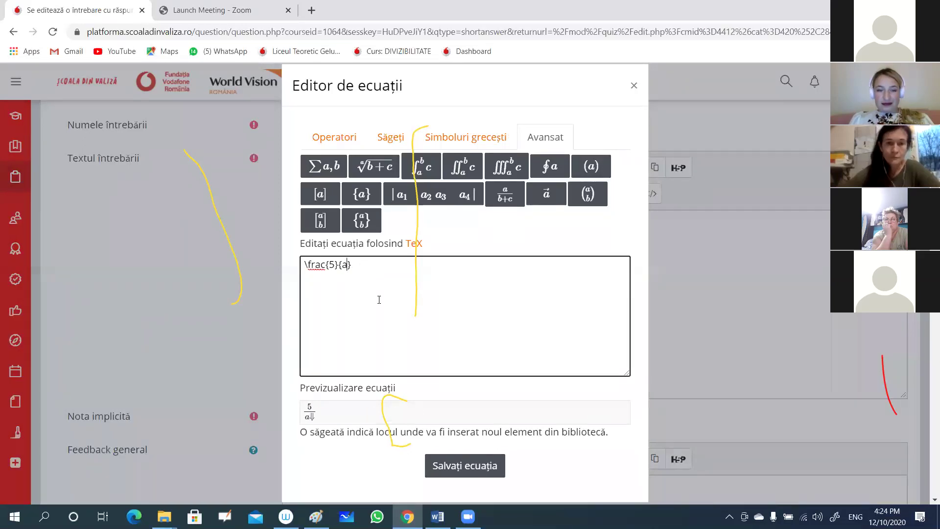
pyautogui.write('1')
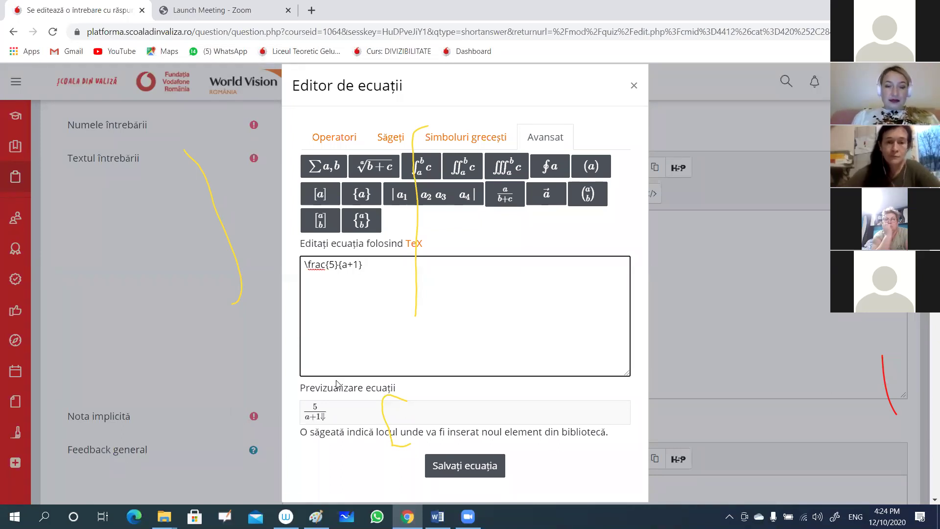
# Step: Append "\in N" after the fraction in the equation and insert it into the question text
pyautogui.press('Right')
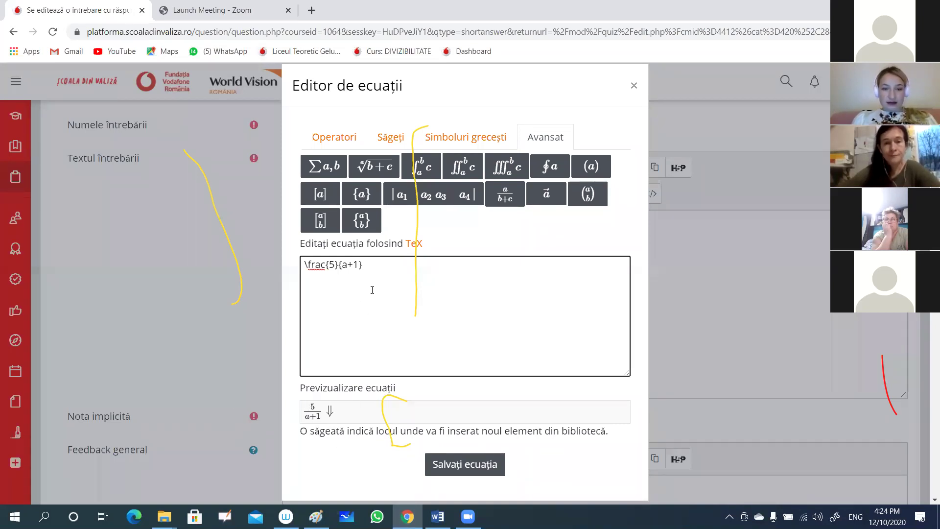
pyautogui.click(338, 147)
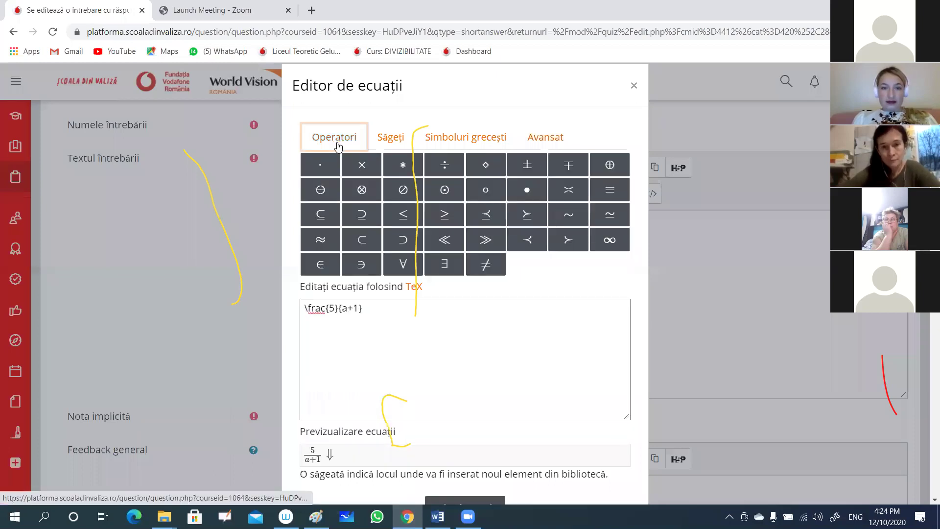
pyautogui.click(317, 263)
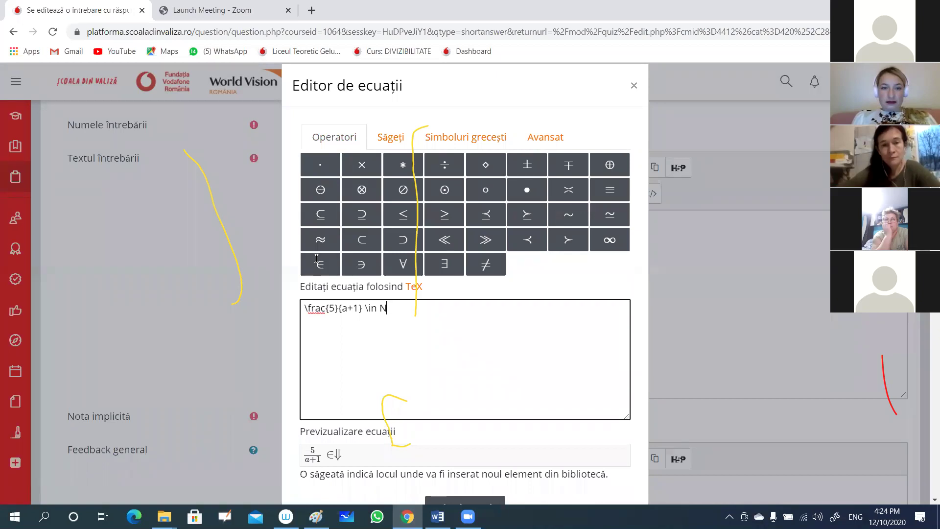
pyautogui.scroll(-2, 500, 304)
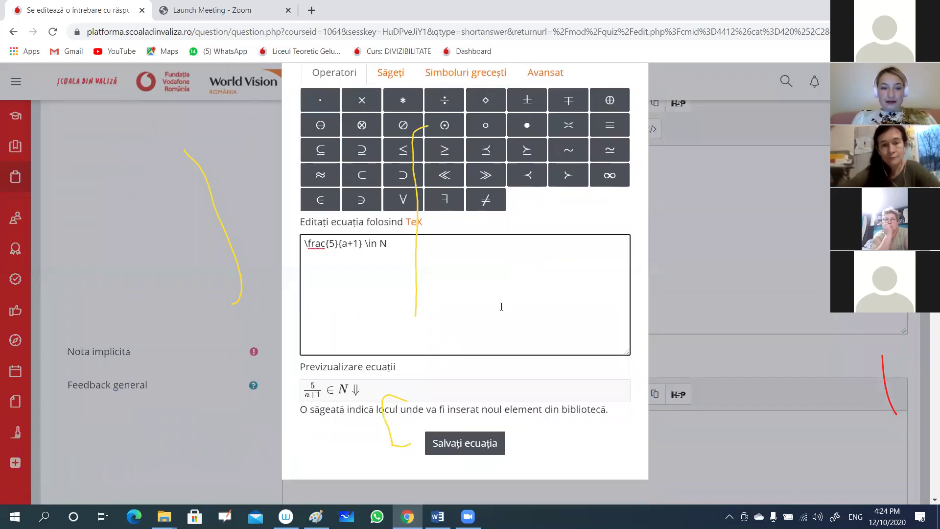
pyautogui.scroll(-3, 501, 307)
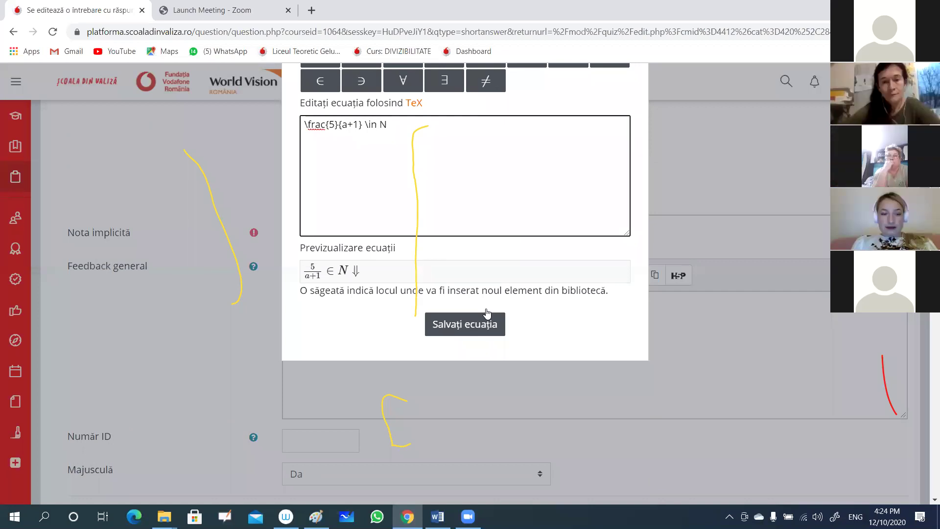
pyautogui.click(464, 324)
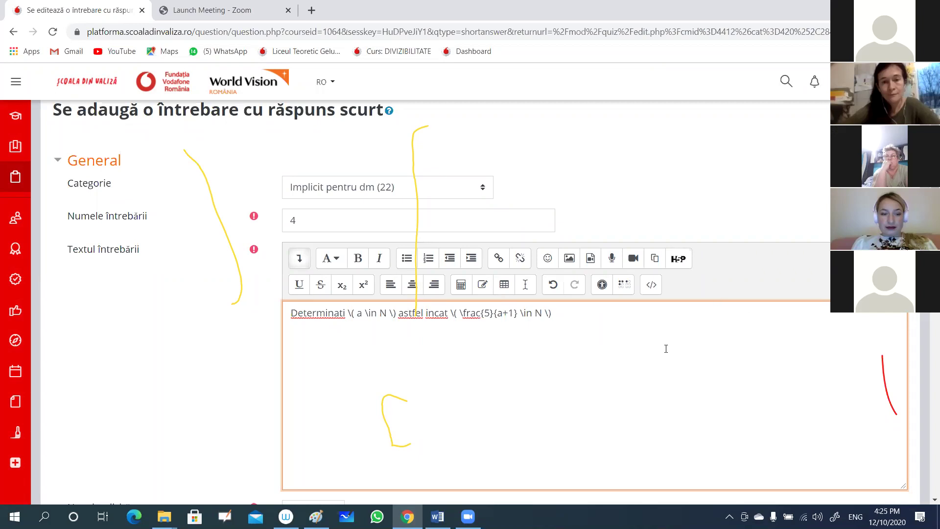
# Step: Enter 4 as the first accepted answer and set its grade to 100%
pyautogui.scroll(-6, 702, 335)
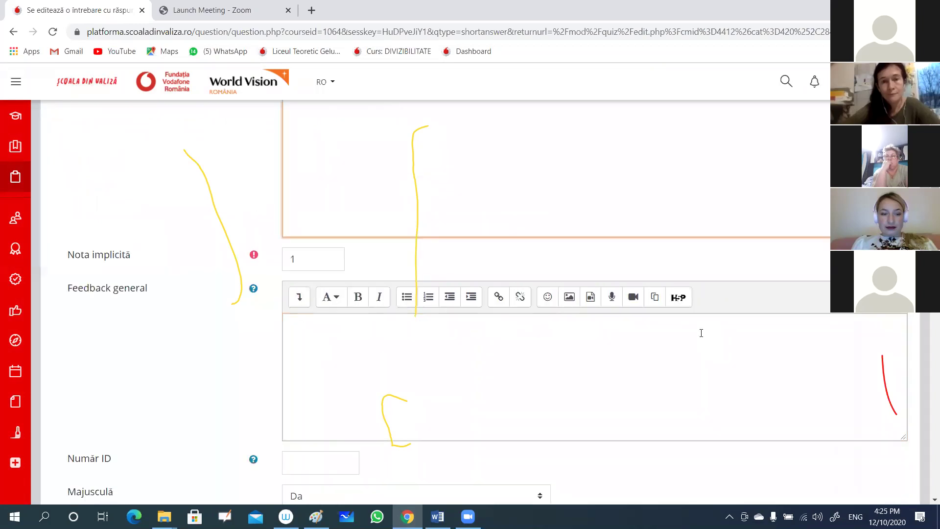
pyautogui.scroll(2, 701, 333)
pyautogui.scroll(-4, 701, 332)
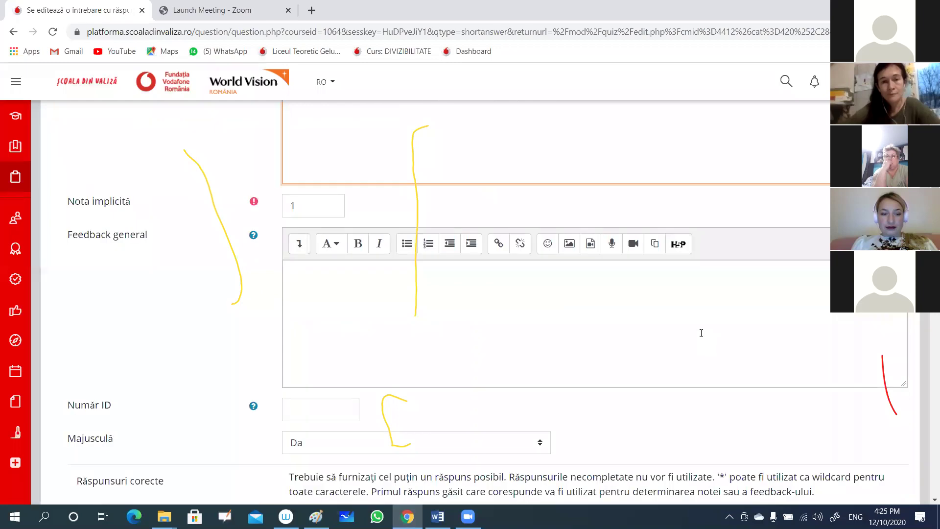
pyautogui.scroll(-1, 702, 337)
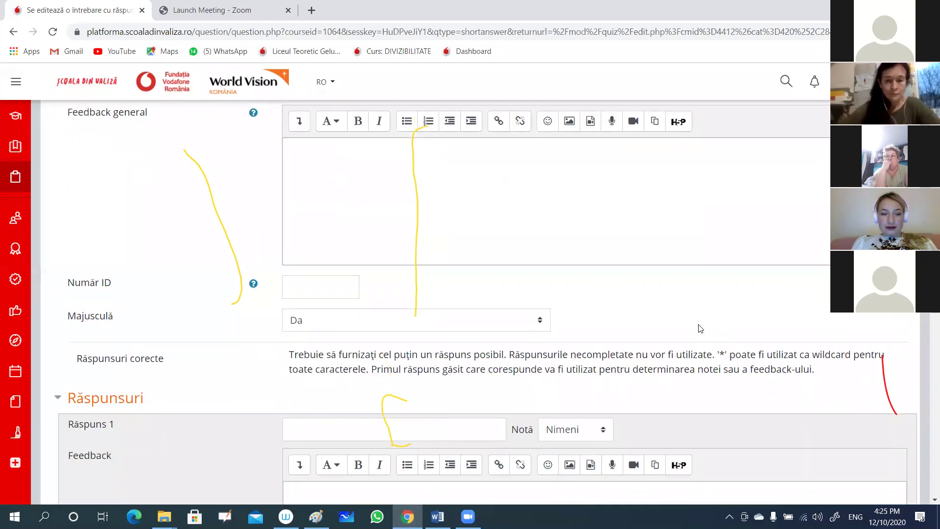
pyautogui.scroll(-3, 324, 302)
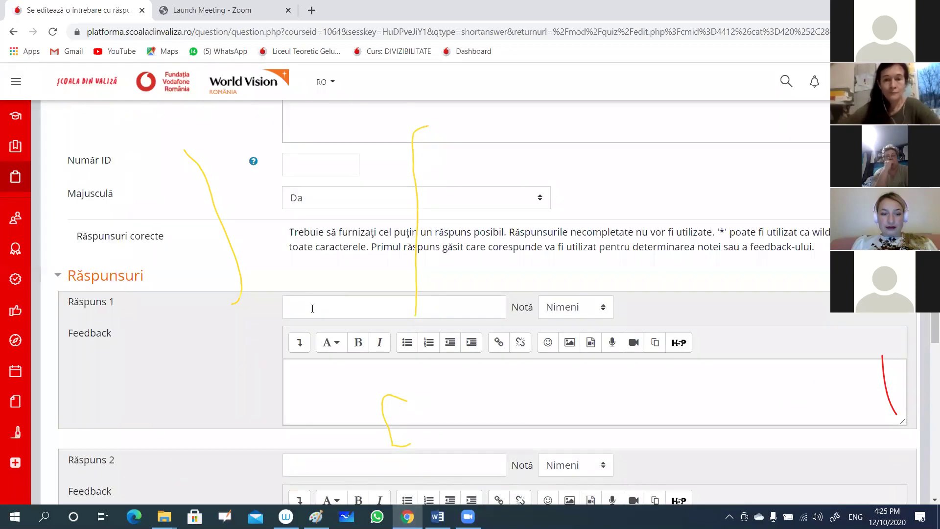
pyautogui.click(312, 309)
pyautogui.write('4')
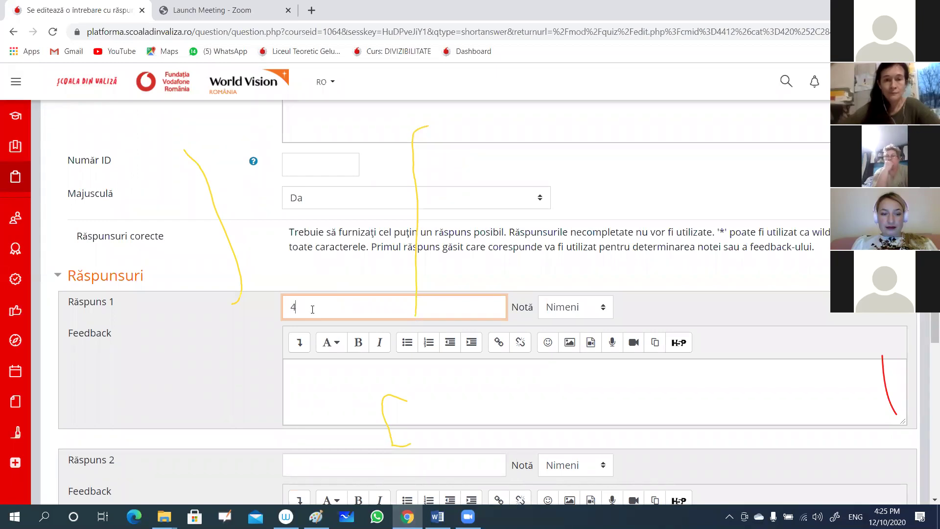
pyautogui.click(606, 313)
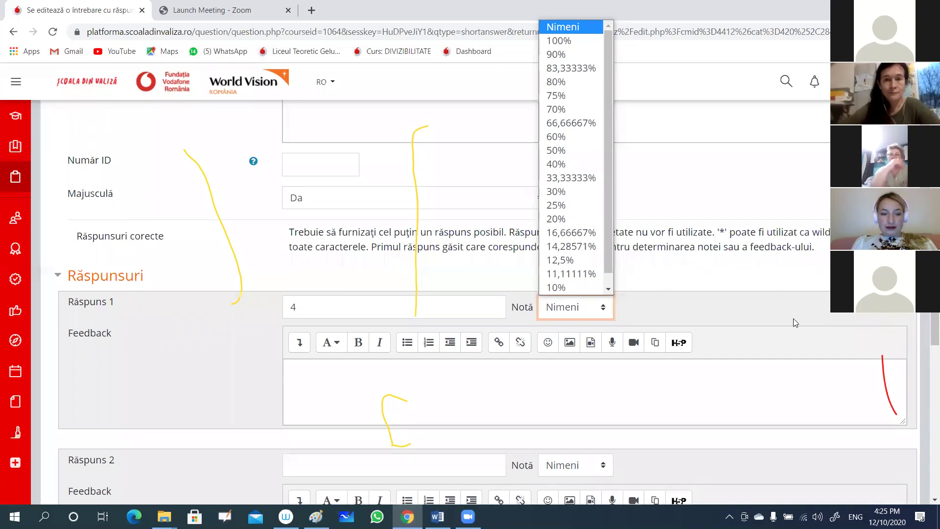
pyautogui.press('Down')
pyautogui.press('Return')
# Step: Change the first answer's grade to 50%
pyautogui.scroll(-1, 794, 316)
pyautogui.scroll(-2, 794, 315)
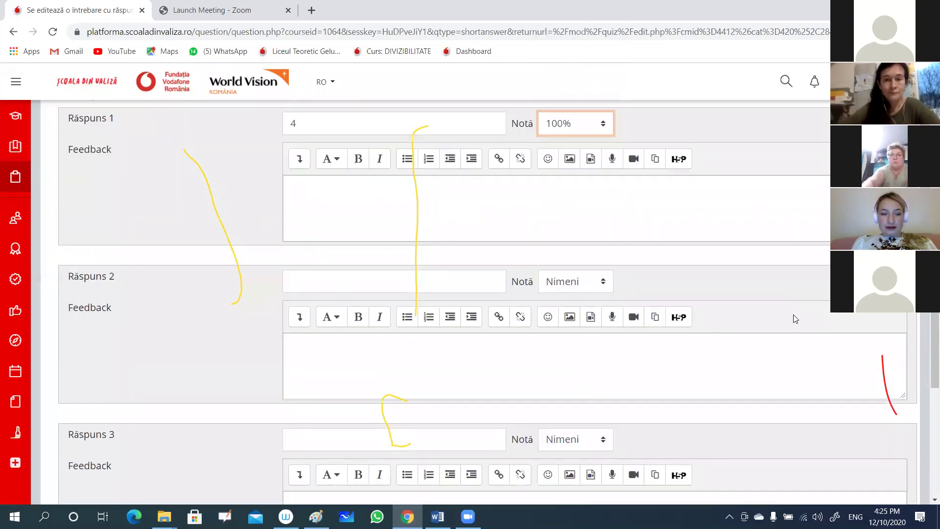
pyautogui.scroll(-1, 795, 315)
pyautogui.scroll(2, 794, 316)
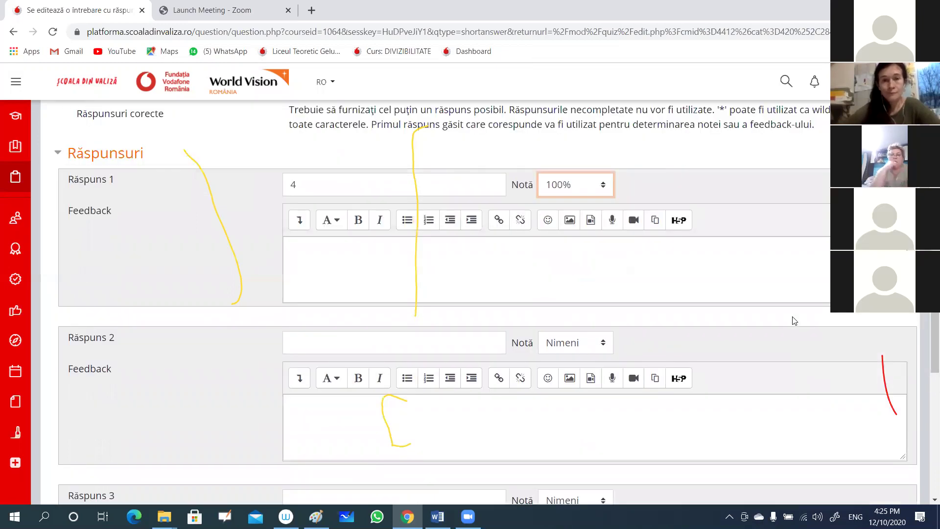
pyautogui.scroll(1, 794, 321)
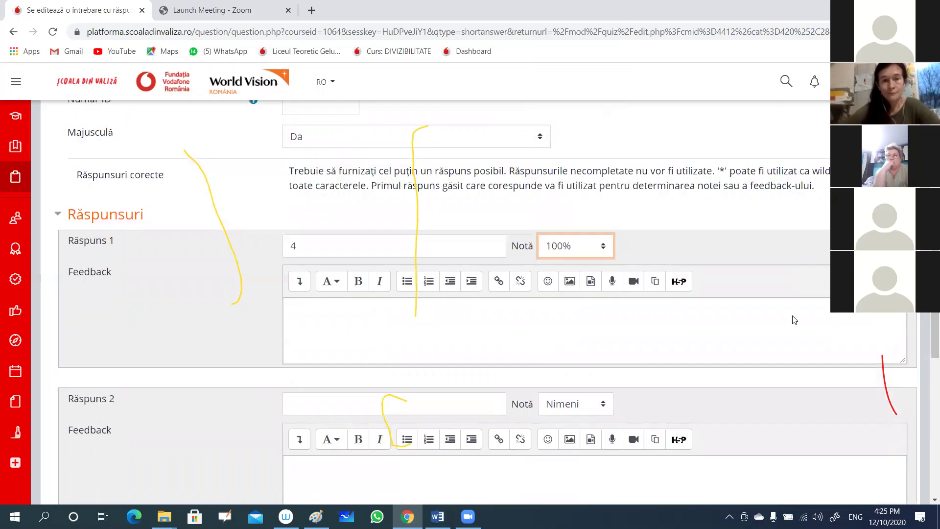
pyautogui.click(603, 247)
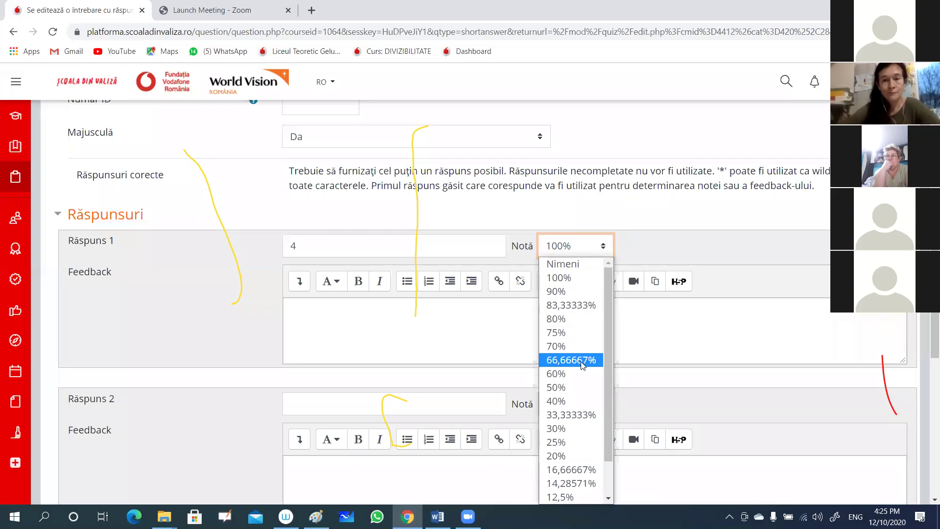
pyautogui.click(575, 389)
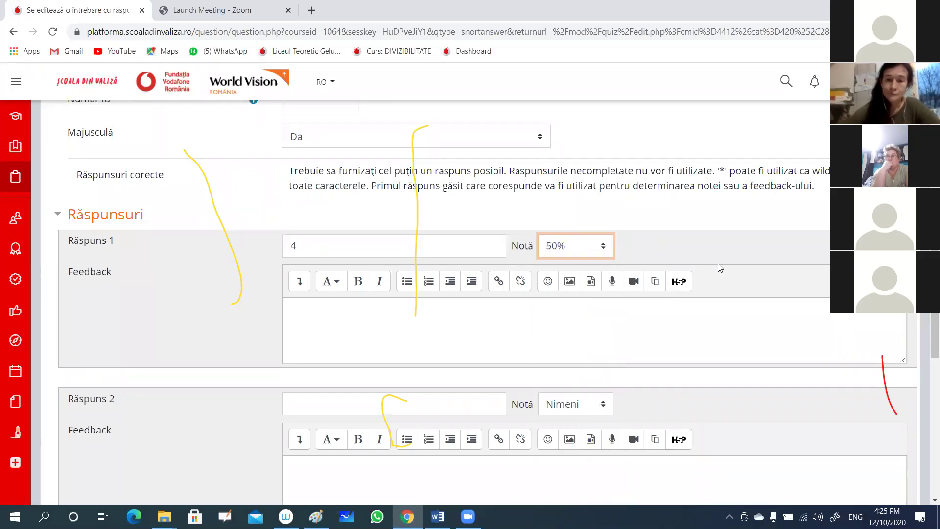
# Step: Enter 0 as the second accepted answer with a grade of 50%
pyautogui.scroll(-3, 718, 265)
pyautogui.click(324, 284)
pyautogui.write('0')
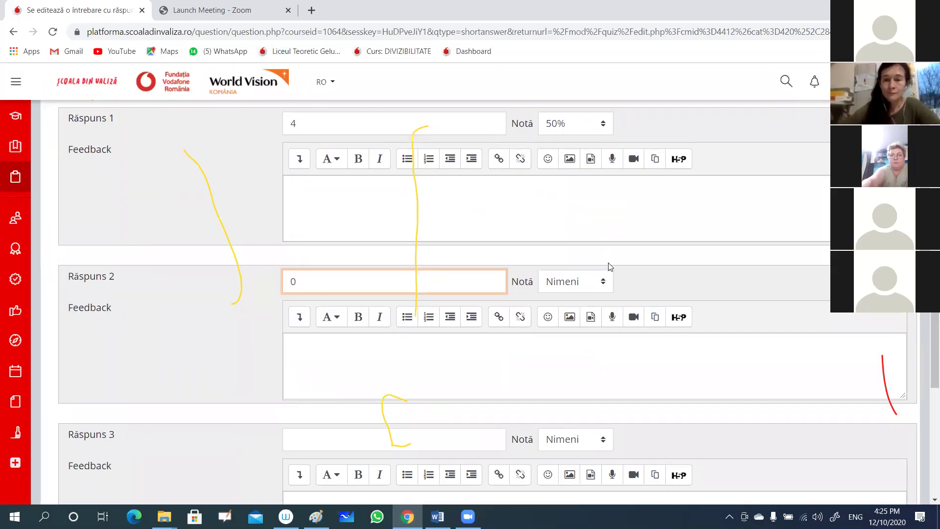
pyautogui.click(603, 284)
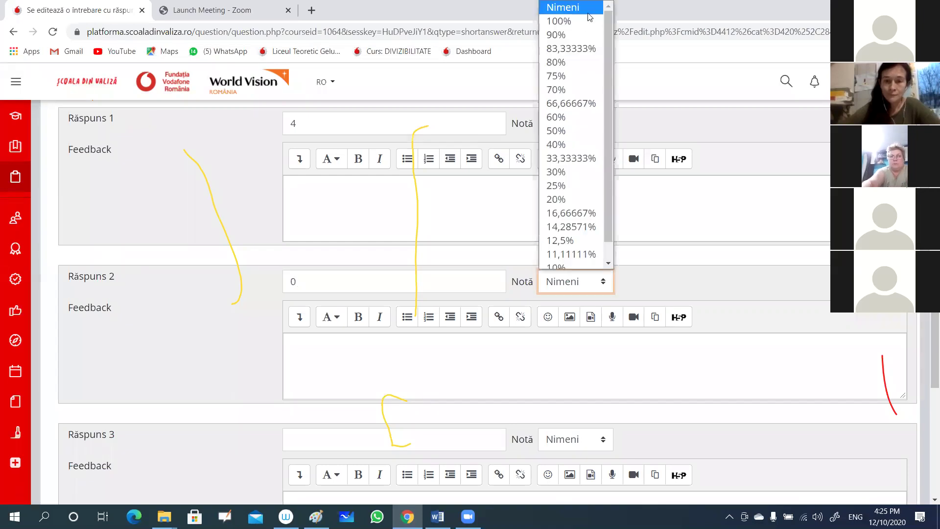
pyautogui.click(567, 125)
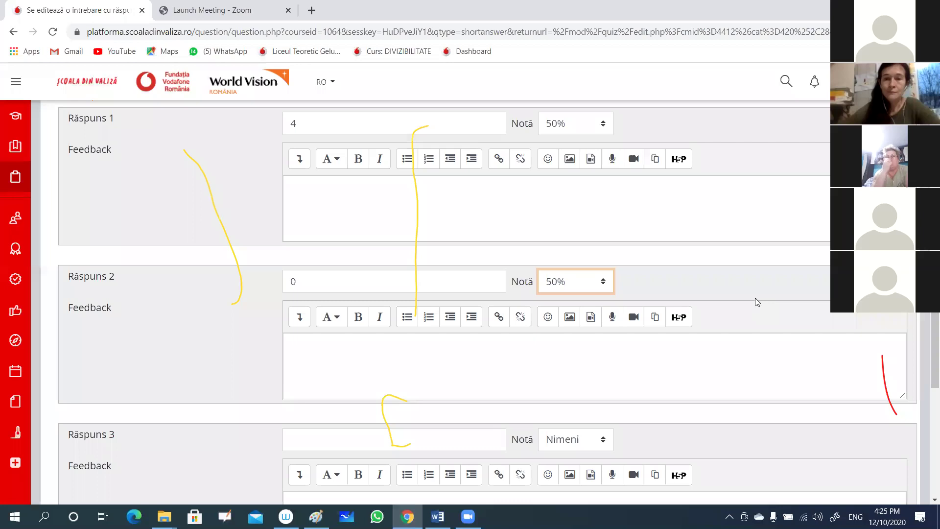
# Step: Try to save the short-answer question with the answers 4 and 0 each graded 50%
pyautogui.scroll(3, 757, 296)
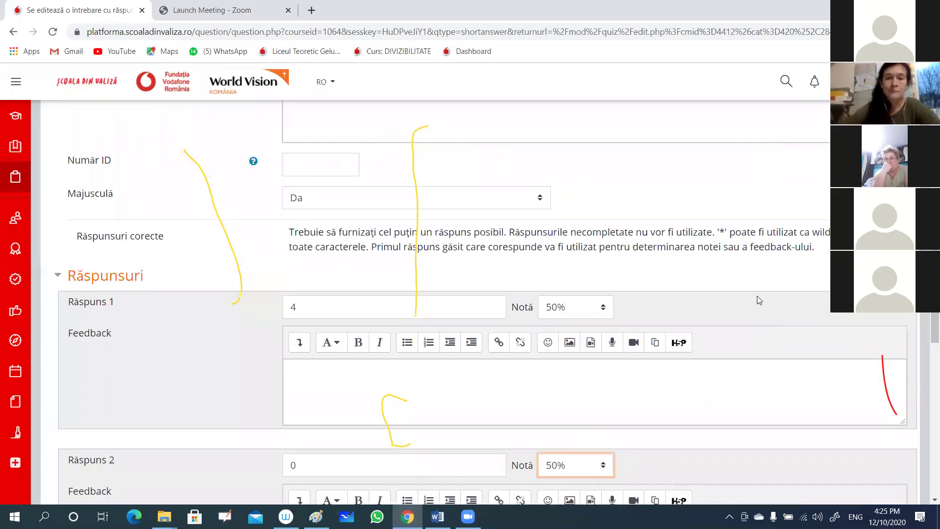
pyautogui.scroll(-7, 757, 296)
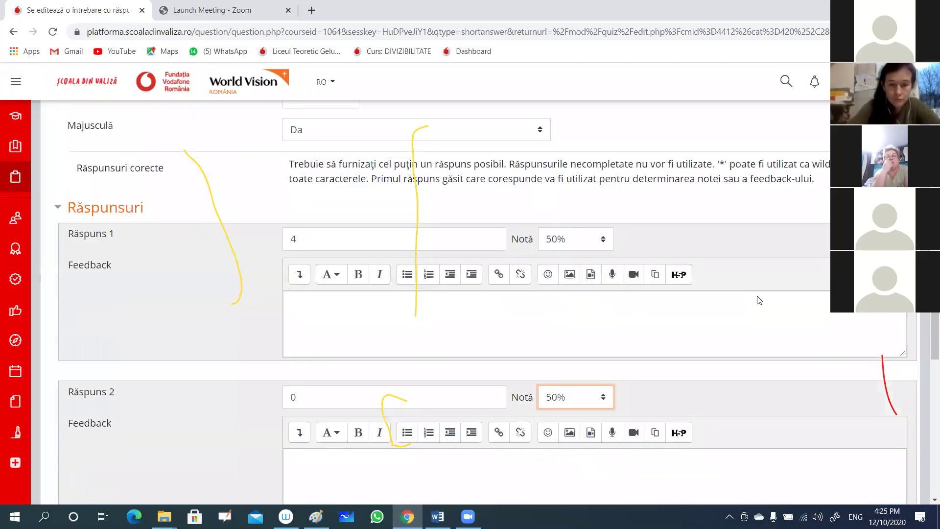
pyautogui.scroll(-4, 759, 300)
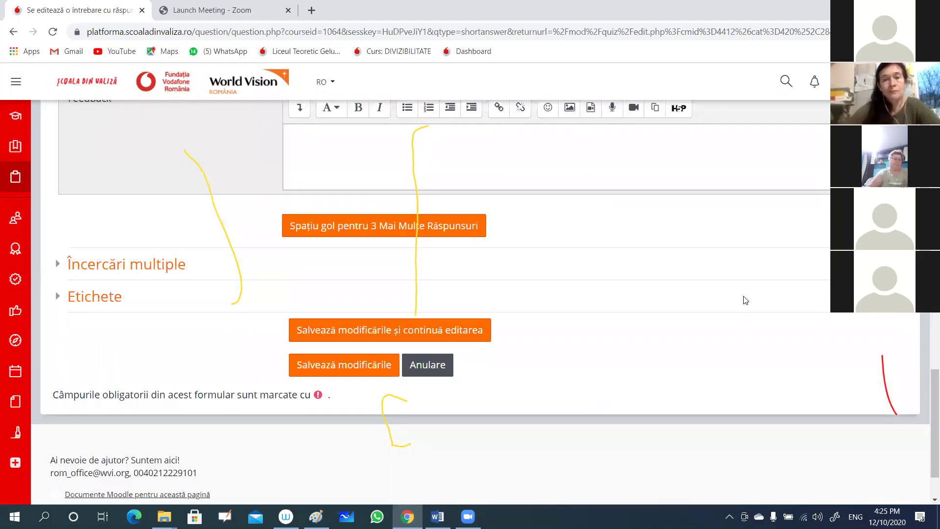
pyautogui.click(360, 302)
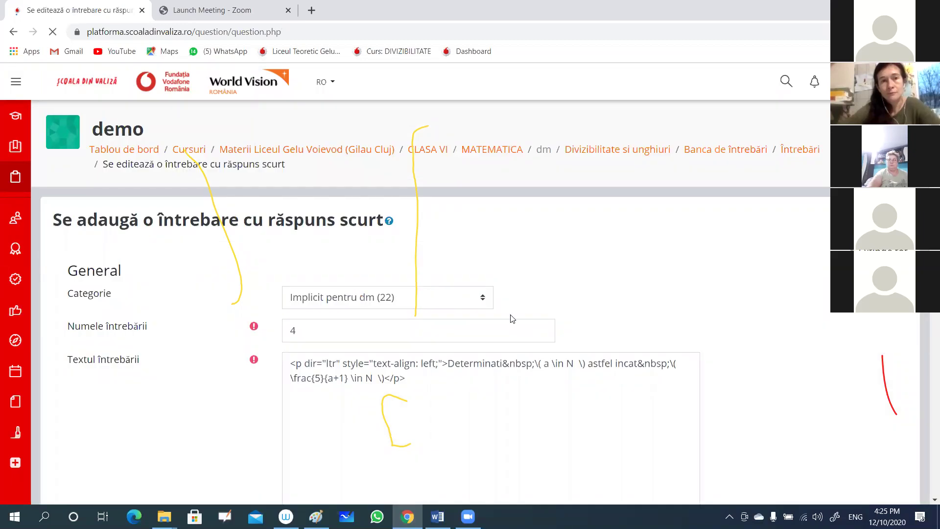
# Step: Extend the first answer to "4,0" and the second answer to "0,4"
pyautogui.scroll(-2, 582, 305)
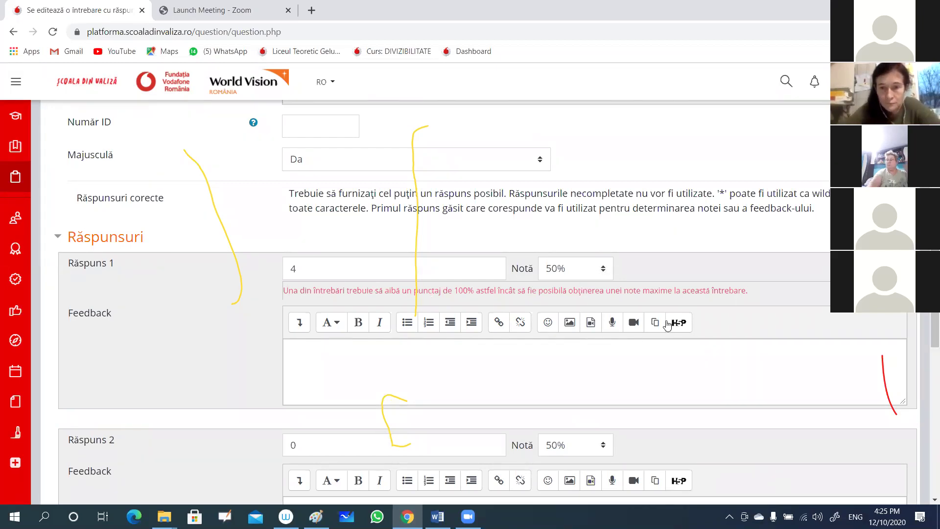
pyautogui.click(605, 270)
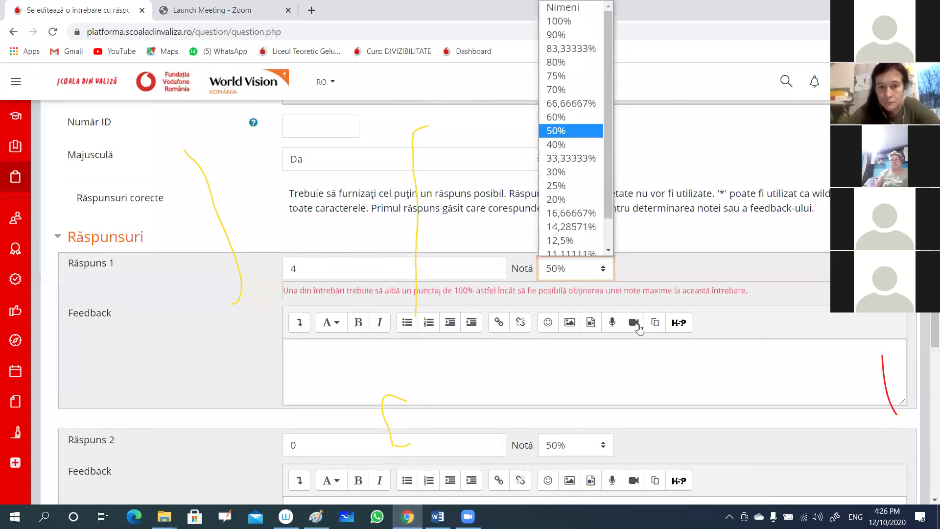
pyautogui.scroll(-4, 636, 325)
pyautogui.click(320, 257)
pyautogui.write(',4')
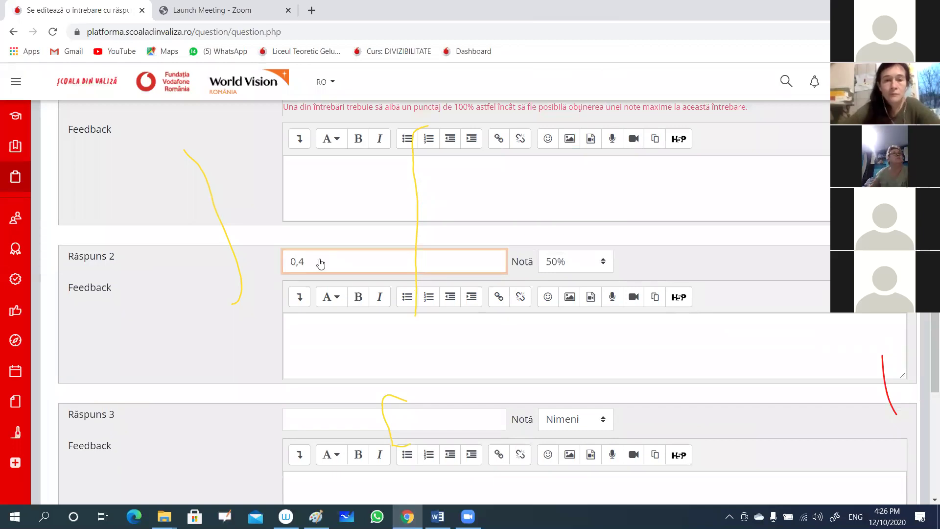
# Step: Set the grade of both the "4,0" and "0,4" answers to 100%
pyautogui.scroll(4, 626, 249)
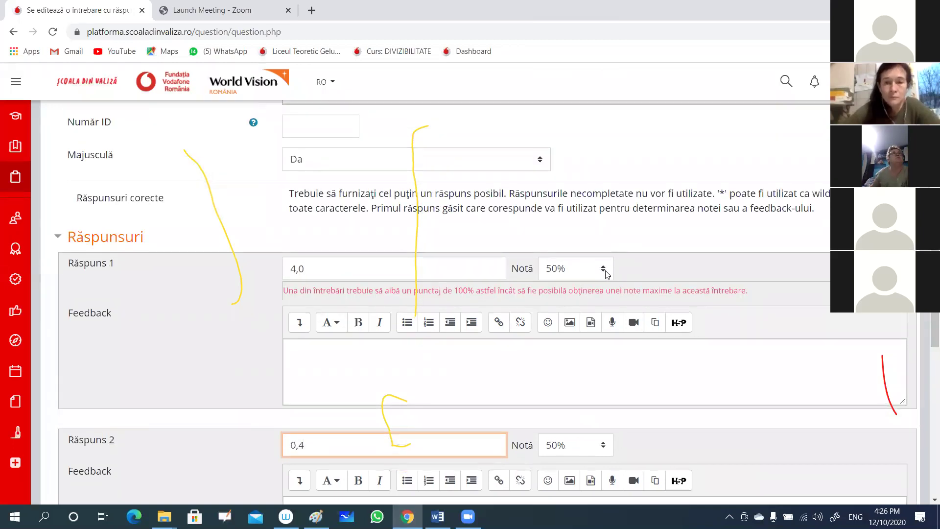
pyautogui.click(610, 268)
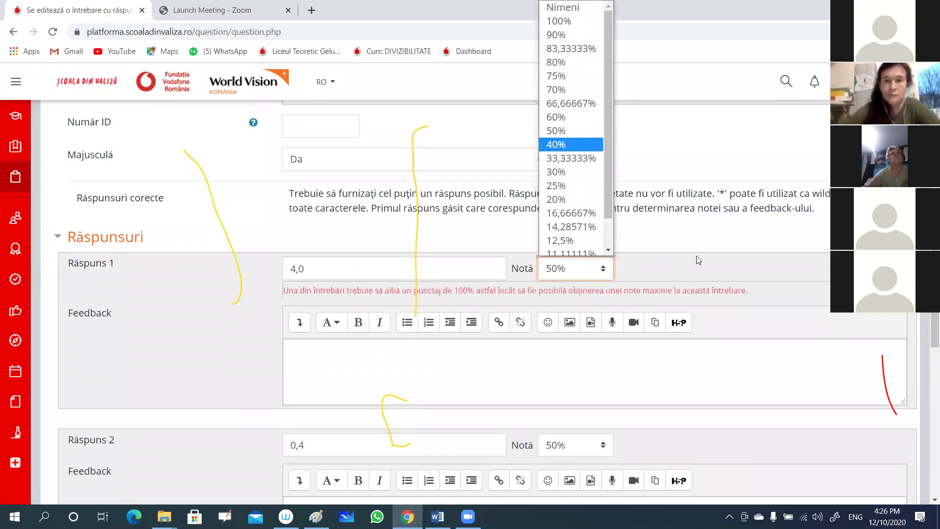
pyautogui.press('1')
pyautogui.press('Return')
pyautogui.scroll(-4, 632, 212)
pyautogui.click(604, 263)
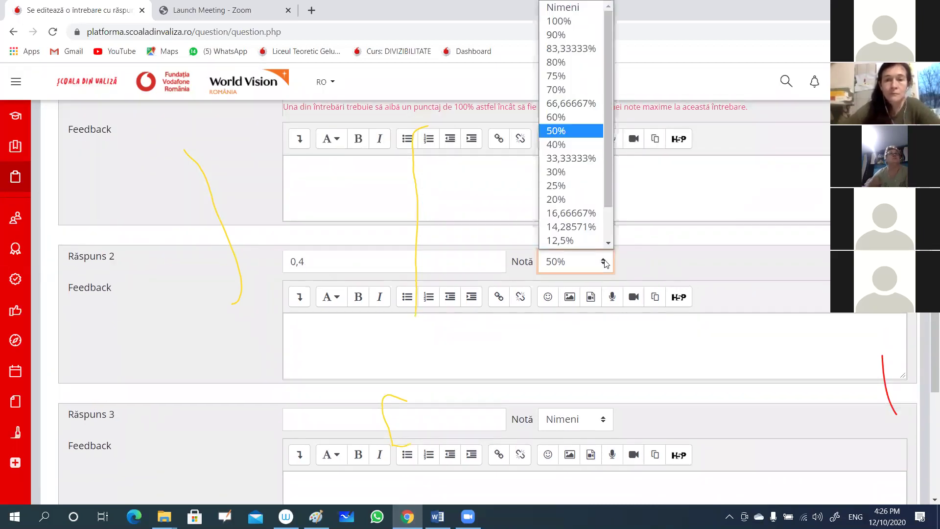
pyautogui.click(557, 23)
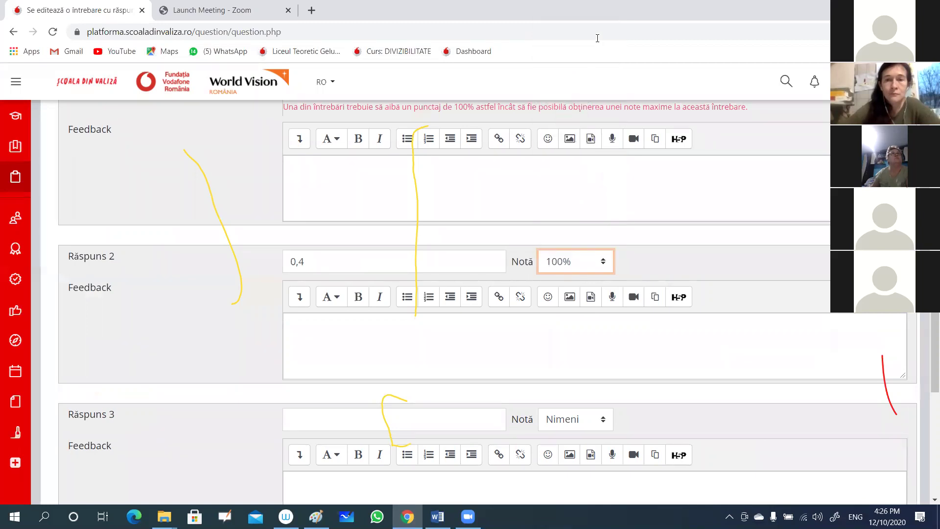
# Step: Save the short-answer question and open the preview of question 4 from the test's question list
pyautogui.scroll(-9, 779, 321)
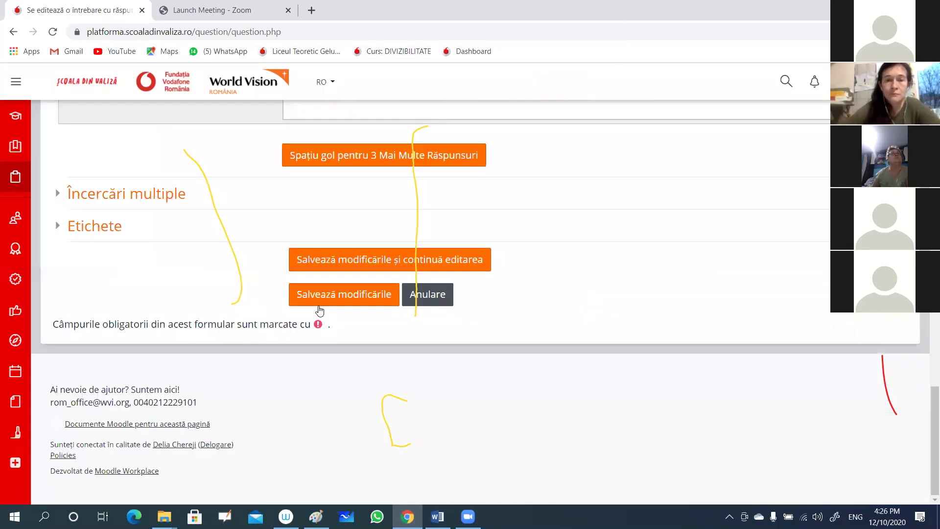
pyautogui.click(324, 299)
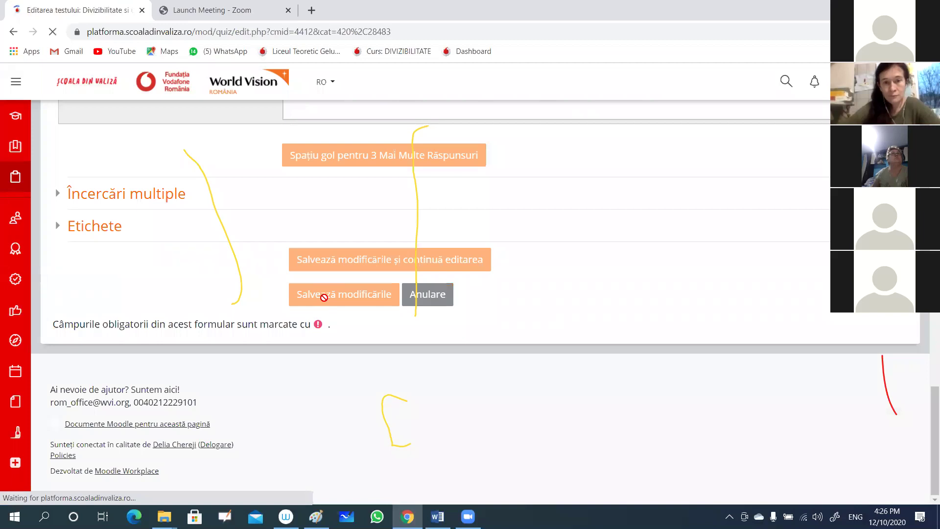
pyautogui.scroll(-3, 797, 377)
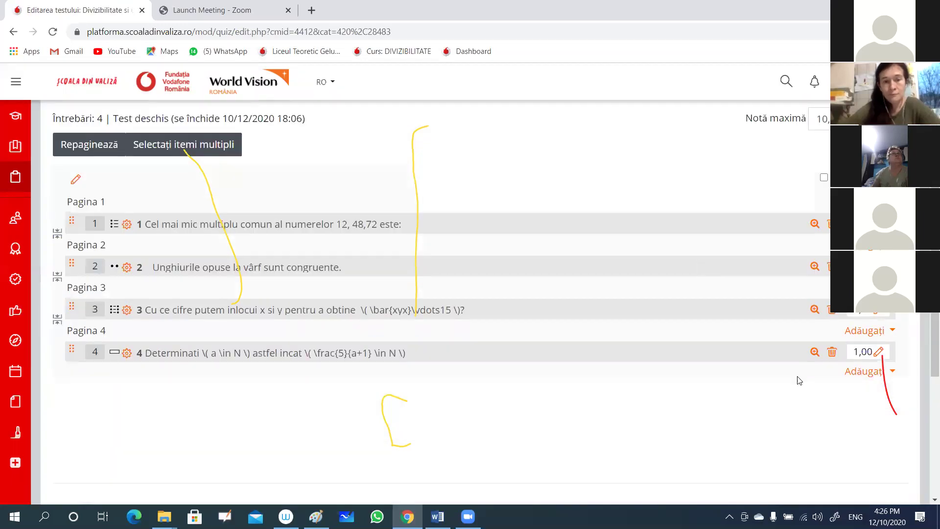
pyautogui.click(815, 352)
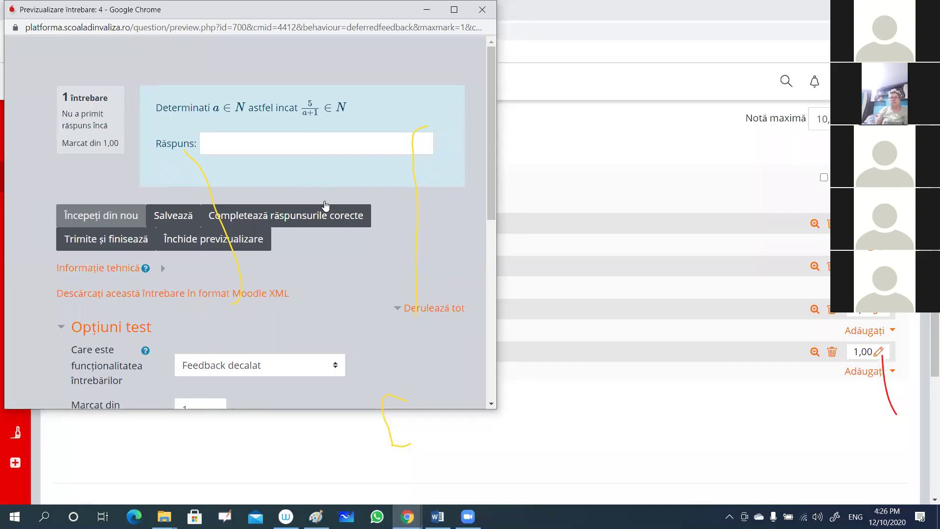
# Step: Close the preview of question 4 and add a new Eseu question after it on page 4 of the test
pyautogui.scroll(-8, 328, 222)
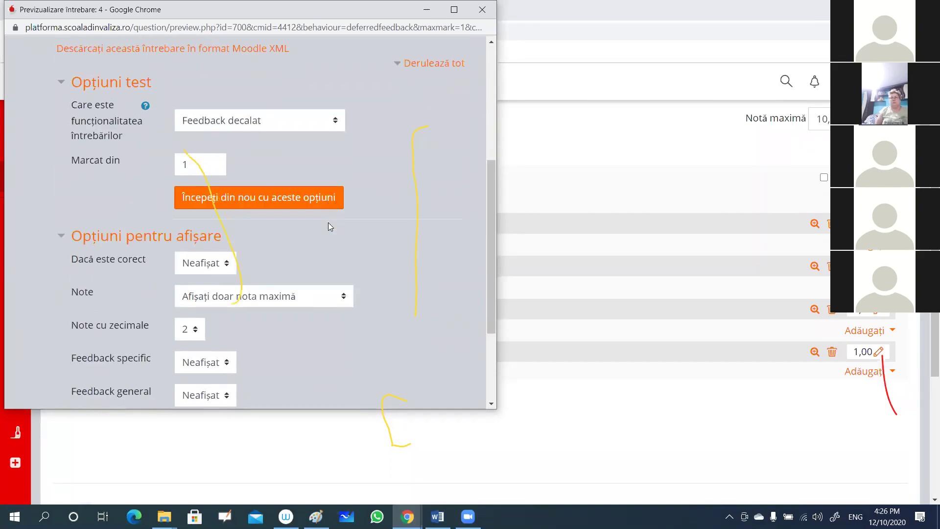
pyautogui.click(490, 8)
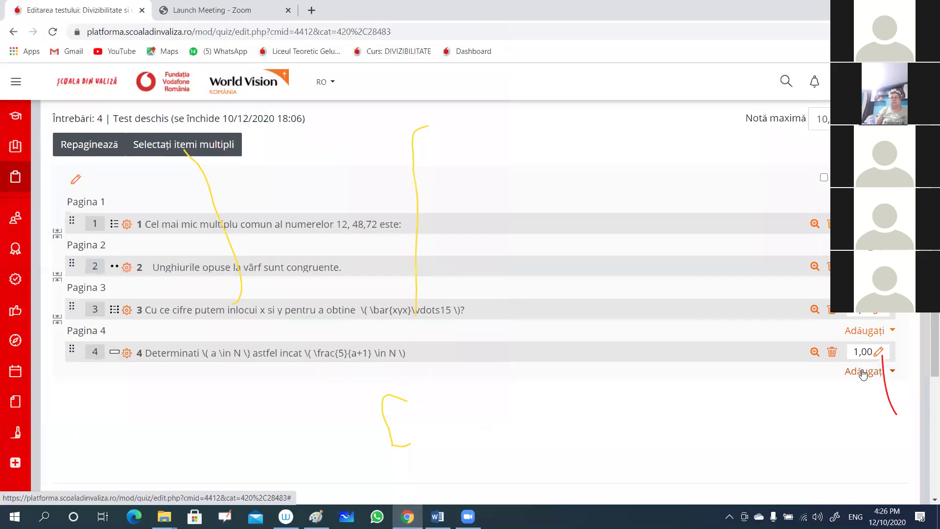
pyautogui.click(864, 371)
pyautogui.click(826, 401)
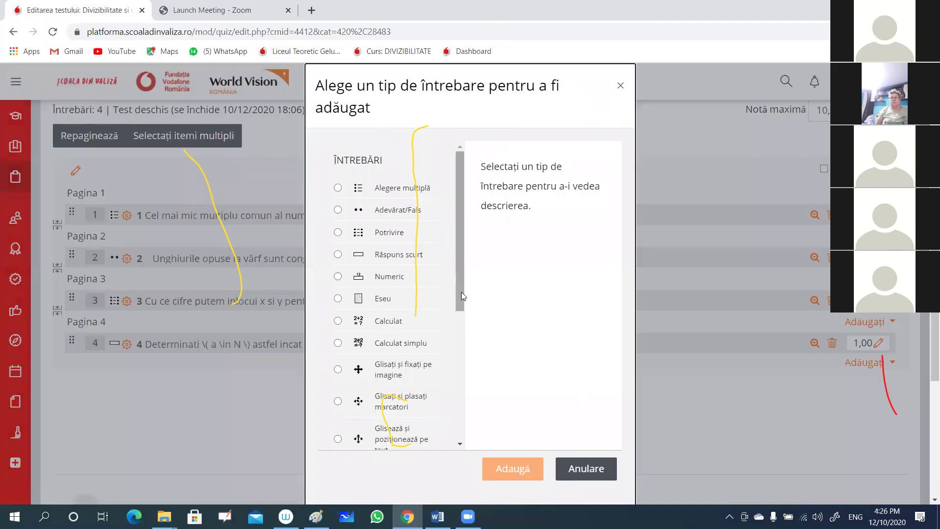
pyautogui.moveTo(461, 292); pyautogui.dragTo(460, 297)
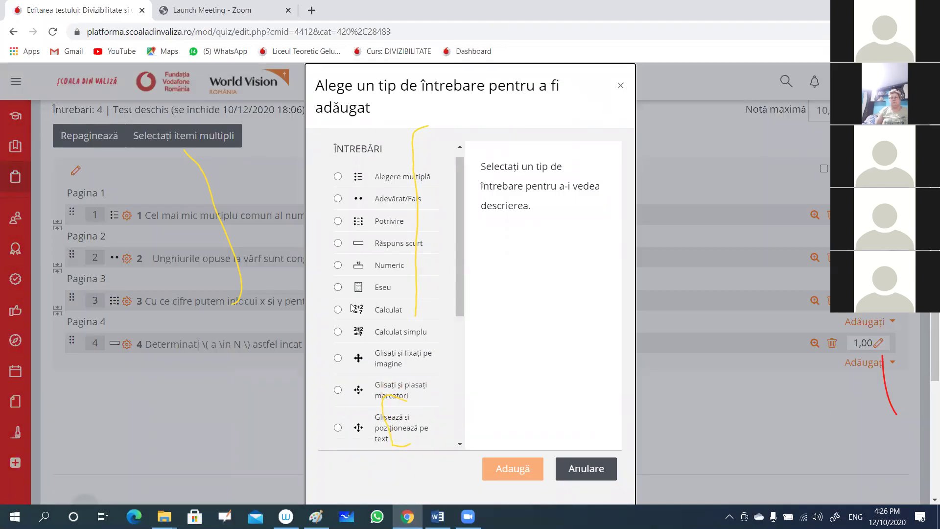
pyautogui.click(338, 286)
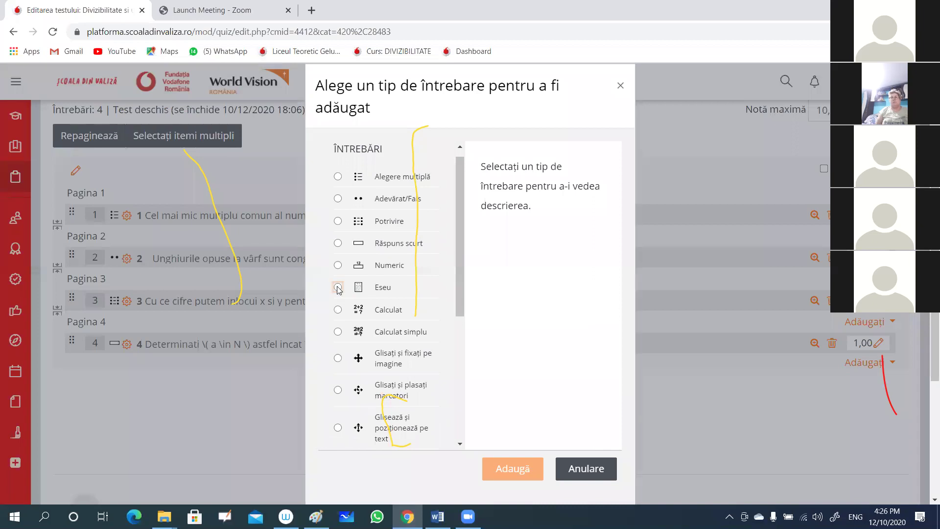
pyautogui.scroll(-4, 563, 291)
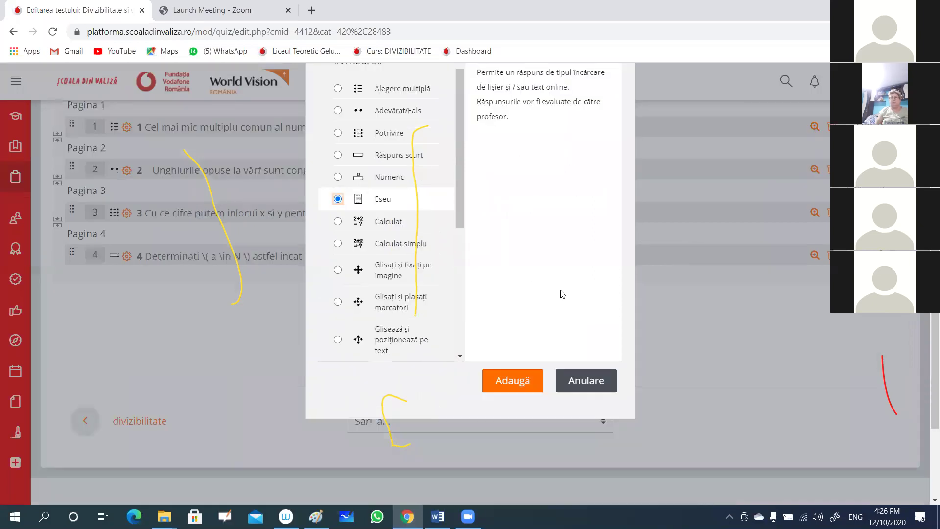
pyautogui.click(521, 285)
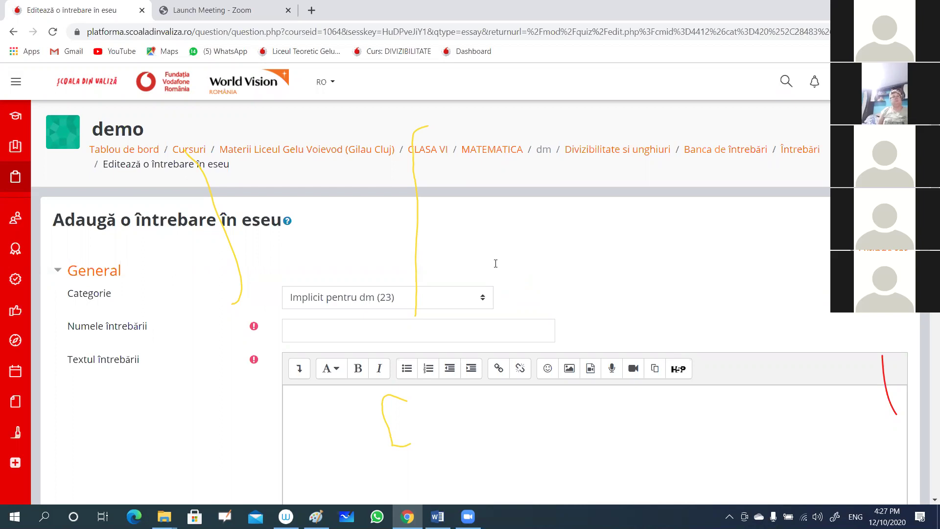
# Step: Name the essay question 5 and fill its text with "Determinati numerele a,b,c știind că are loc" copied from problem 5 in the Word document
pyautogui.click(315, 332)
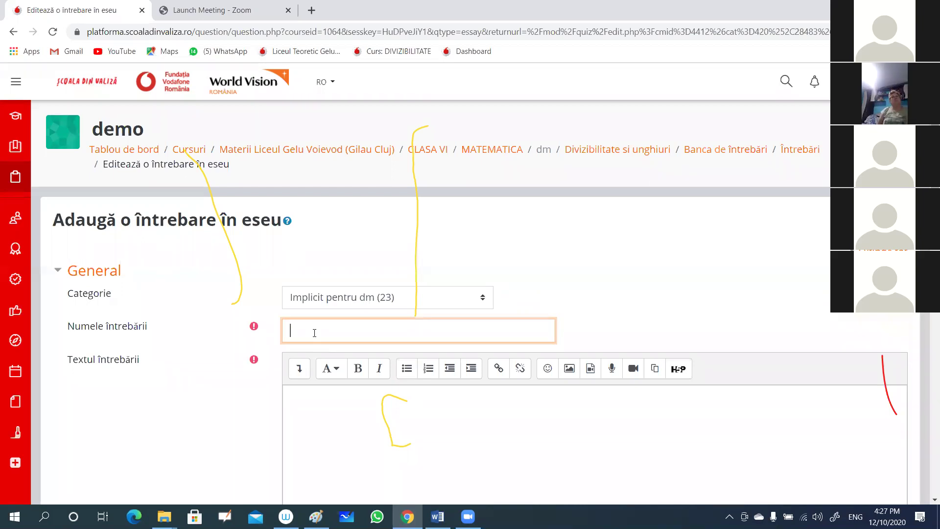
pyautogui.write('5')
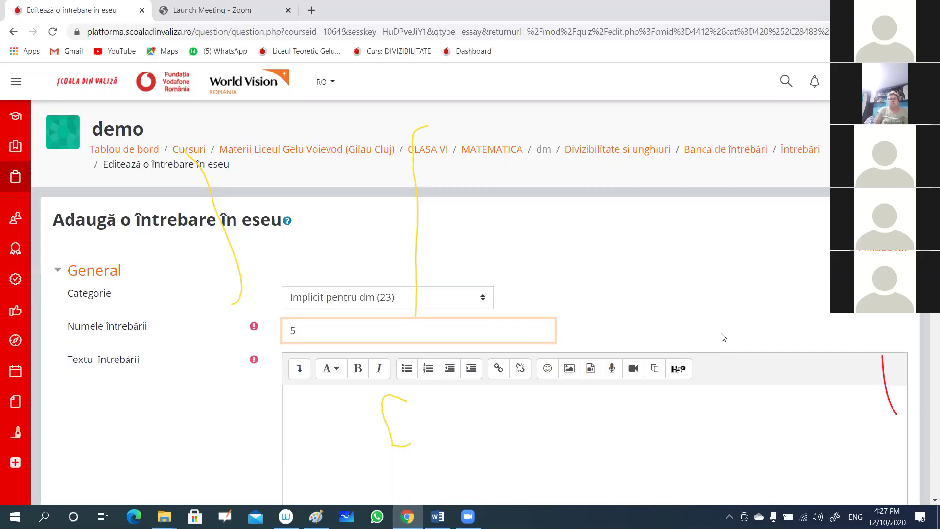
pyautogui.scroll(-1, 722, 336)
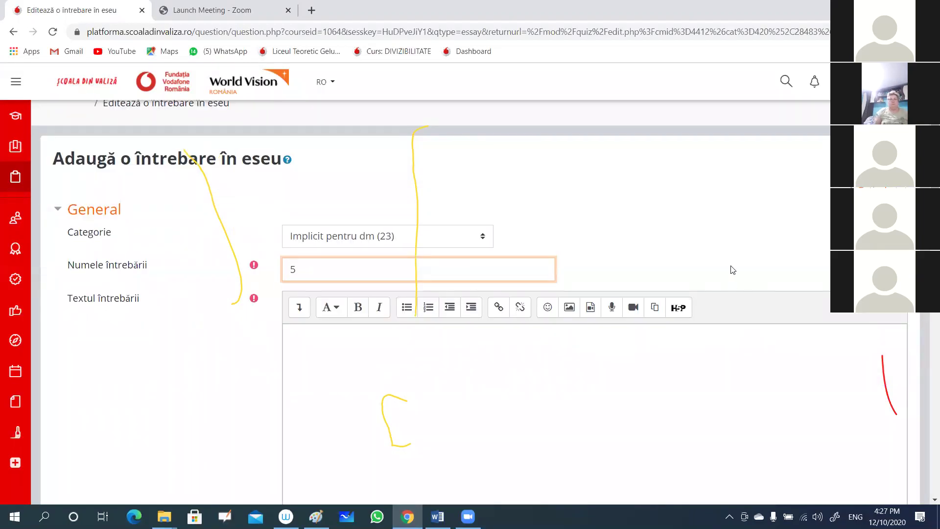
pyautogui.scroll(-2, 732, 267)
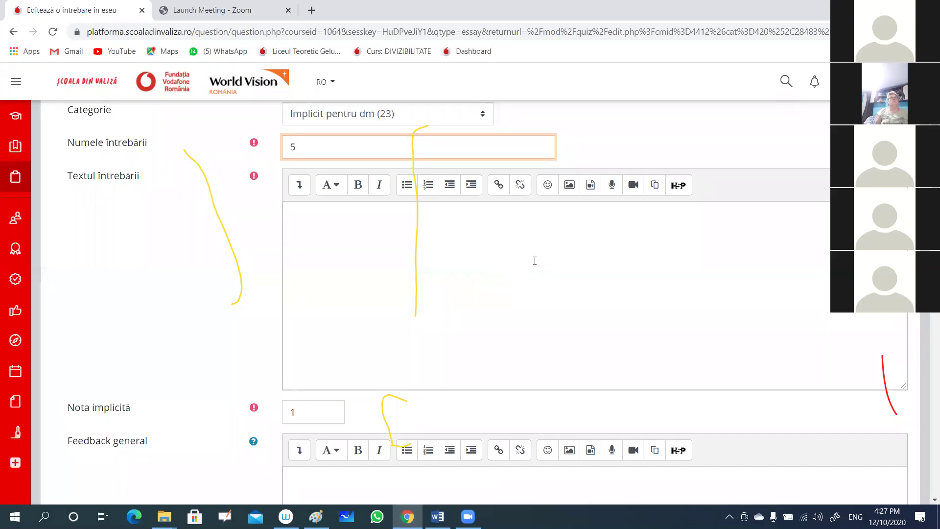
pyautogui.click(312, 221)
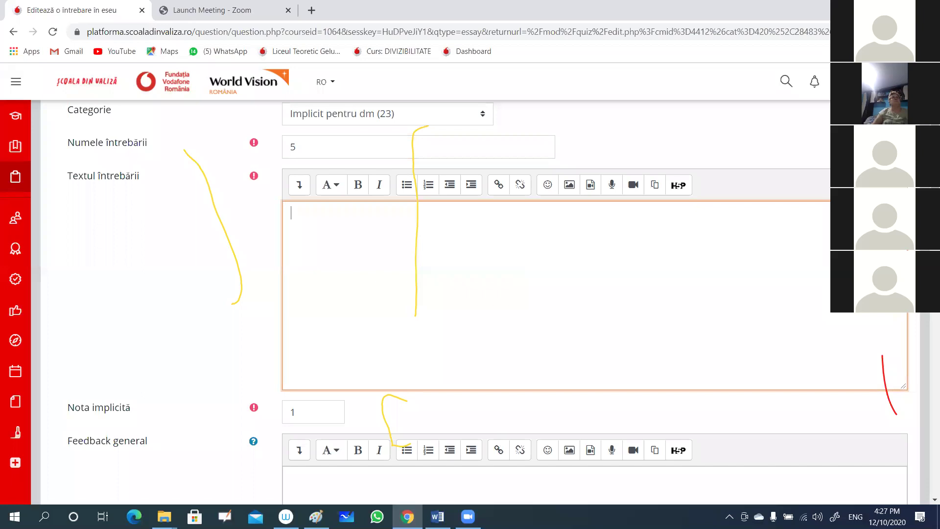
pyautogui.click(437, 516)
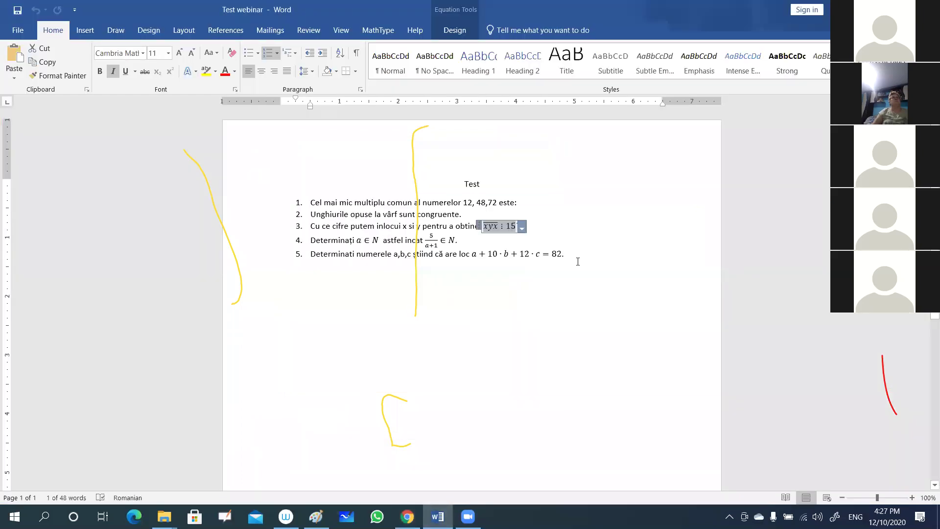
pyautogui.click(562, 255)
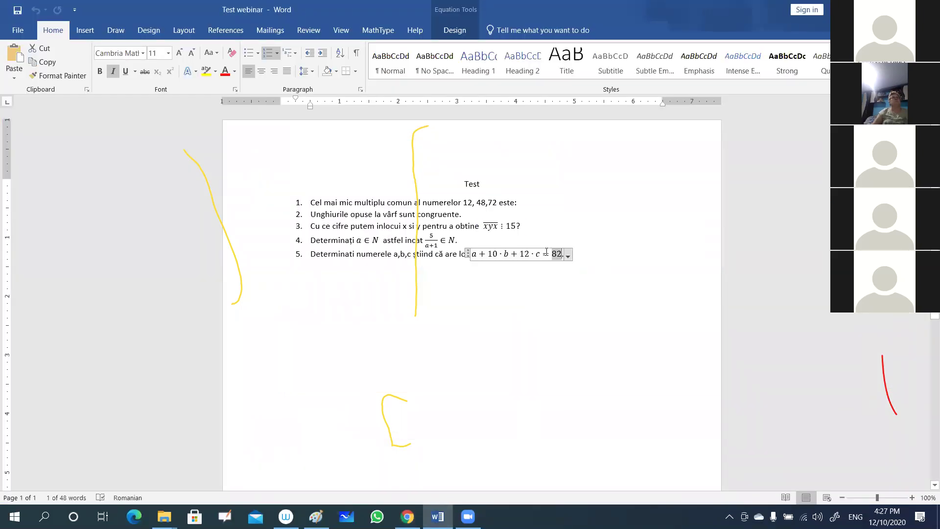
pyautogui.click(531, 275)
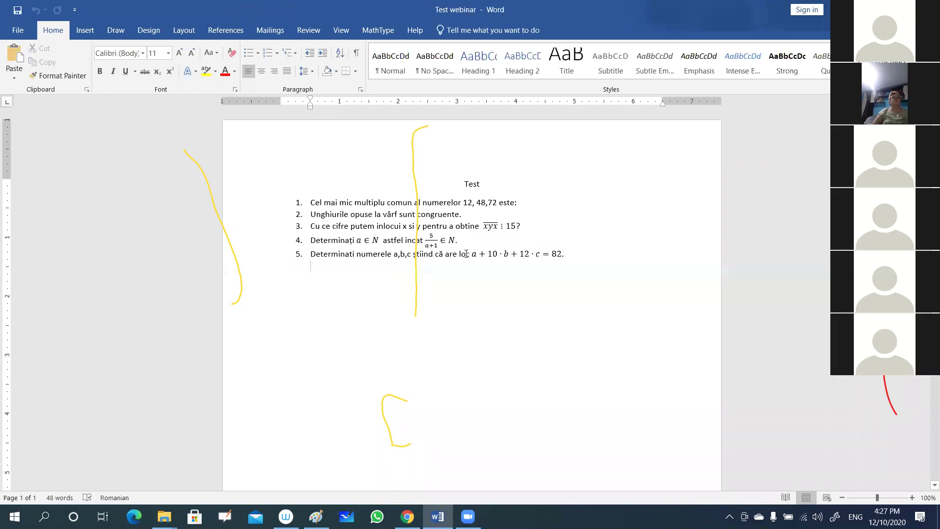
pyautogui.moveTo(470, 255); pyautogui.dragTo(332, 257)
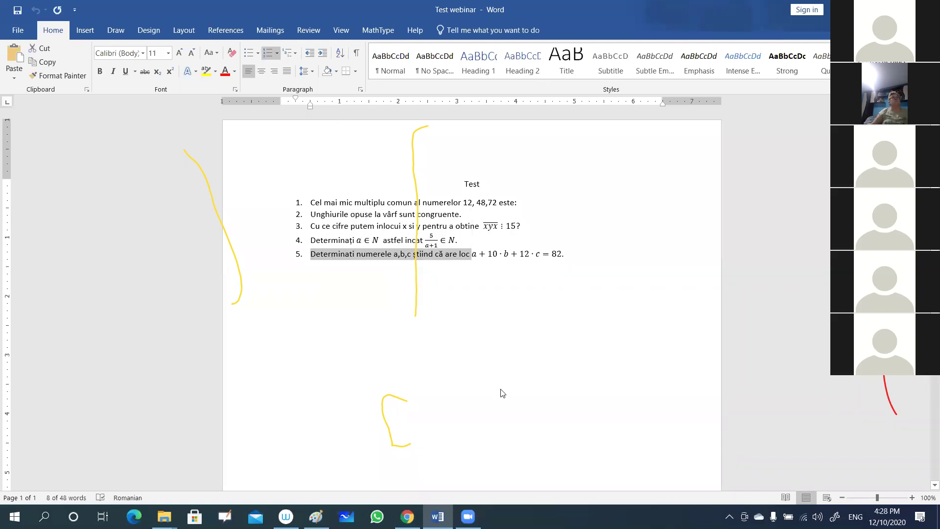
pyautogui.hotkey('alt', 'Tab')
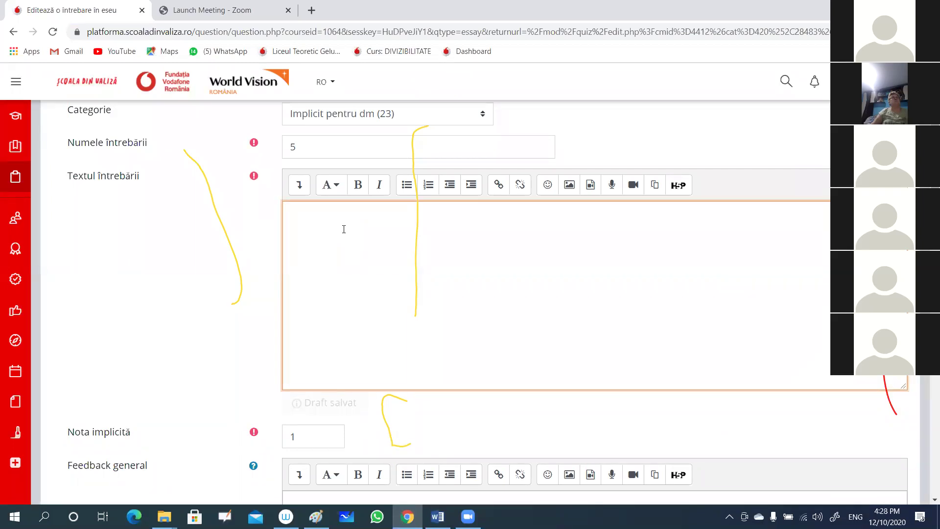
pyautogui.write('Determinati numerele a,b,c stiind că are loc')
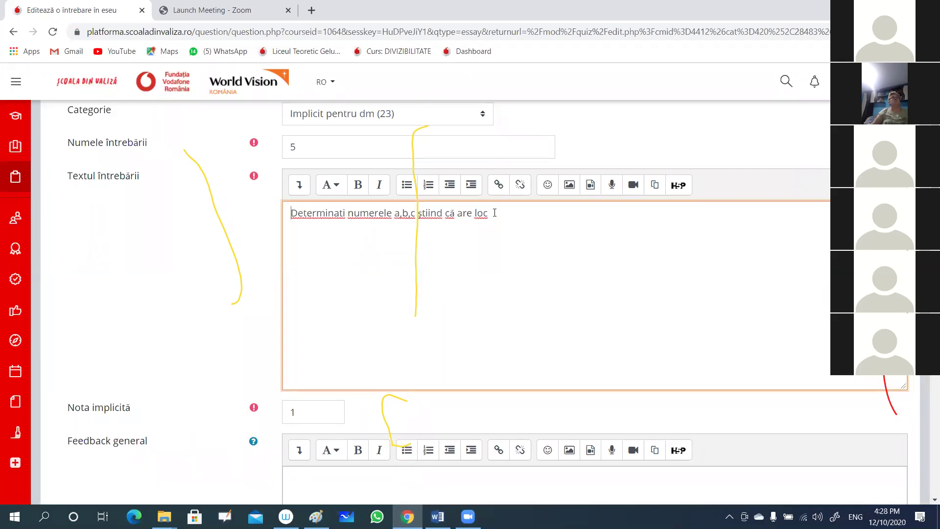
# Step: Insert the equation a+10 \cdot b+12 \cdot c=82 at the end of the question text using the equation editor, followed by a period
pyautogui.click(494, 213)
pyautogui.click(300, 186)
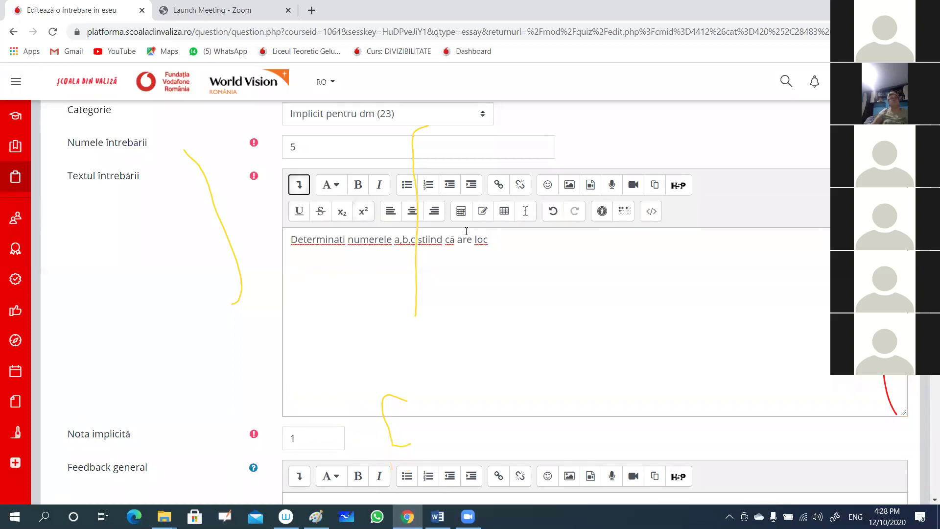
pyautogui.click(460, 211)
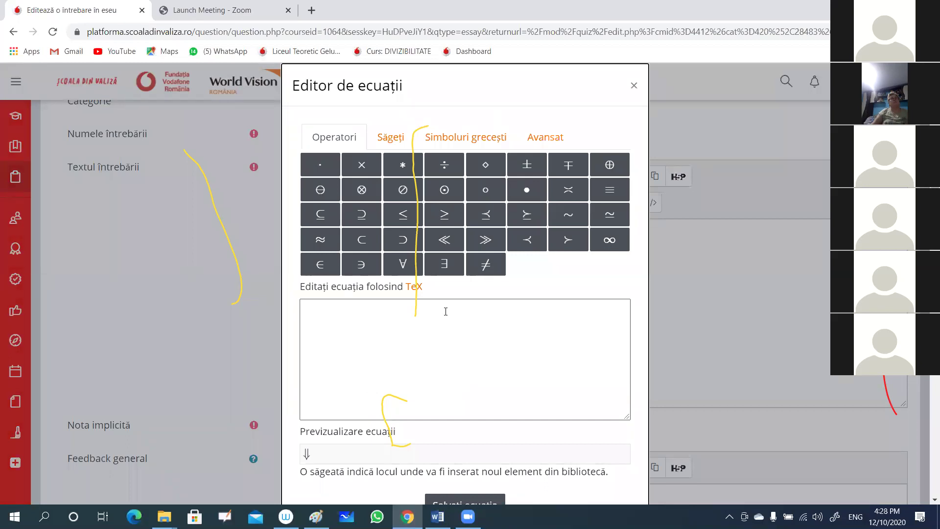
pyautogui.click(421, 321)
pyautogui.write('a')
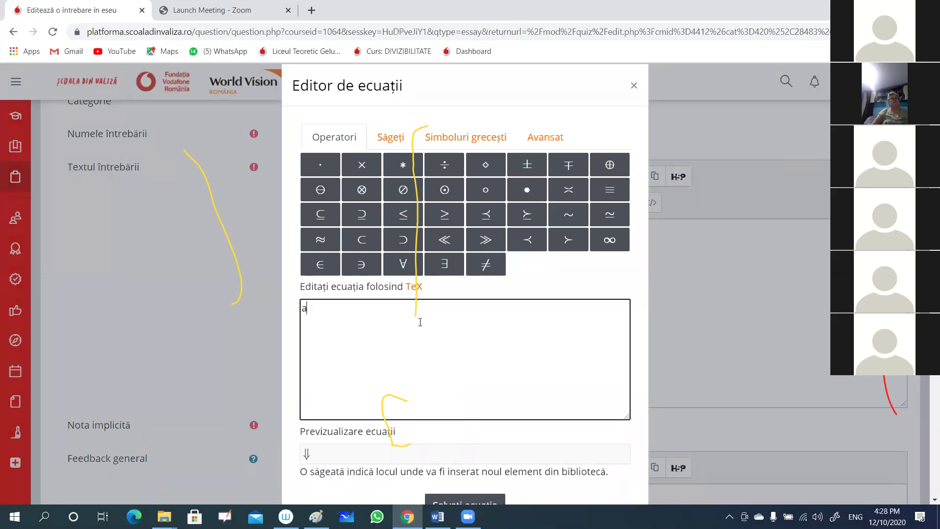
pyautogui.write('+10')
pyautogui.click(318, 171)
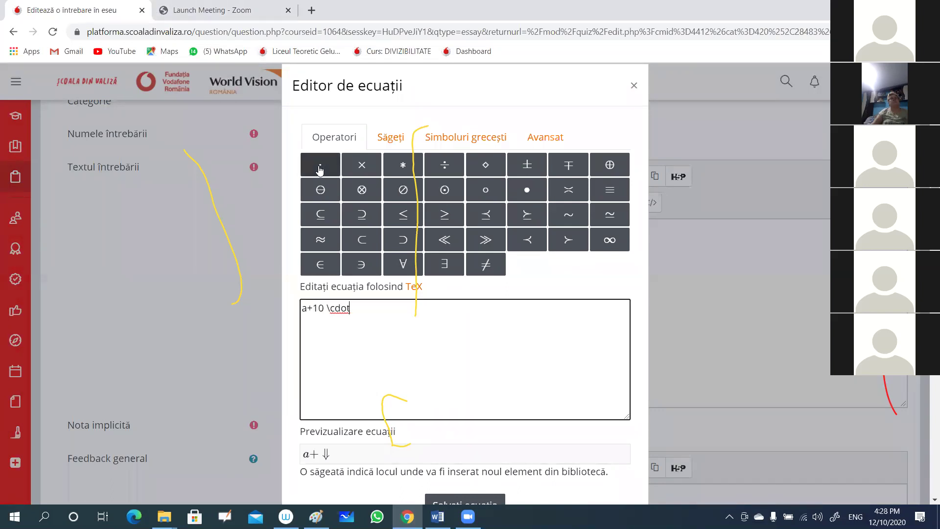
pyautogui.write('a')
pyautogui.press('BackSpace')
pyautogui.write('b+12')
pyautogui.click(326, 163)
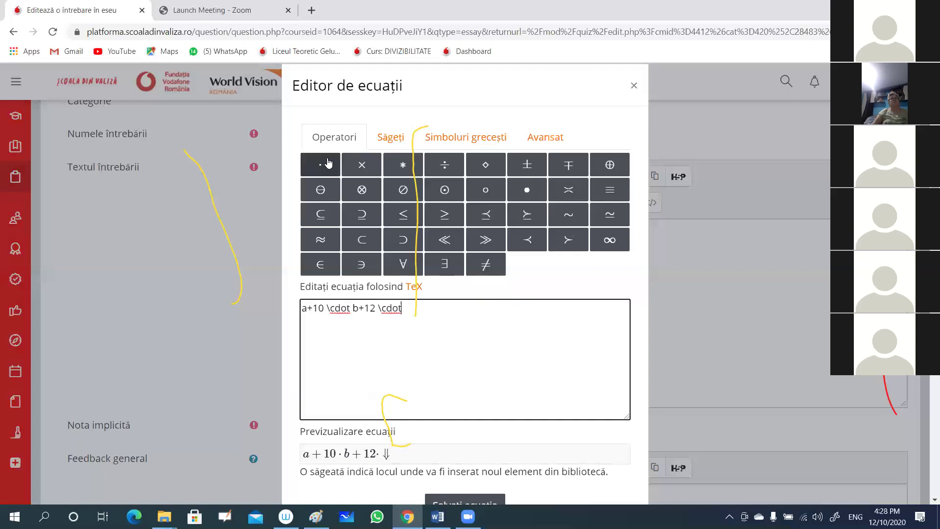
pyautogui.write('c=82')
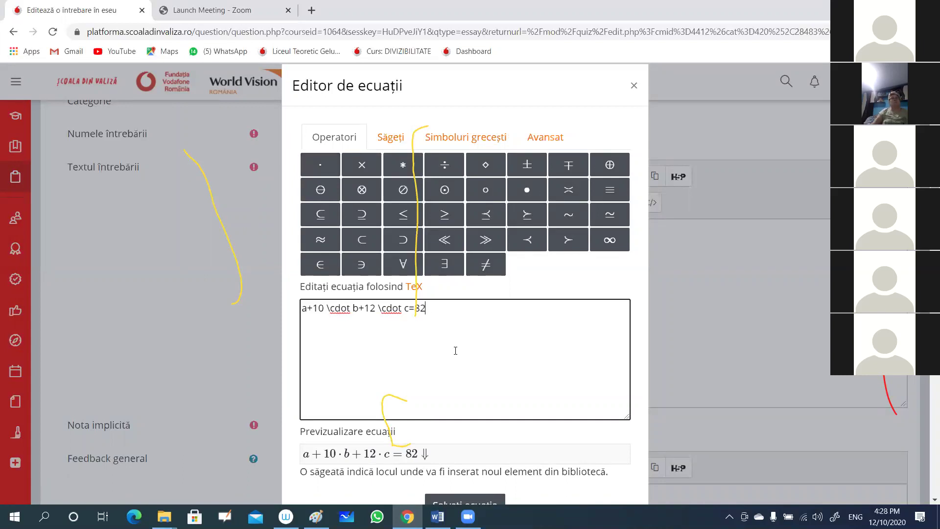
pyautogui.scroll(-3, 455, 351)
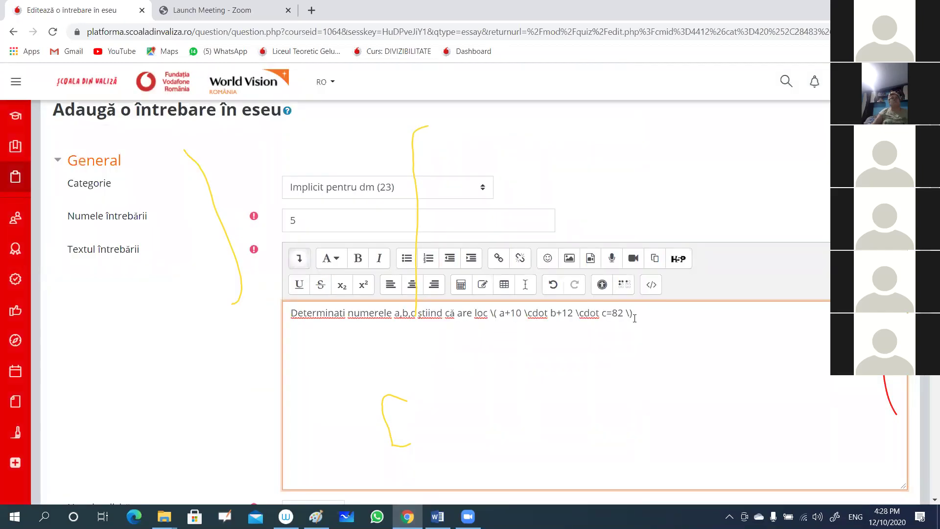
pyautogui.write('.')
# Step: Set the essay question's response format to Editor HTML cu selector de fișiere
pyautogui.scroll(-1, 651, 308)
pyautogui.scroll(-5, 667, 299)
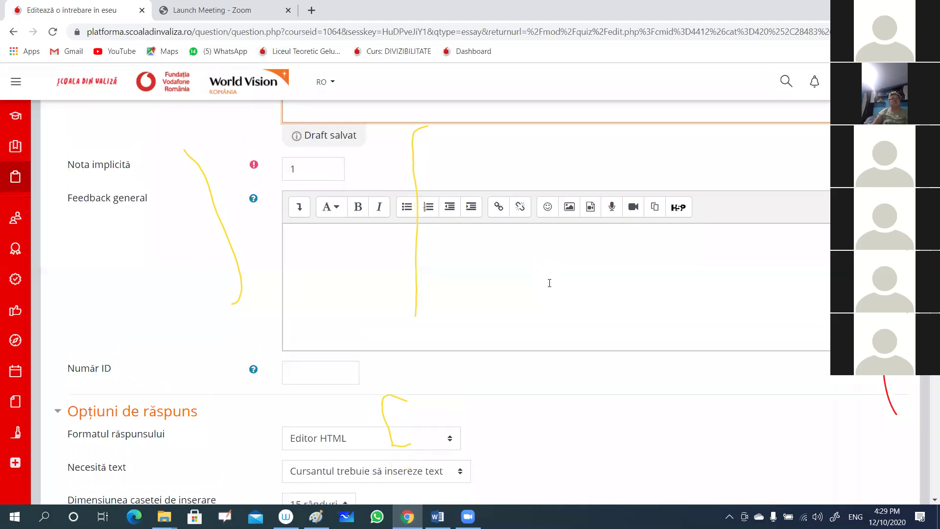
pyautogui.scroll(-1, 548, 274)
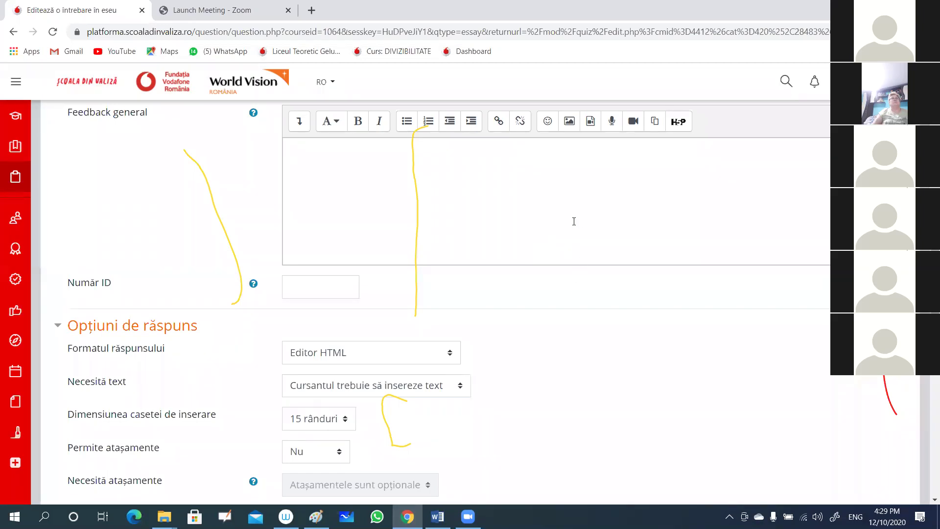
pyautogui.scroll(-1, 574, 221)
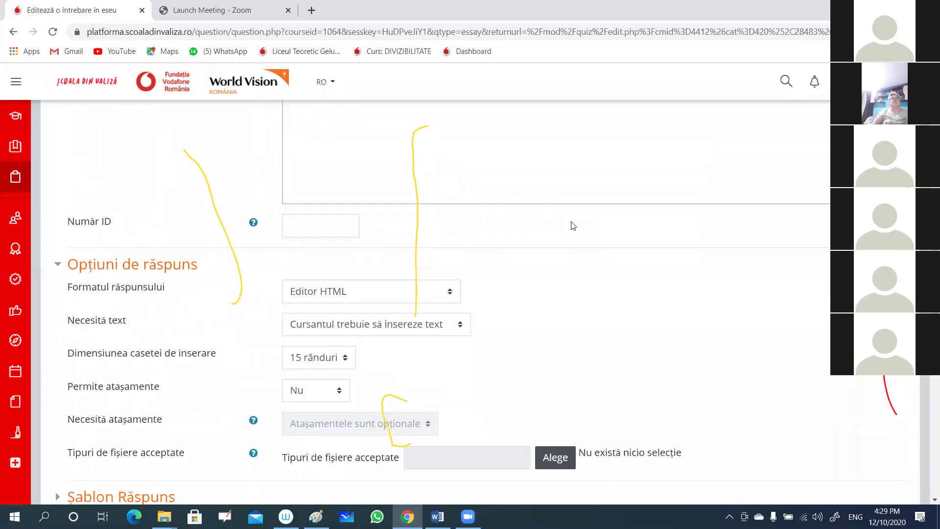
pyautogui.scroll(1, 565, 215)
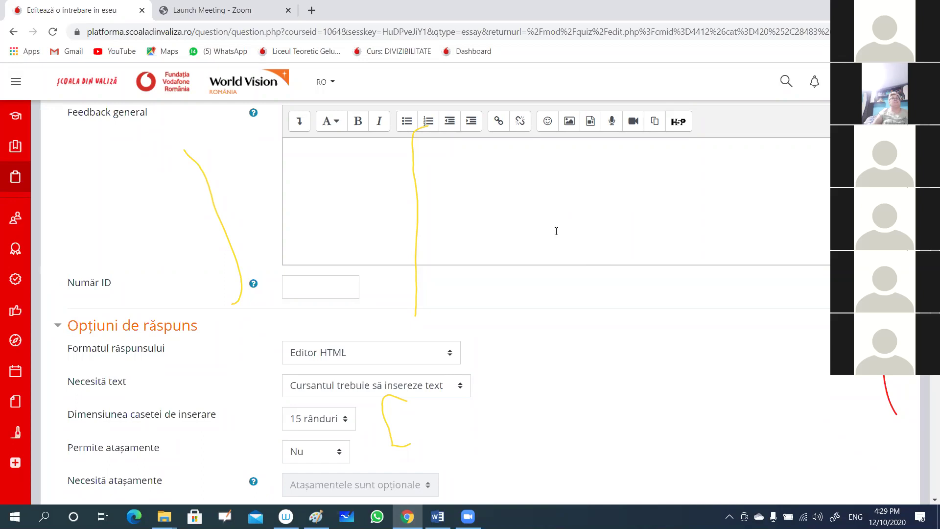
pyautogui.scroll(-4, 558, 226)
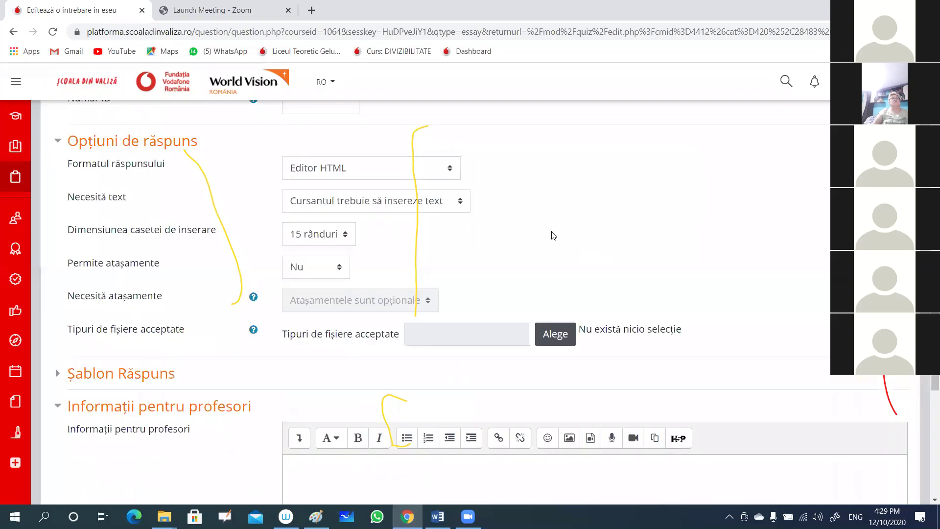
pyautogui.scroll(1, 575, 176)
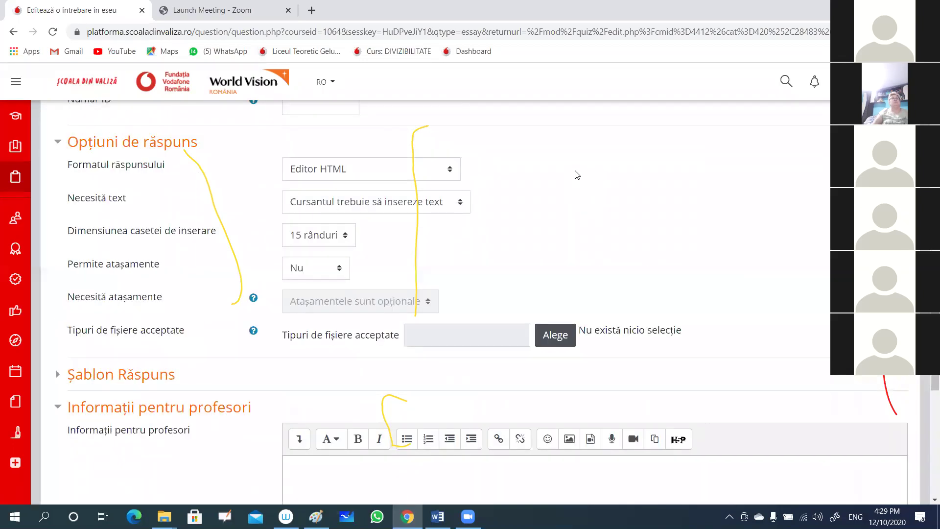
pyautogui.click(449, 173)
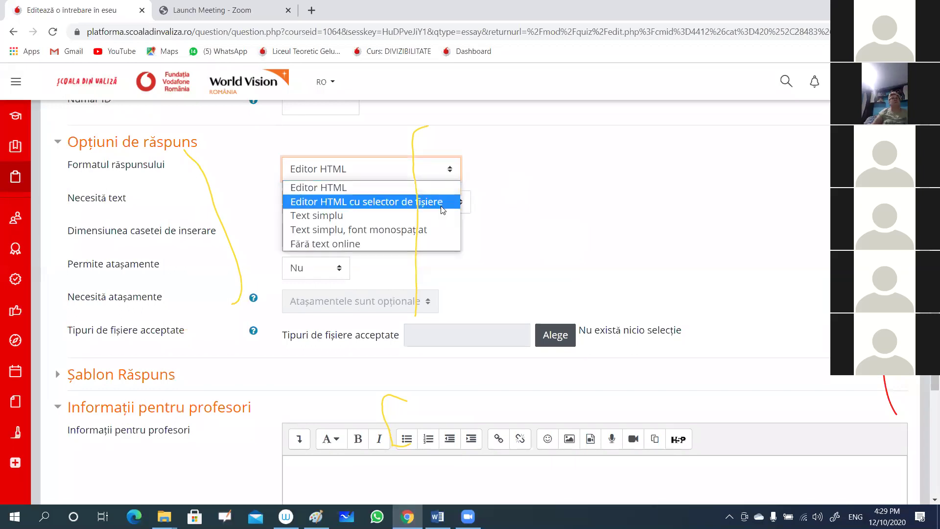
pyautogui.click(435, 203)
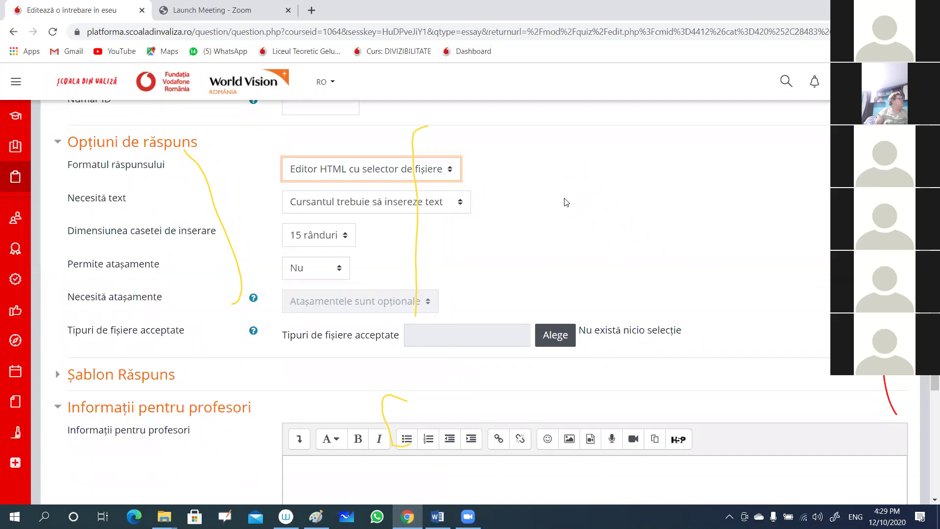
# Step: Make text entry optional for the essay response and allow 1 attachment
pyautogui.scroll(-1, 564, 203)
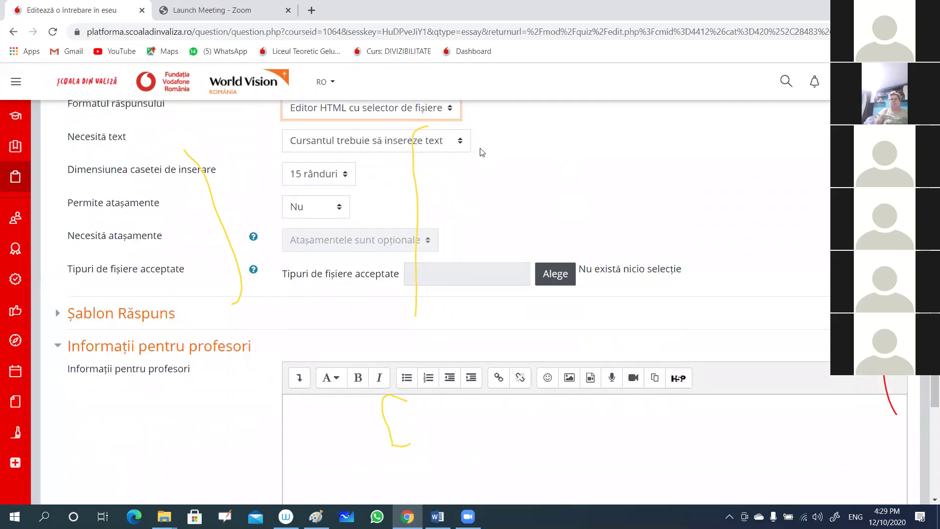
pyautogui.click(456, 147)
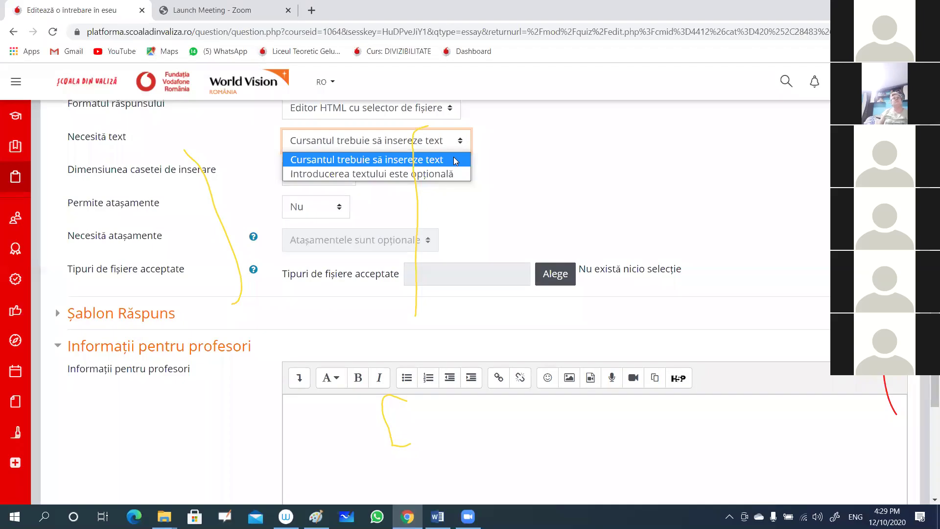
pyautogui.click(456, 159)
pyautogui.click(464, 143)
pyautogui.click(446, 175)
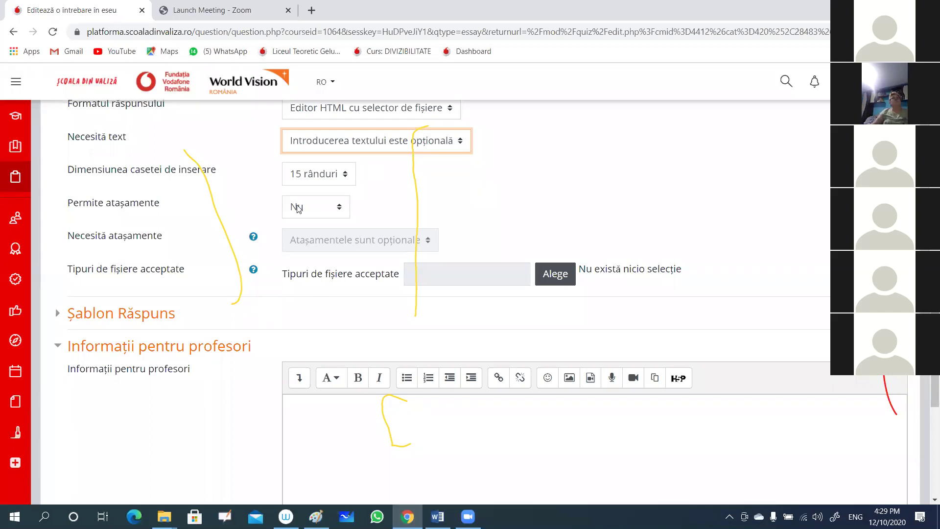
pyautogui.click(339, 211)
pyautogui.click(302, 241)
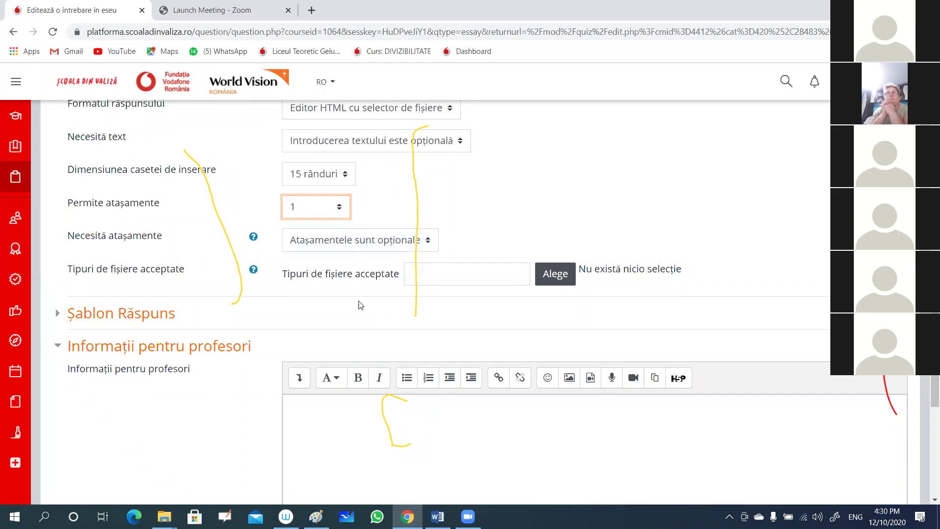
# Step: Accept all file types (Toate tipurile de fișiere) for the essay attachment and save the question
pyautogui.click(561, 277)
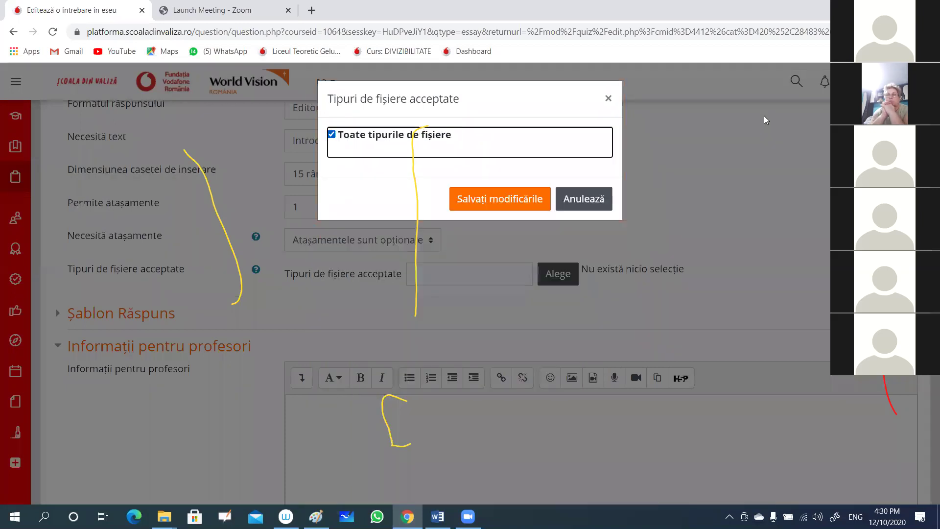
pyautogui.click(518, 199)
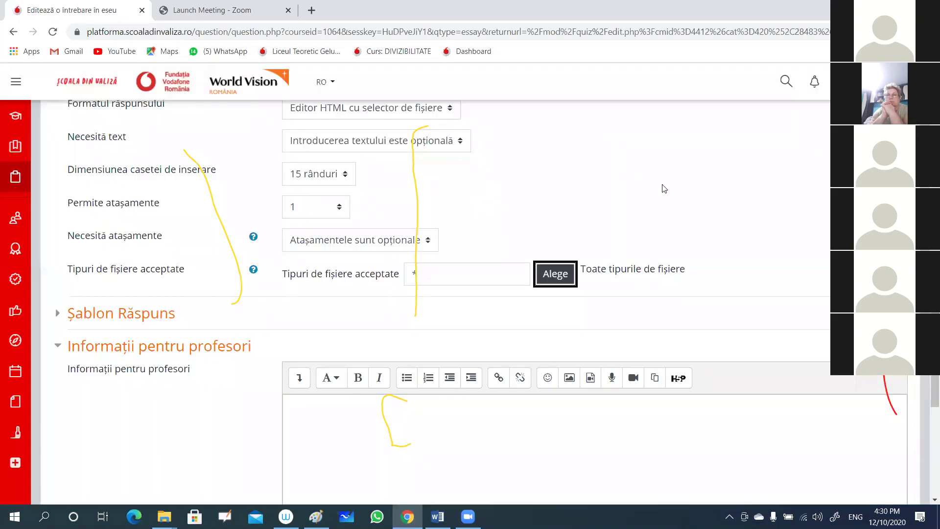
pyautogui.scroll(-5, 662, 186)
pyautogui.scroll(1, 441, 196)
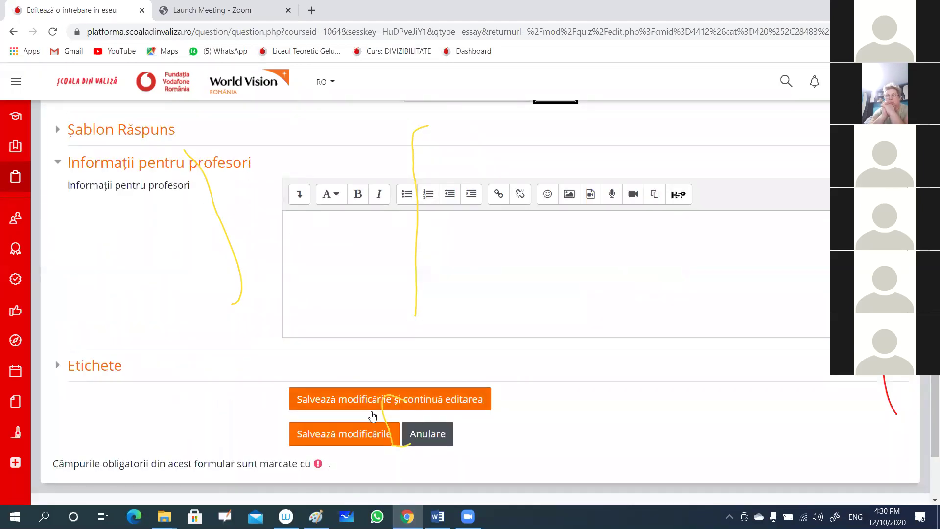
pyautogui.click(358, 433)
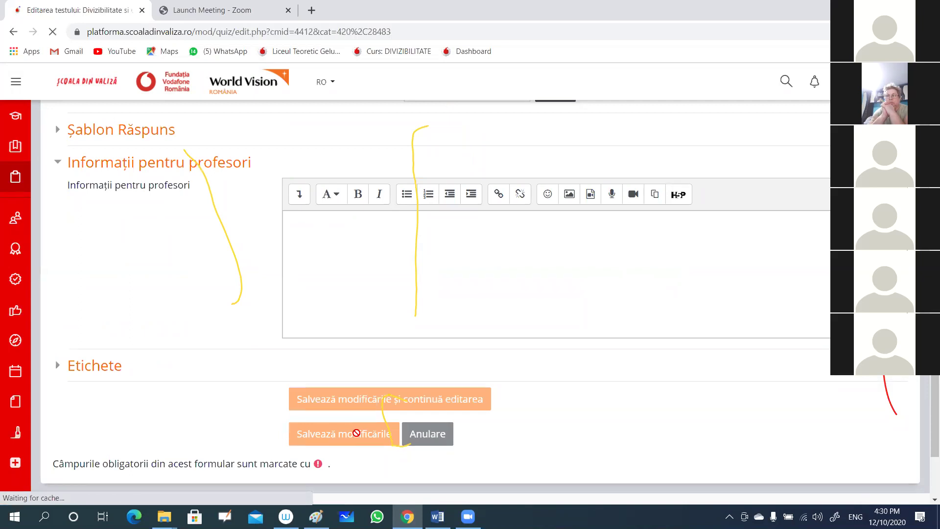
# Step: Preview essay question 5, check its equation, answer editor and file upload area, and close the preview
pyautogui.scroll(-5, 649, 260)
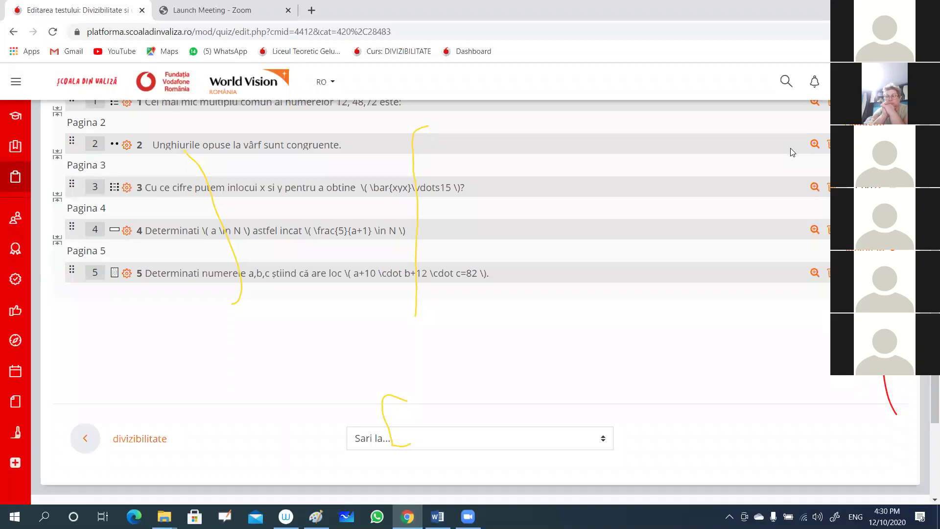
pyautogui.click(815, 273)
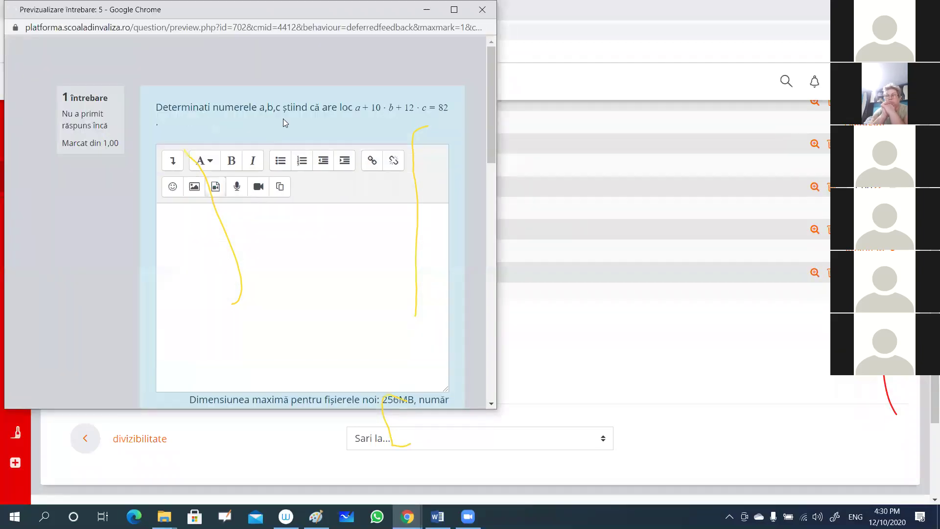
pyautogui.scroll(-2, 295, 122)
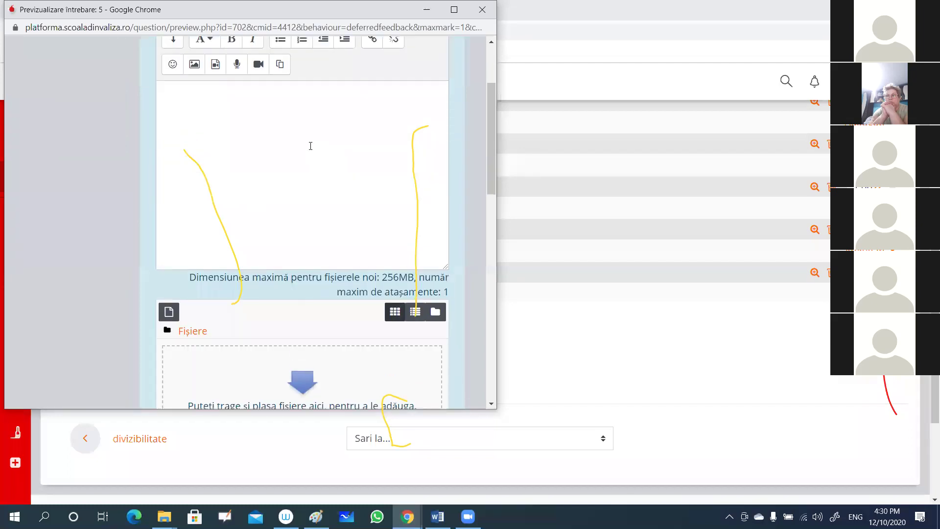
pyautogui.scroll(2, 310, 146)
pyautogui.click(180, 220)
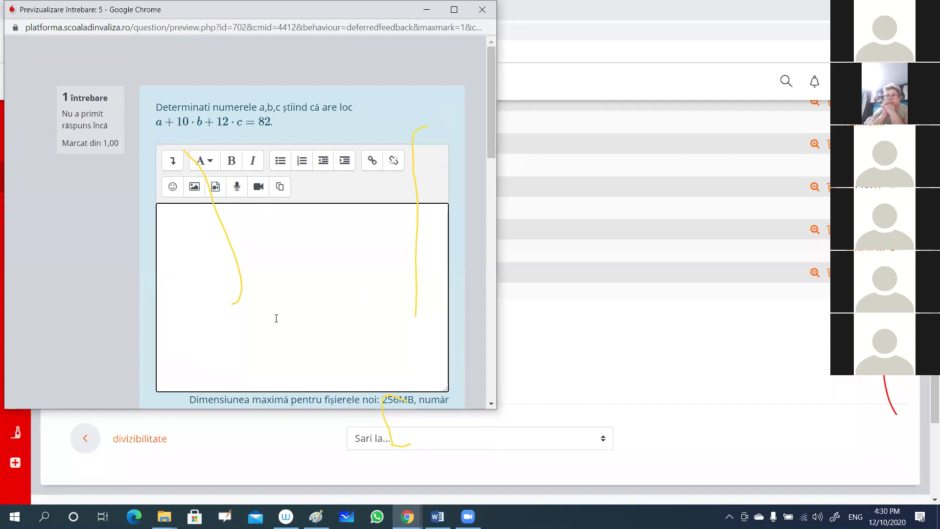
pyautogui.scroll(-4, 473, 239)
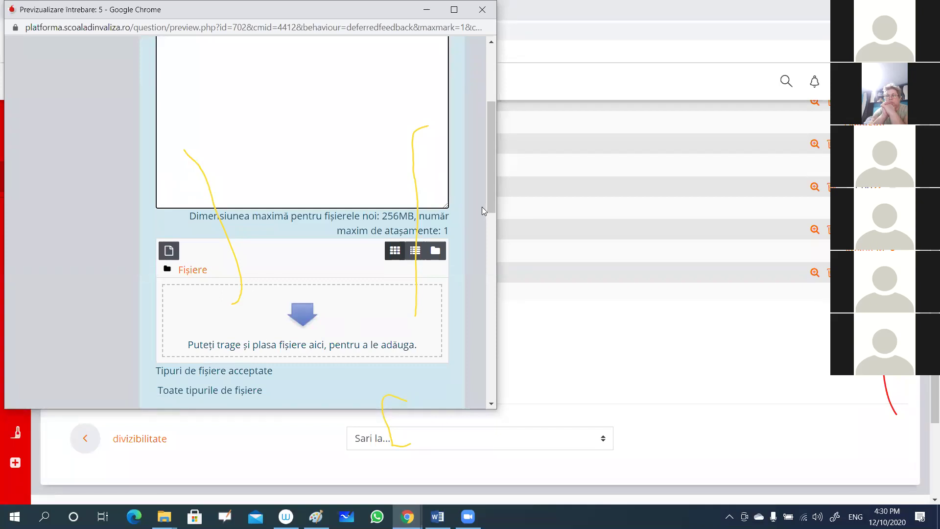
pyautogui.scroll(4, 482, 206)
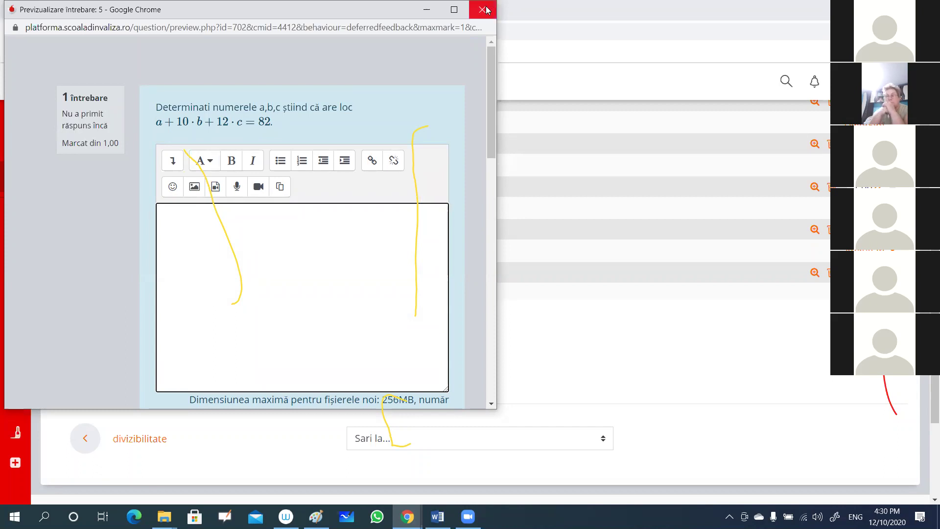
pyautogui.click(609, 82)
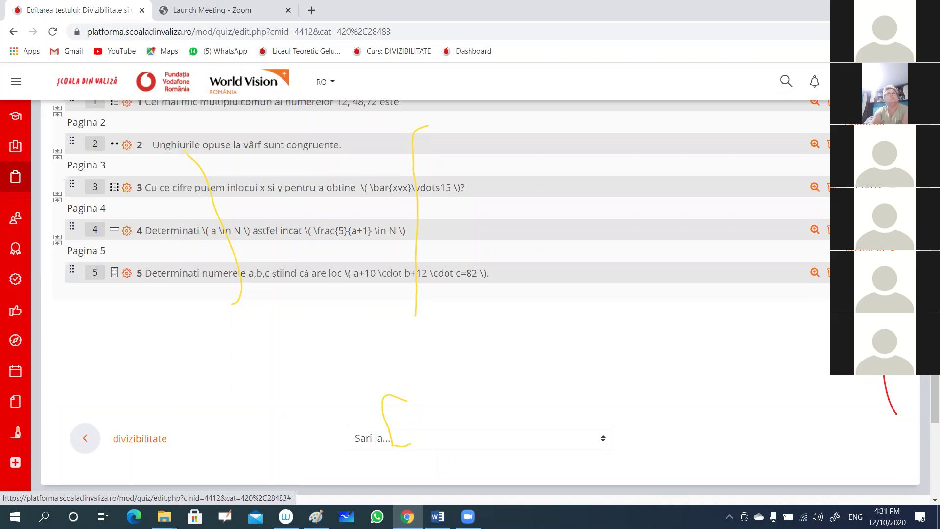
# Step: Add a new Calculat question after question 5 on page 5 of the test
pyautogui.click(882, 294)
pyautogui.click(766, 311)
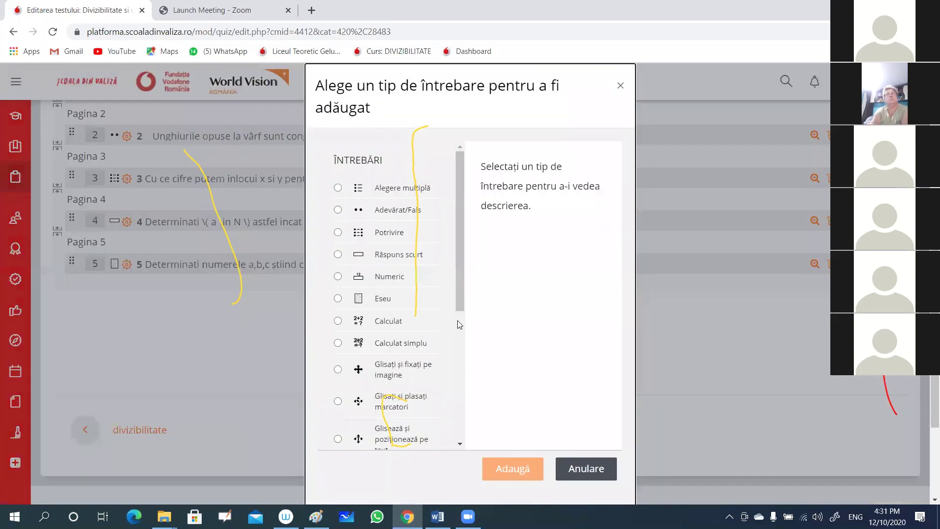
pyautogui.click(338, 321)
pyautogui.scroll(-1, 594, 279)
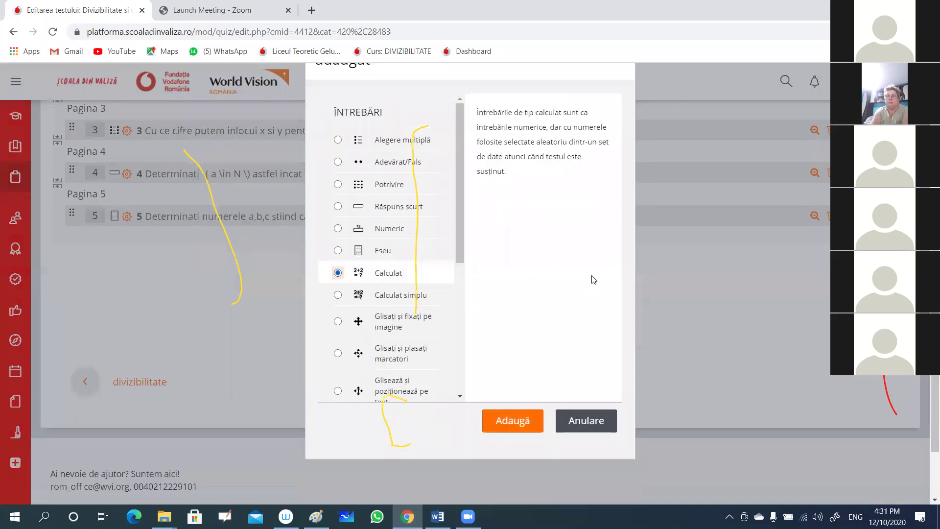
pyautogui.scroll(-2, 588, 294)
pyautogui.click(533, 350)
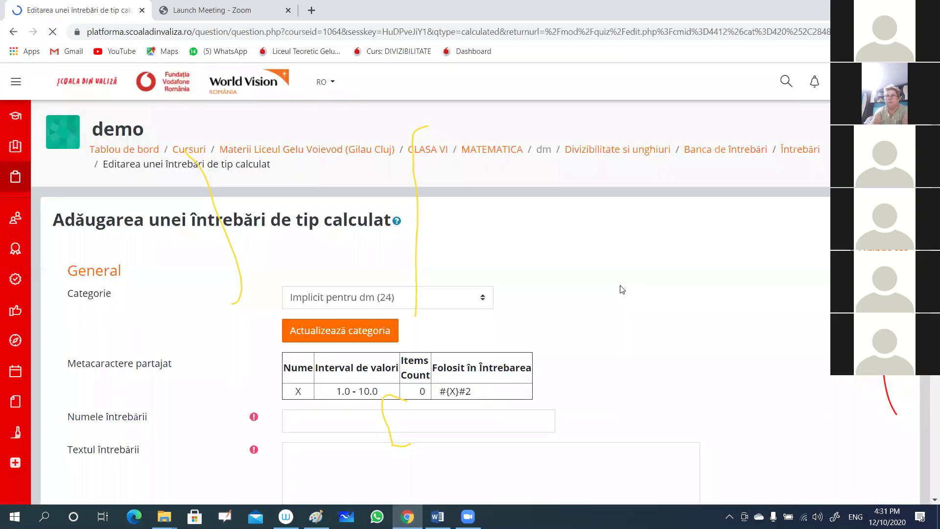
# Step: Name the calculated question 6 and write its text as "Calculati suplementul unghiului cu masura de {x}"
pyautogui.scroll(-2, 619, 289)
pyautogui.scroll(-1, 622, 290)
pyautogui.click(288, 239)
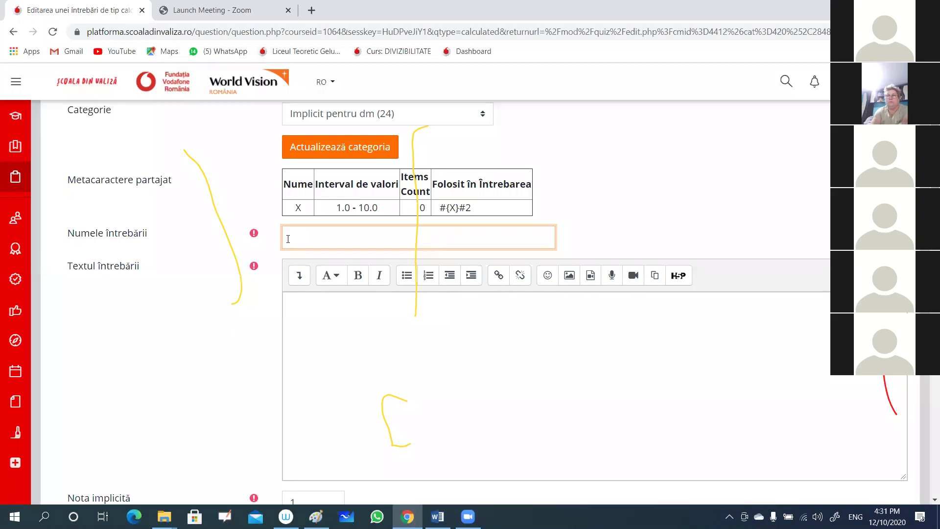
pyautogui.click(302, 304)
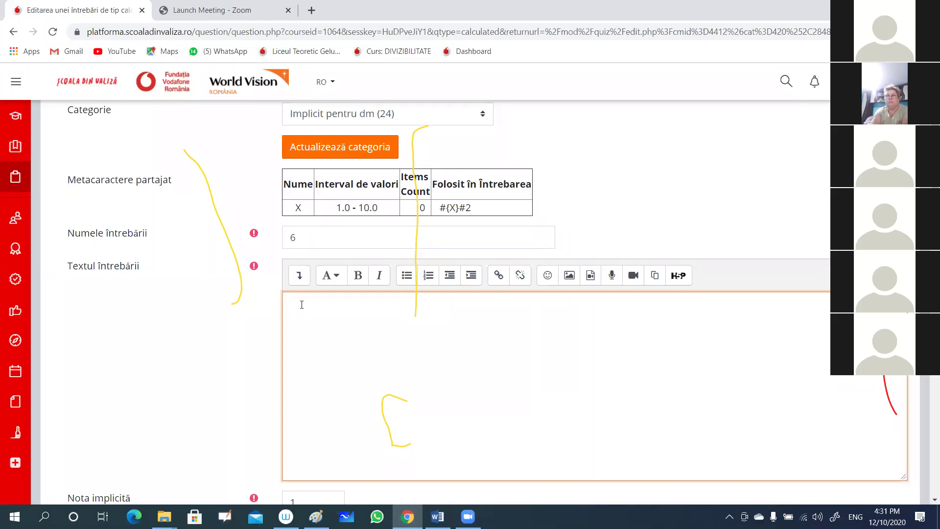
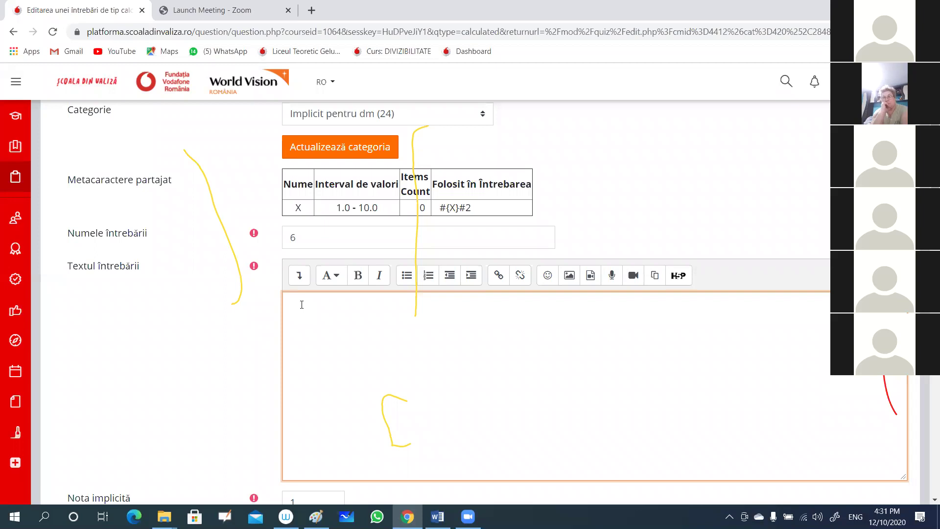
pyautogui.write('Calcula')
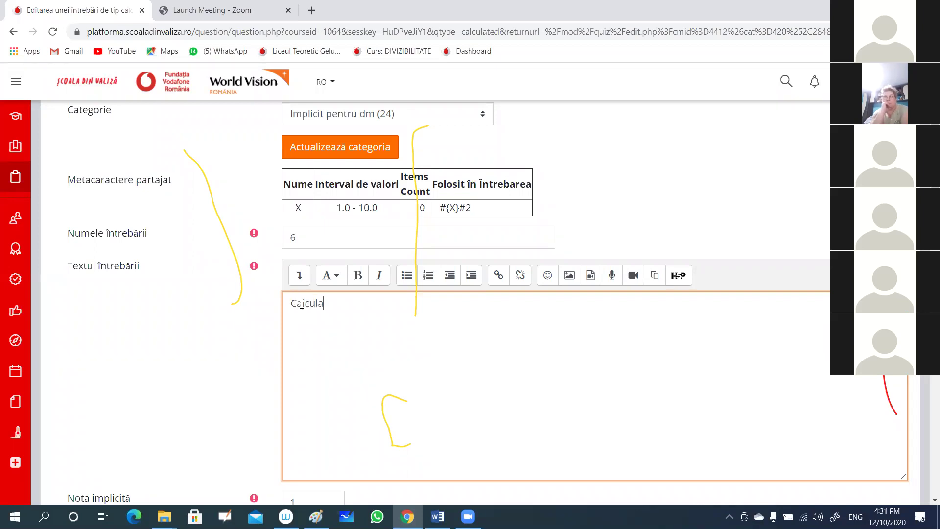
pyautogui.write('ti suplementul ungh')
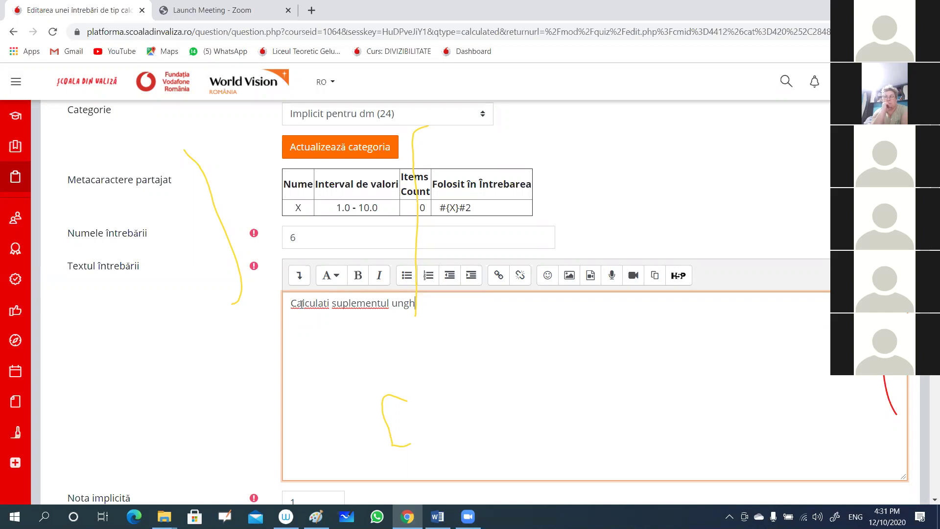
pyautogui.write('iului cu masura de ')
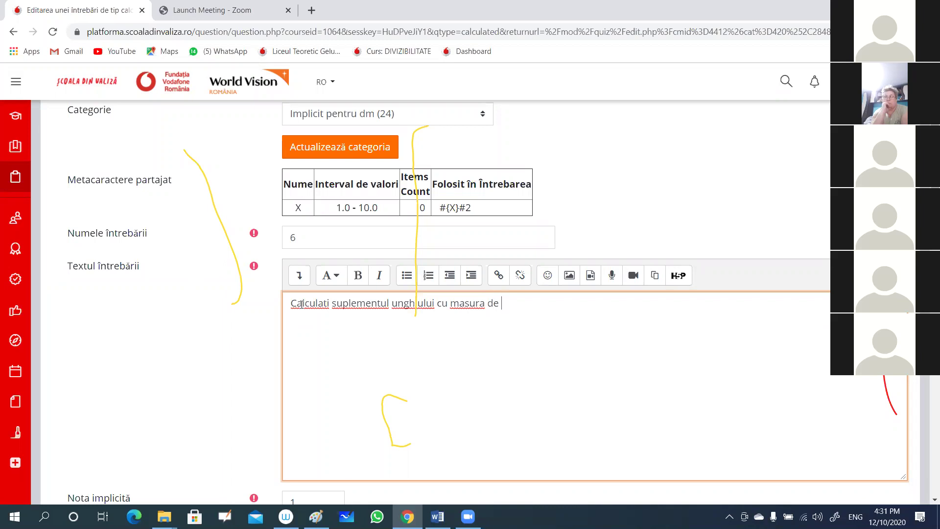
pyautogui.write('{x}')
# Step: Add a superscript 0 after {x} in the question text as the degree sign
pyautogui.click(299, 275)
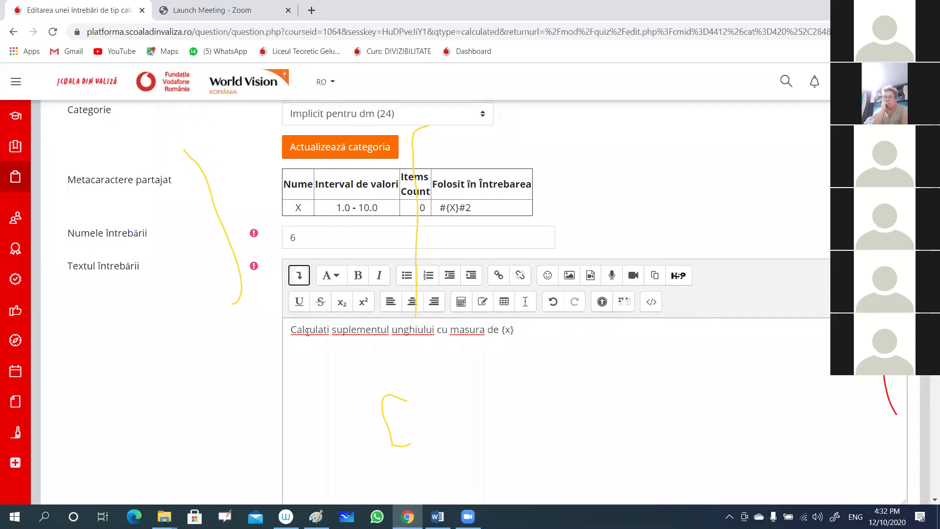
pyautogui.click(379, 344)
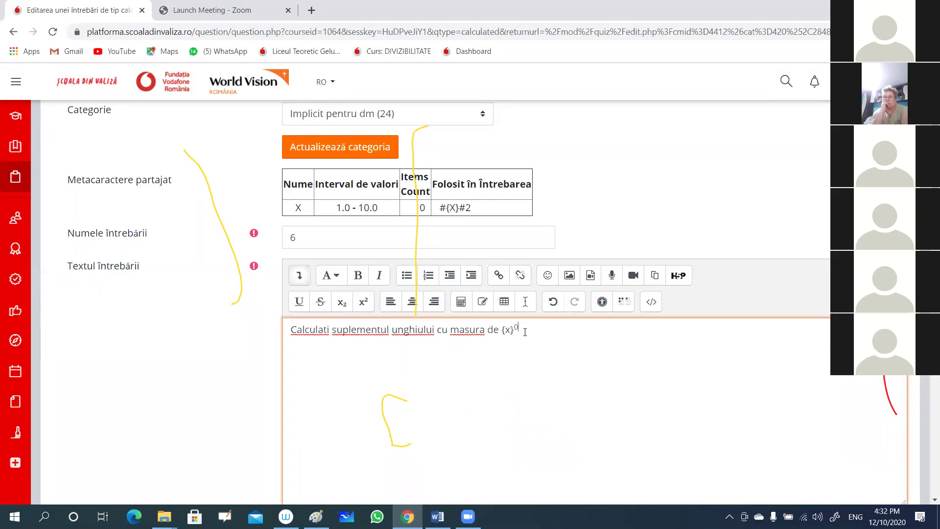
pyautogui.write('0')
# Step: Set the formula for answer 1 of calculated question 6 to 180-{x} with a grade of 100%
pyautogui.scroll(-1, 647, 332)
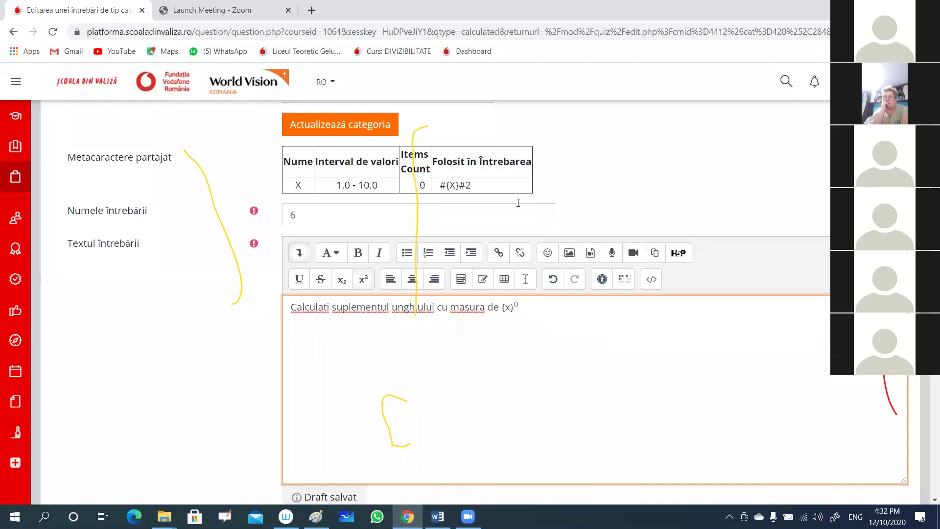
pyautogui.scroll(-2, 518, 203)
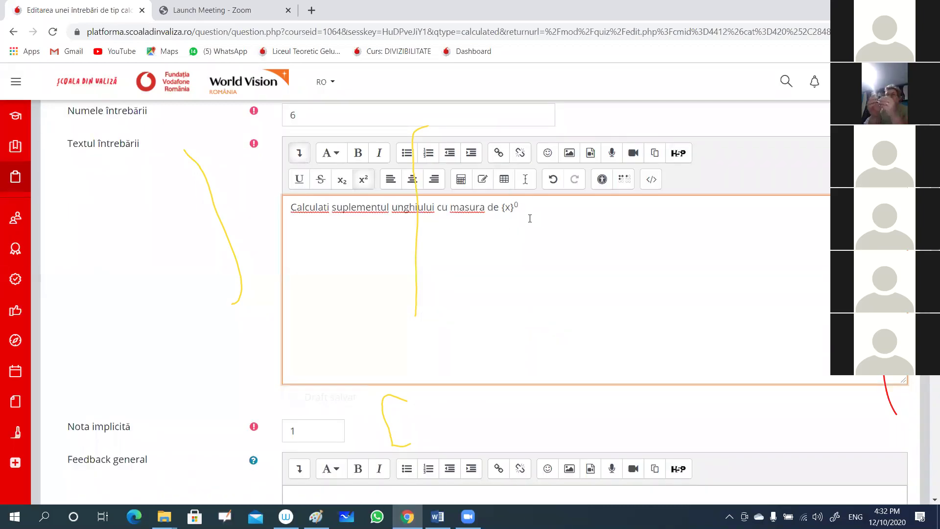
pyautogui.scroll(-6, 584, 258)
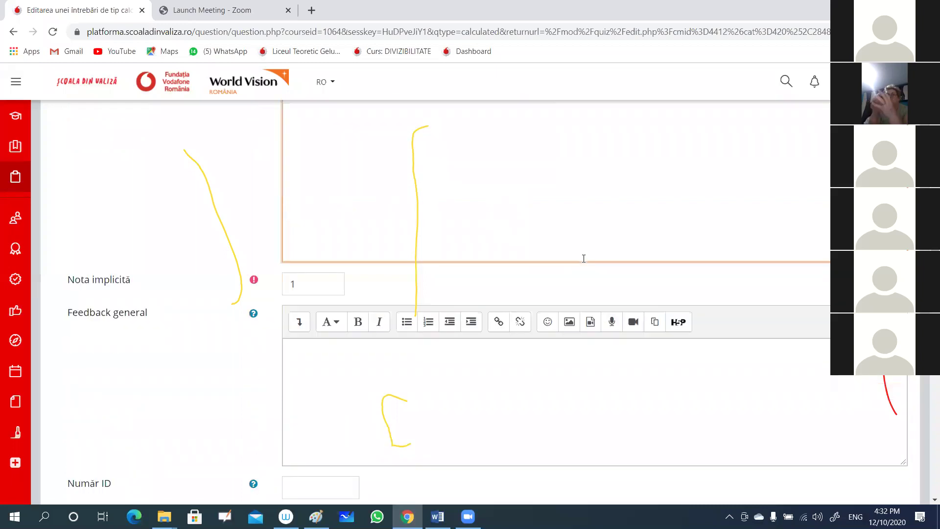
pyautogui.scroll(-1, 424, 301)
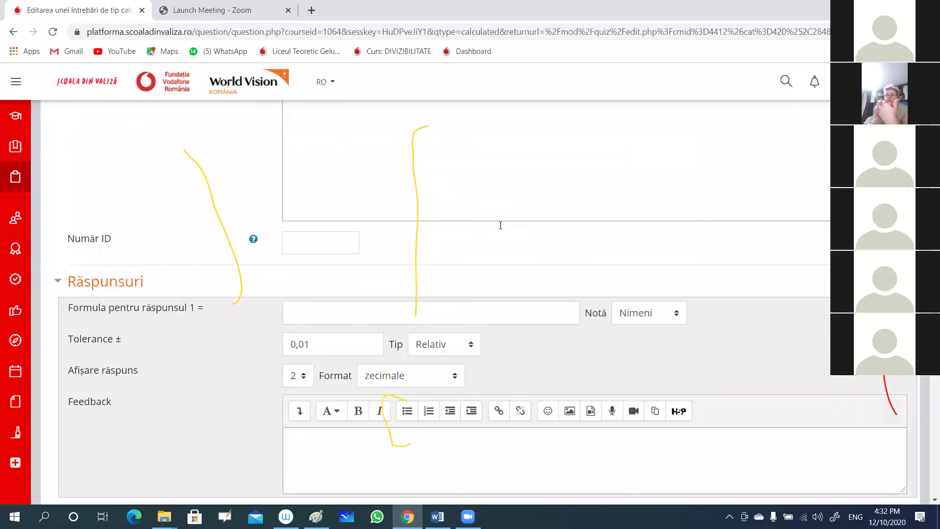
pyautogui.scroll(2, 341, 321)
pyautogui.scroll(-3, 297, 304)
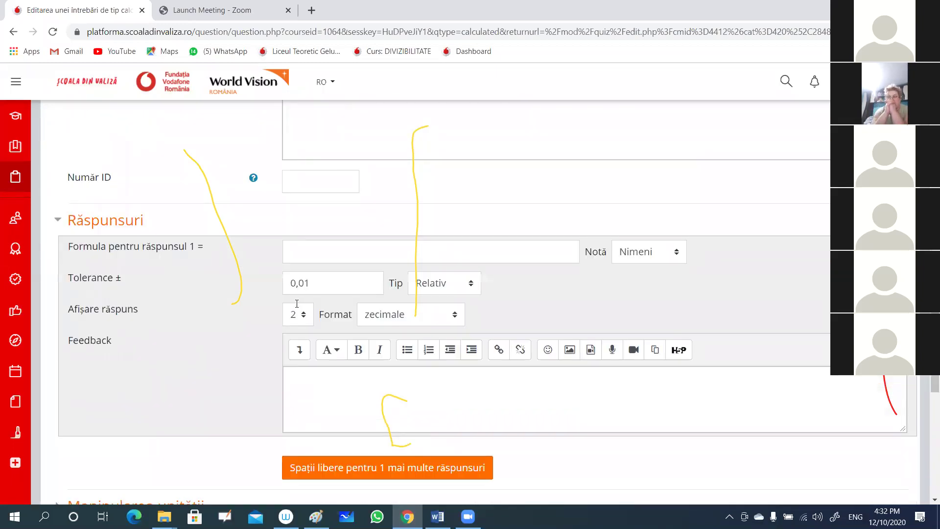
pyautogui.click(300, 251)
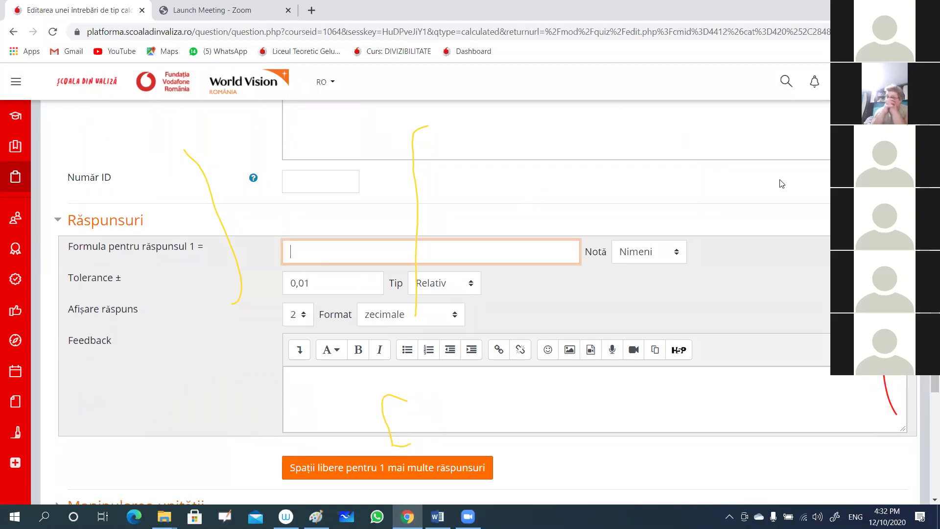
pyautogui.scroll(1, 743, 195)
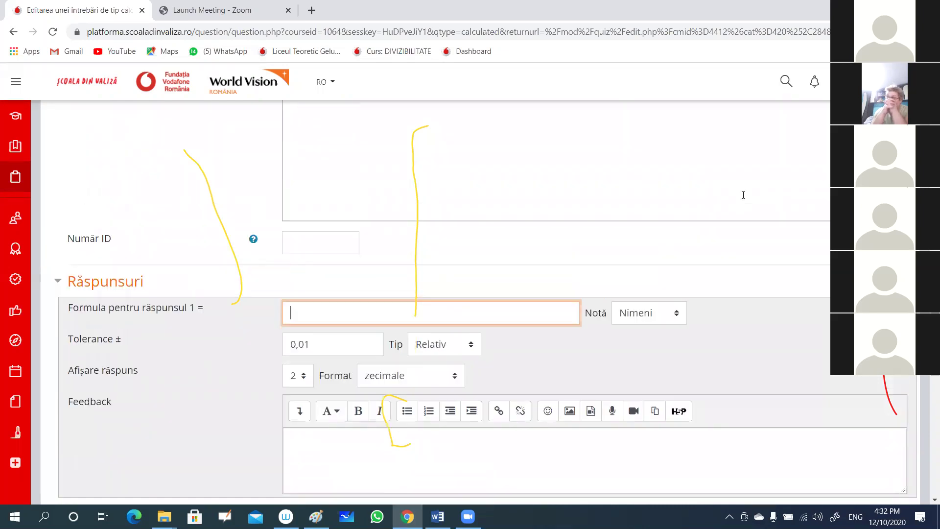
pyautogui.scroll(5, 743, 195)
pyautogui.scroll(-3, 745, 195)
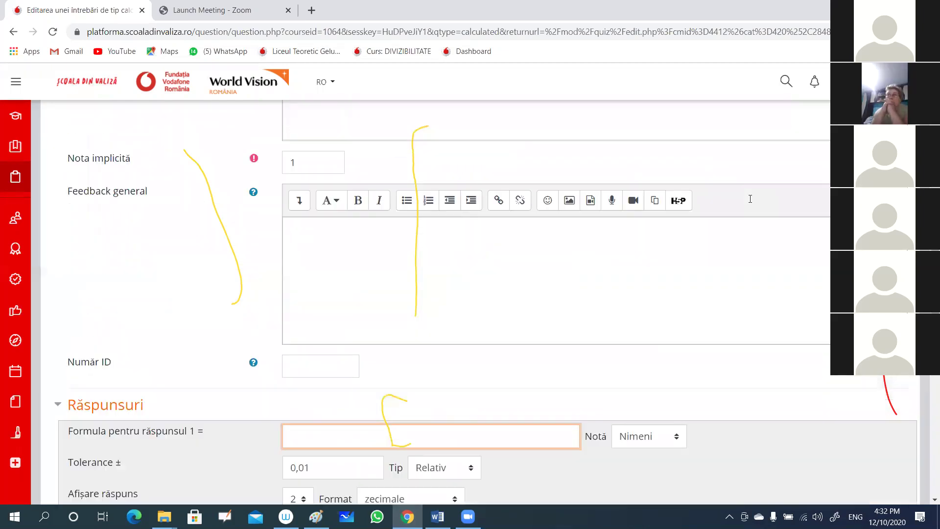
pyautogui.scroll(-3, 750, 199)
pyautogui.write('180')
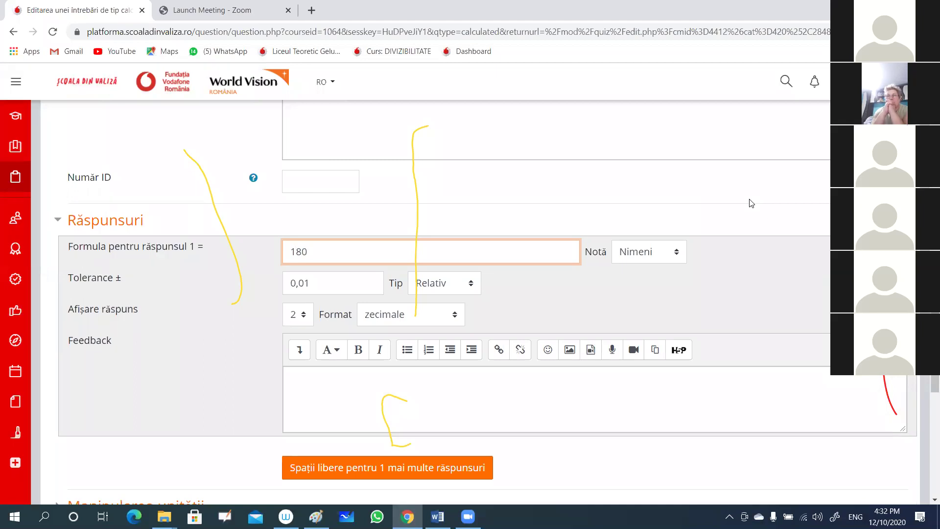
pyautogui.write('-{x}')
pyautogui.click(678, 257)
pyautogui.click(636, 283)
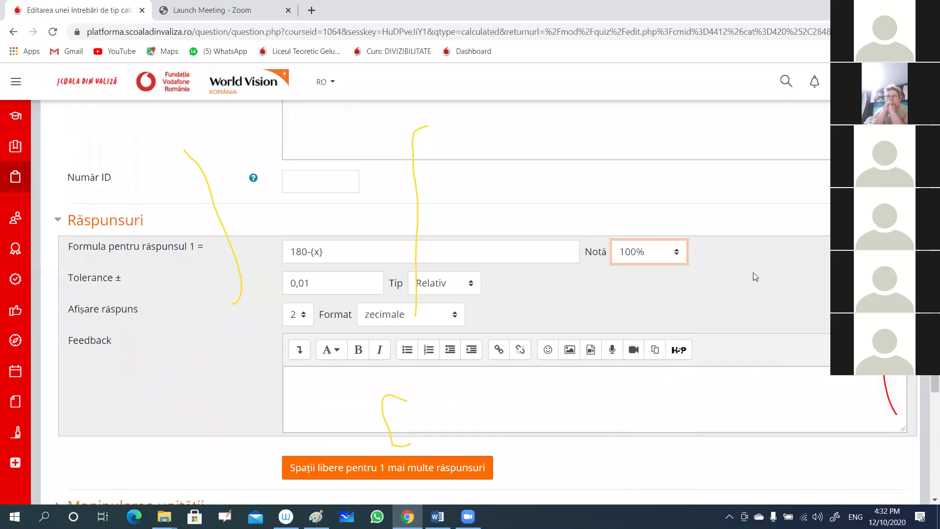
# Step: Save the calculated question and continue to its wildcard data set properties
pyautogui.scroll(-3, 787, 286)
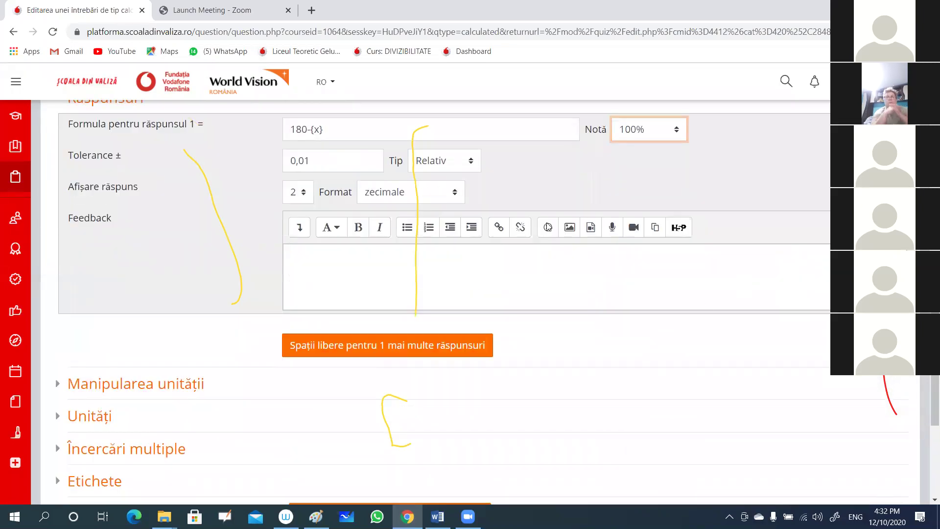
pyautogui.scroll(-5, 622, 266)
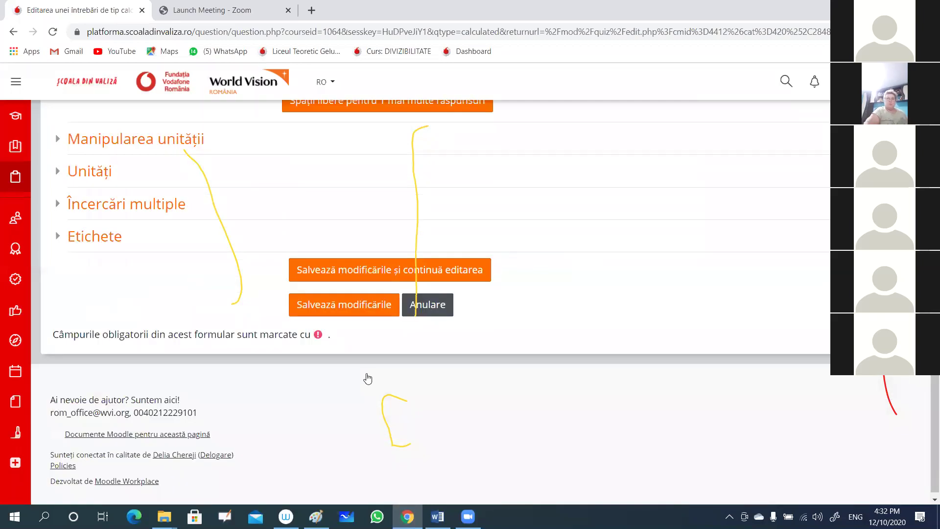
pyautogui.scroll(4, 495, 229)
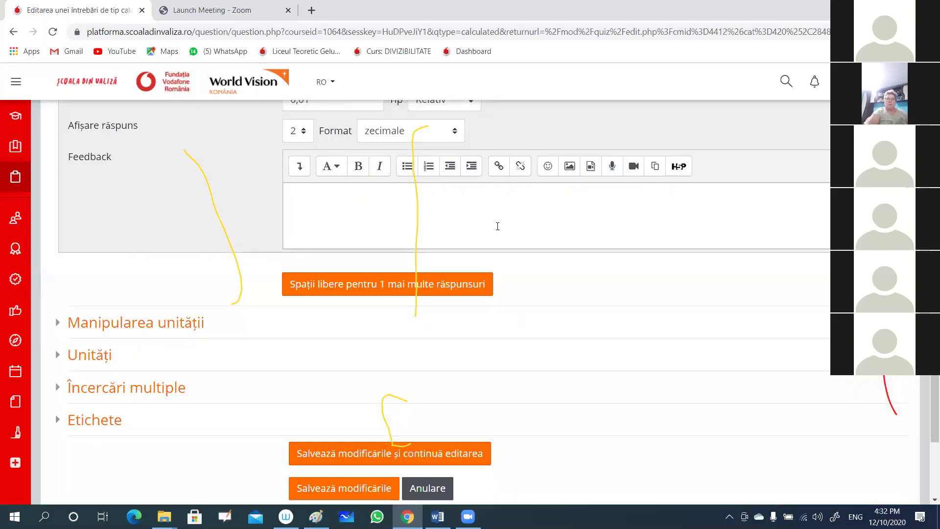
pyautogui.scroll(-4, 497, 226)
pyautogui.click(341, 304)
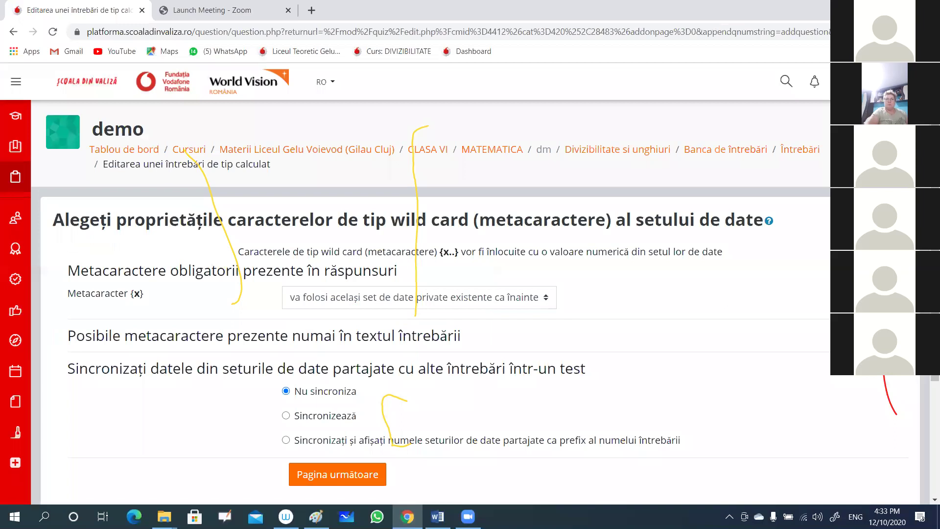
# Step: Accept the existing private data set for wildcard {x} without synchronisation and continue to editing the data set
pyautogui.scroll(-2, 124, 148)
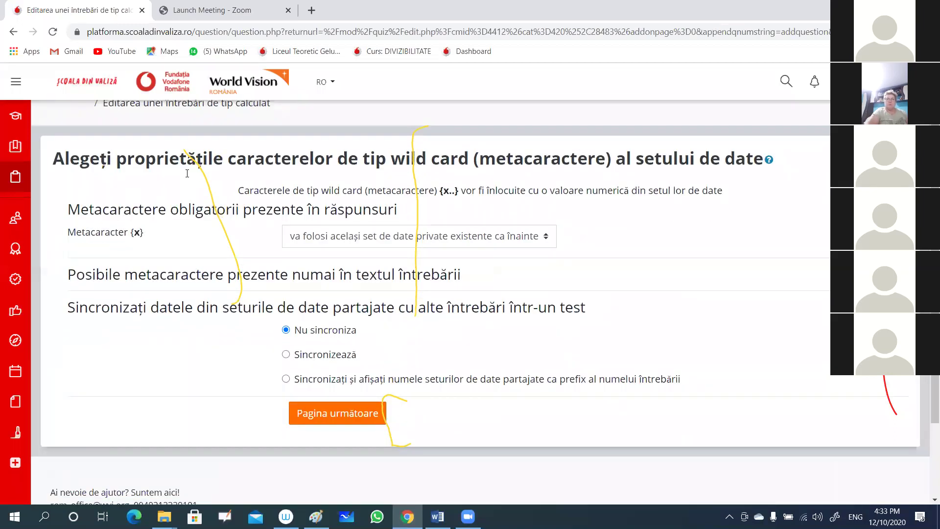
pyautogui.scroll(-3, 733, 231)
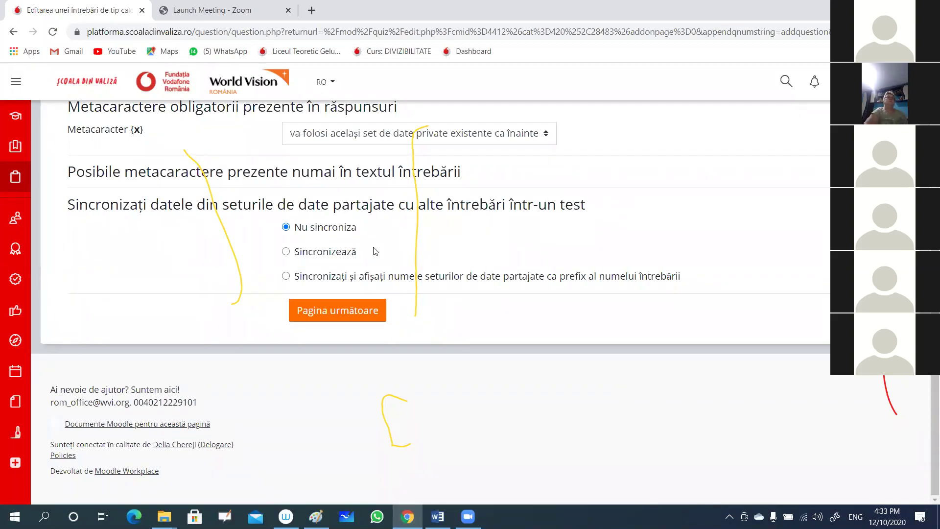
pyautogui.click(357, 313)
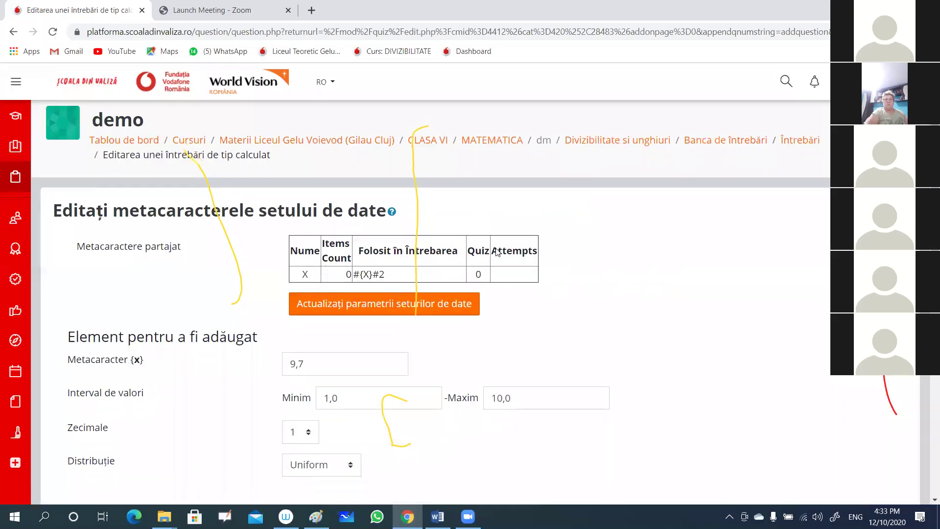
# Step: Set the value range of wildcard {x} to minimum 10 and maximum 180, with 2 decimals
pyautogui.scroll(-3, 495, 248)
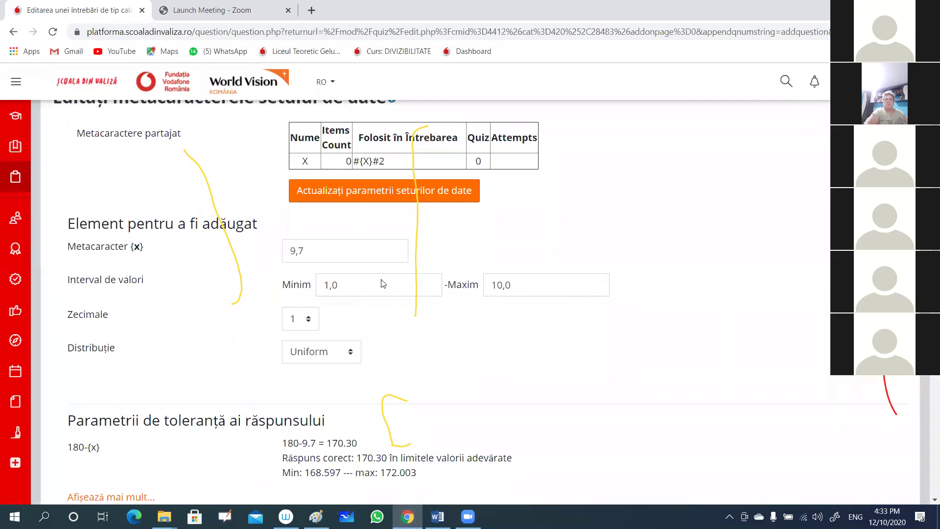
pyautogui.click(354, 283)
pyautogui.press('BackSpace')
pyautogui.press('BackSpace')
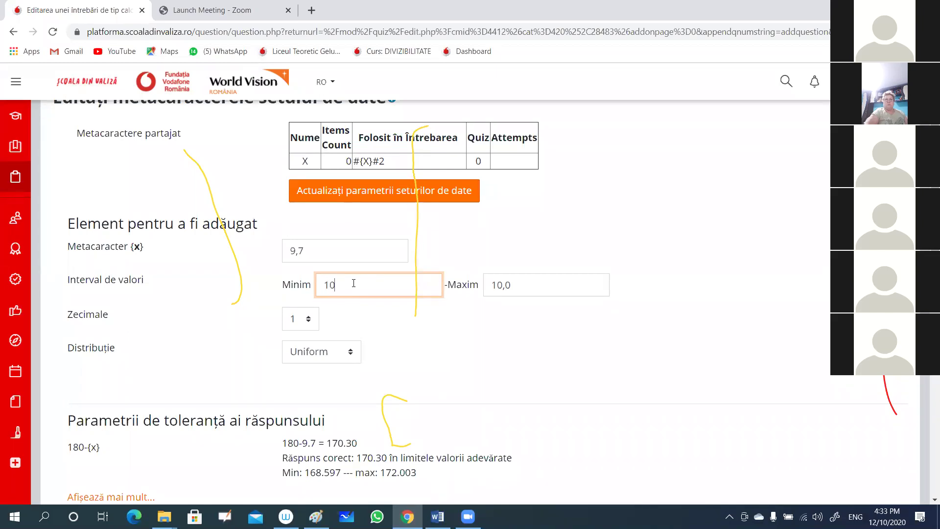
pyautogui.click(527, 283)
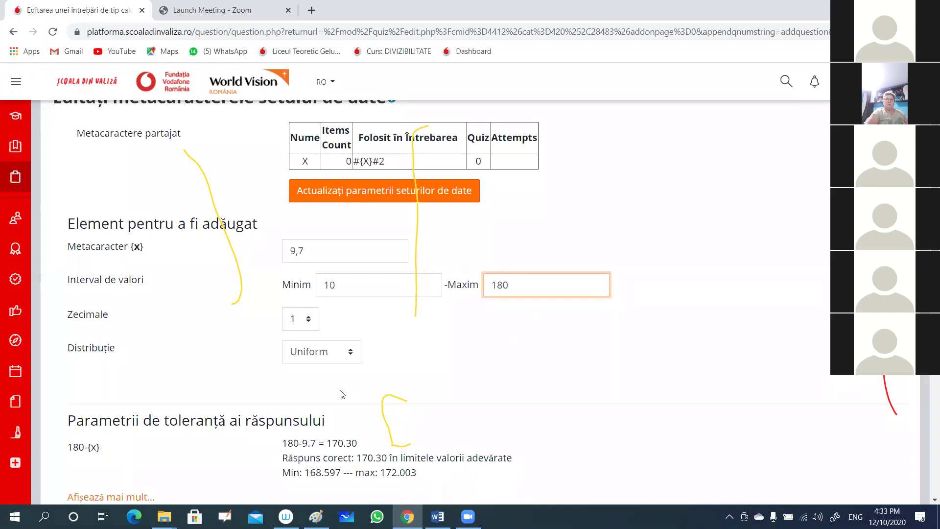
pyautogui.scroll(-1, 500, 246)
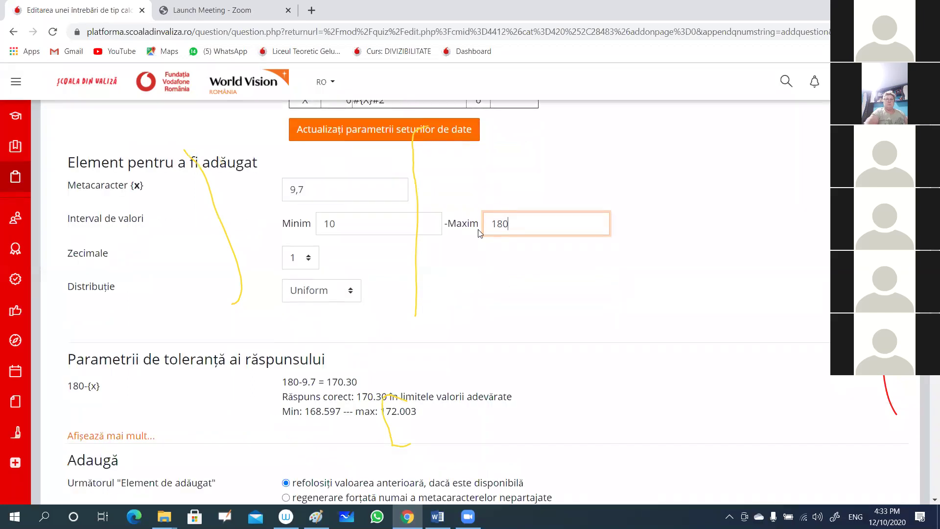
pyautogui.click(309, 259)
pyautogui.click(308, 297)
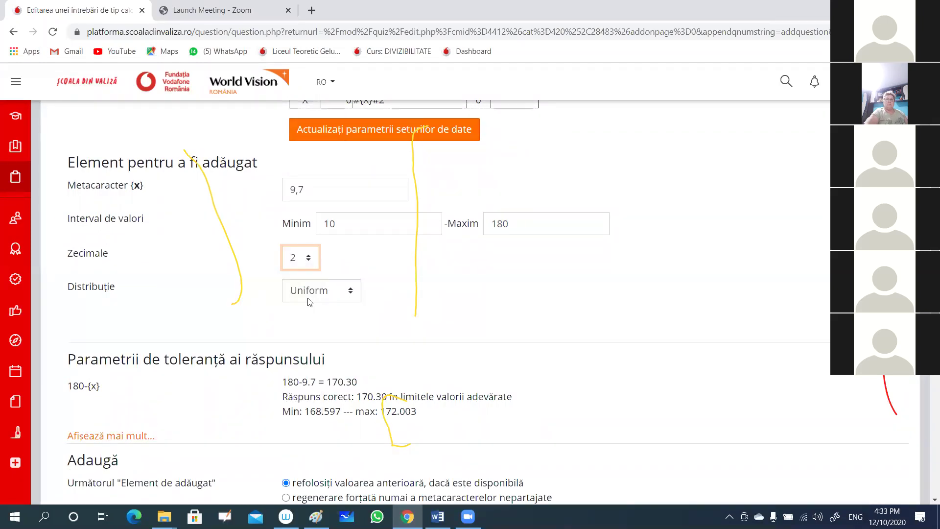
# Step: Choose forced regeneration of all wildcards for the next item to add
pyautogui.scroll(-1, 553, 191)
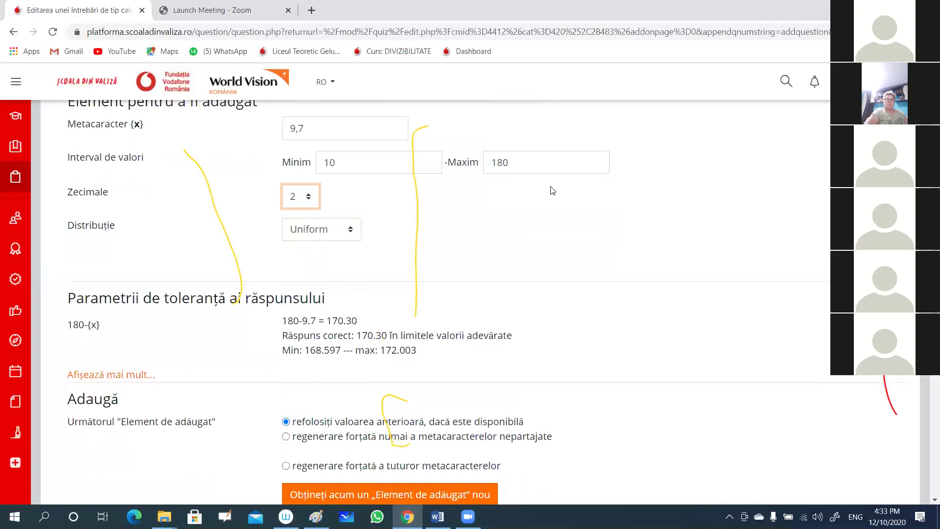
pyautogui.scroll(-3, 553, 191)
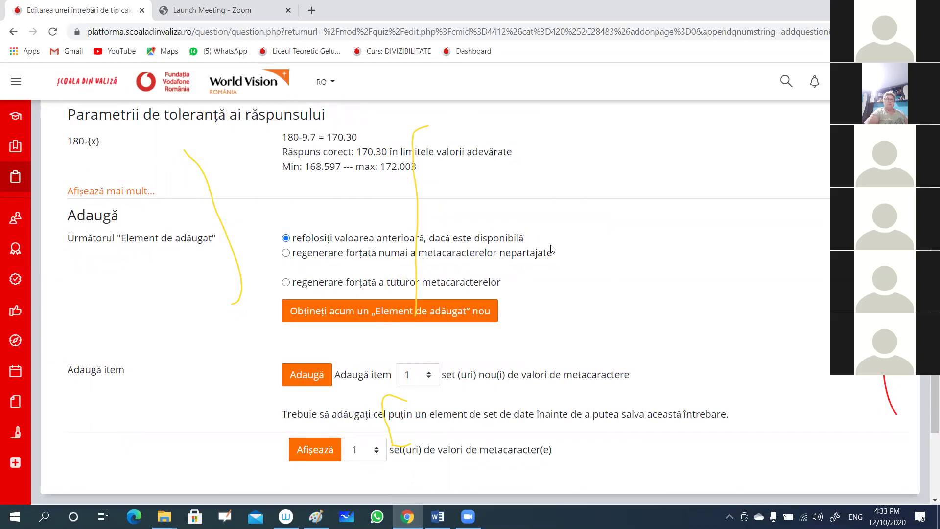
pyautogui.click(287, 283)
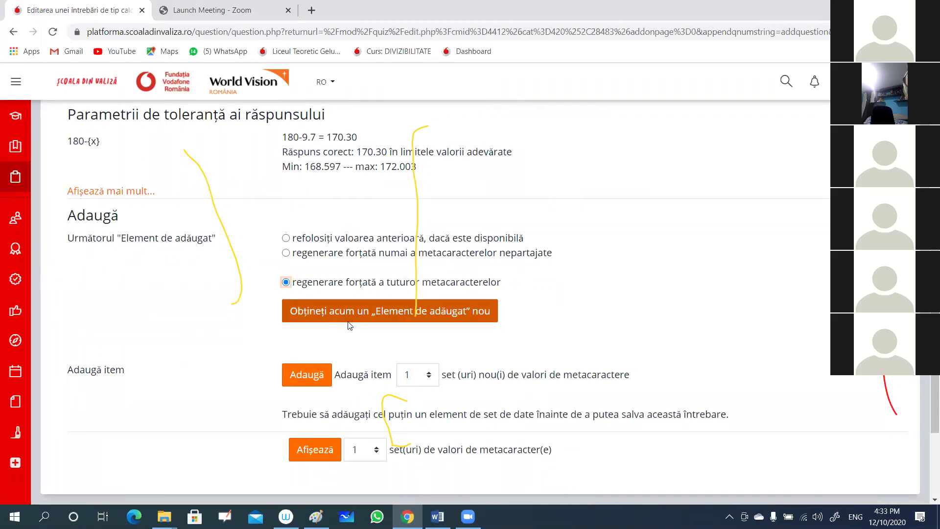
# Step: Add 20 new sets of wildcard values and save the calculated question into the test
pyautogui.scroll(-1, 343, 313)
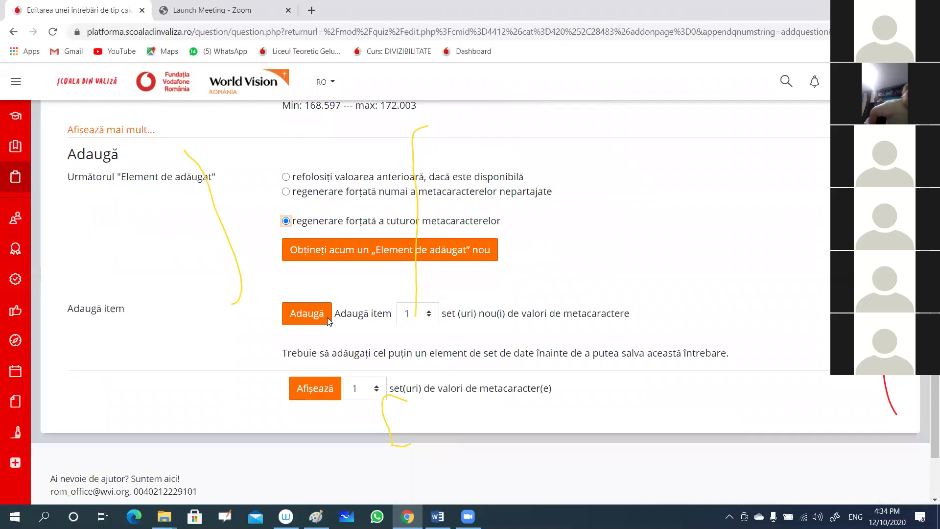
pyautogui.click(429, 317)
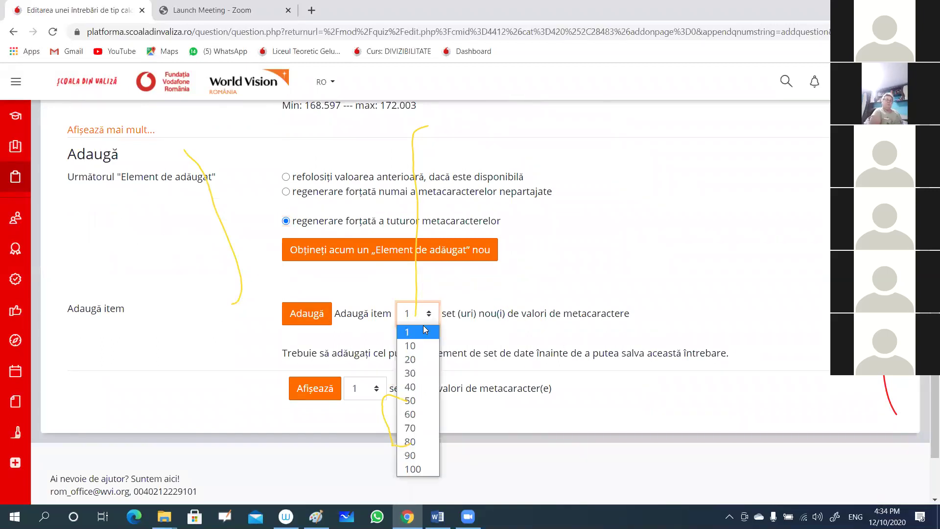
pyautogui.click(409, 360)
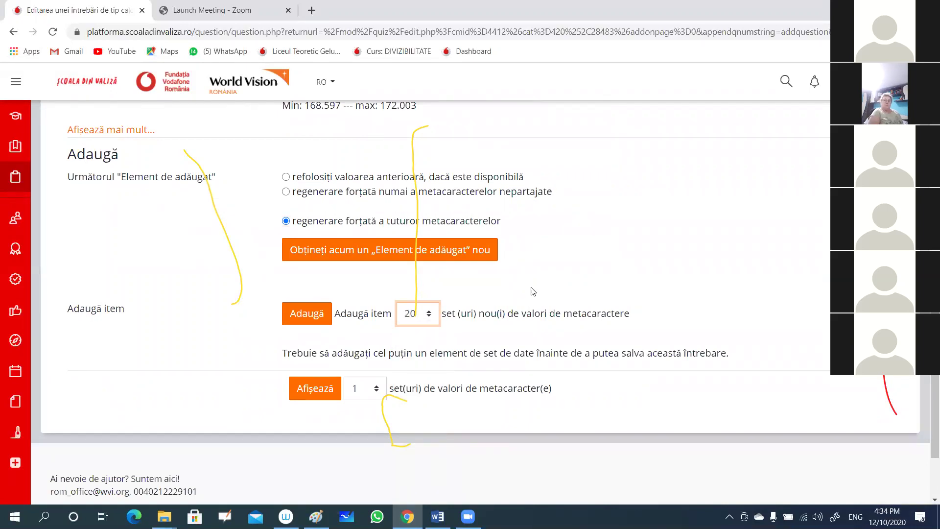
pyautogui.scroll(-1, 552, 278)
pyautogui.scroll(-1, 553, 277)
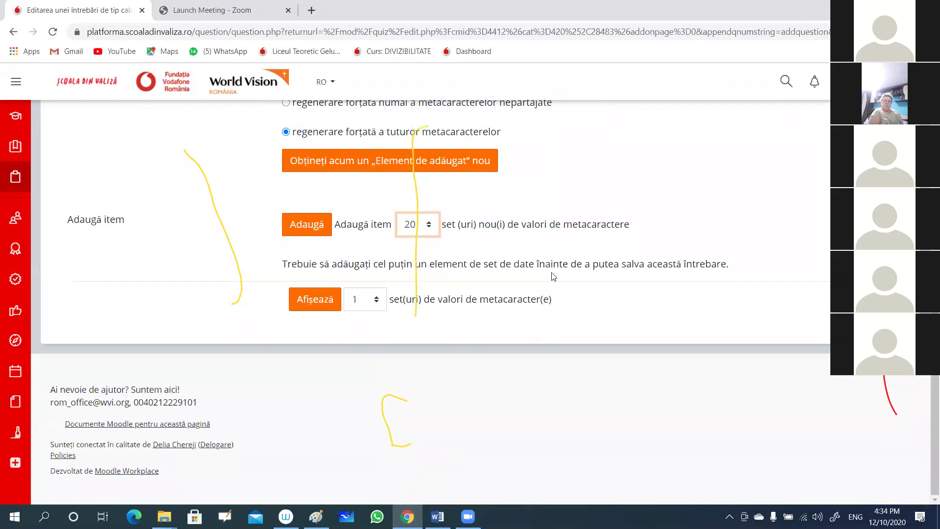
pyautogui.click(306, 237)
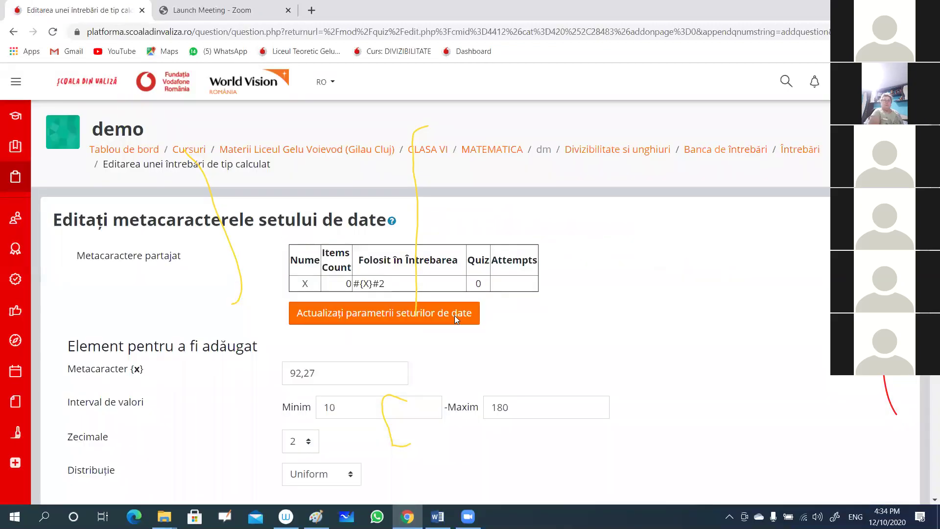
pyautogui.scroll(-10, 454, 315)
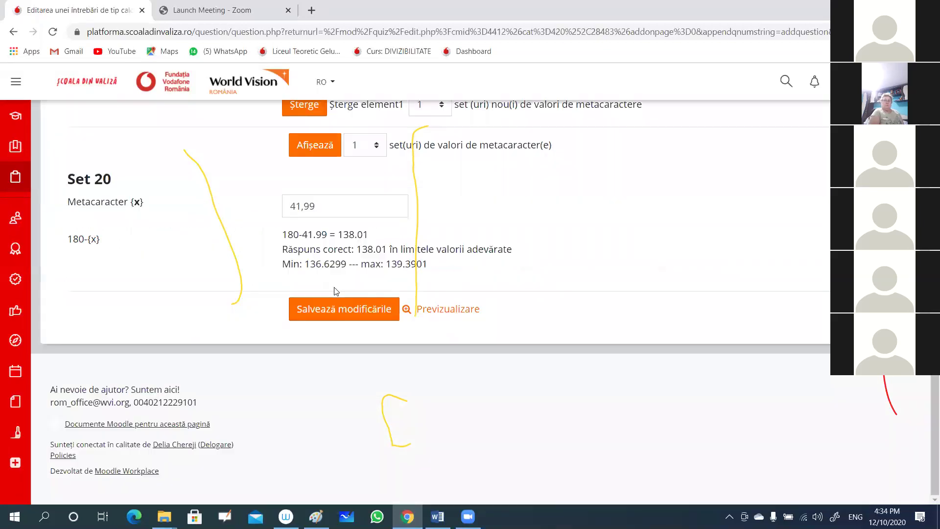
pyautogui.click(342, 314)
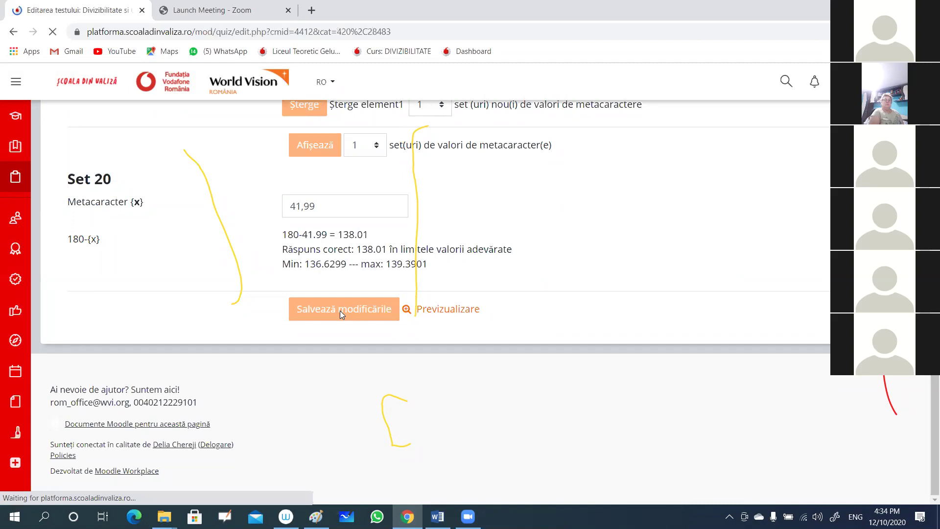
# Step: Preview question 6 about the supplement of an angle, check its answer field, and close the preview
pyautogui.scroll(-5, 516, 262)
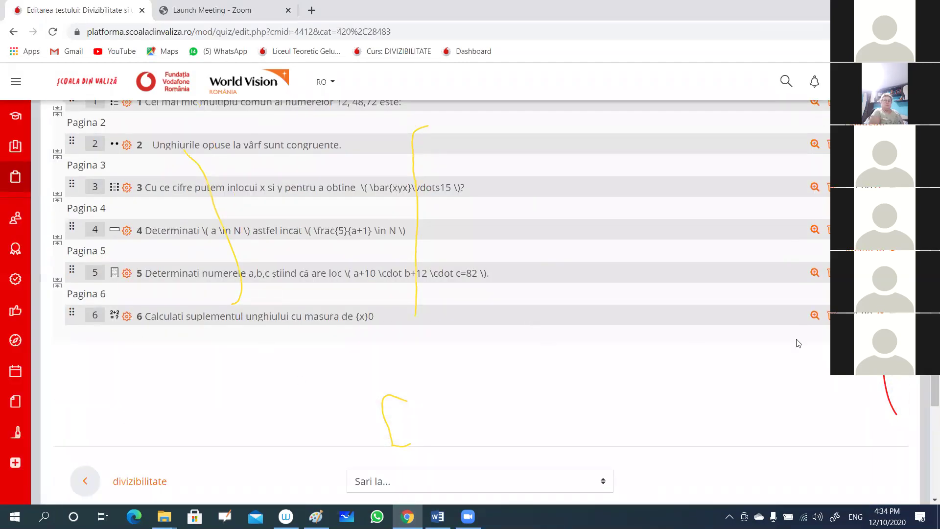
pyautogui.click(815, 316)
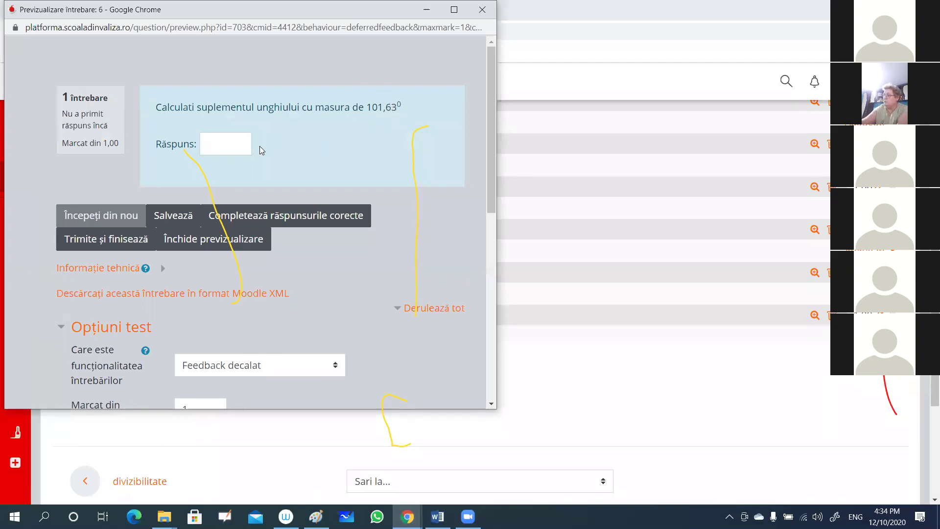
pyautogui.click(221, 144)
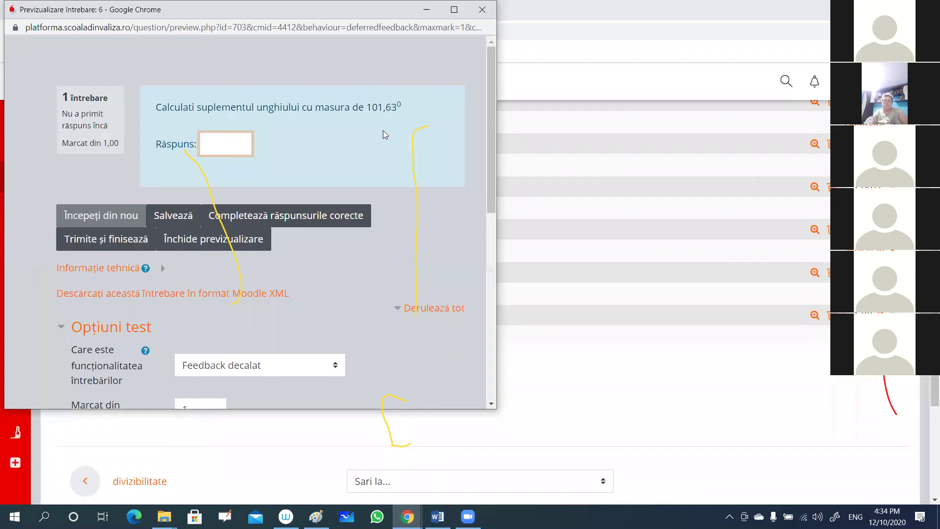
pyautogui.click(485, 8)
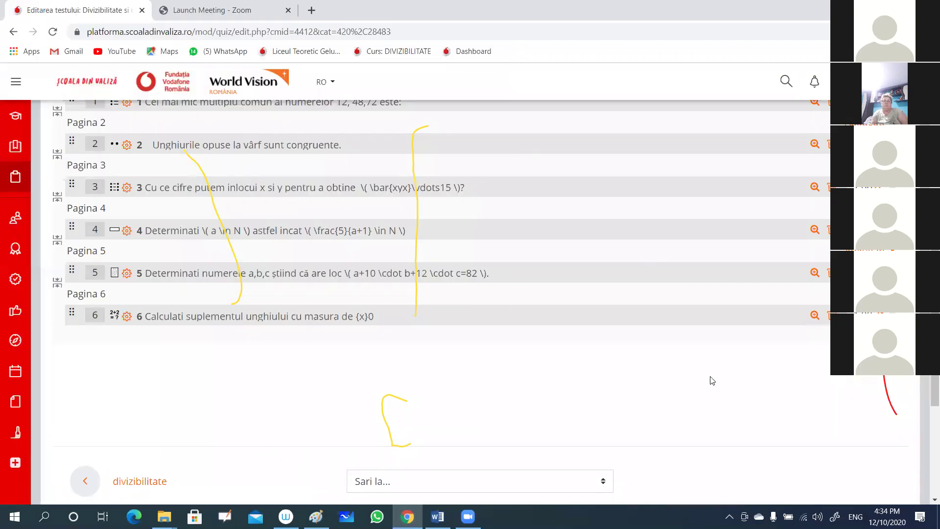
# Step: Review the test's question list, return to the demo course, and open Divizibilitate si unghiuri from the TESTE section
pyautogui.scroll(5, 710, 376)
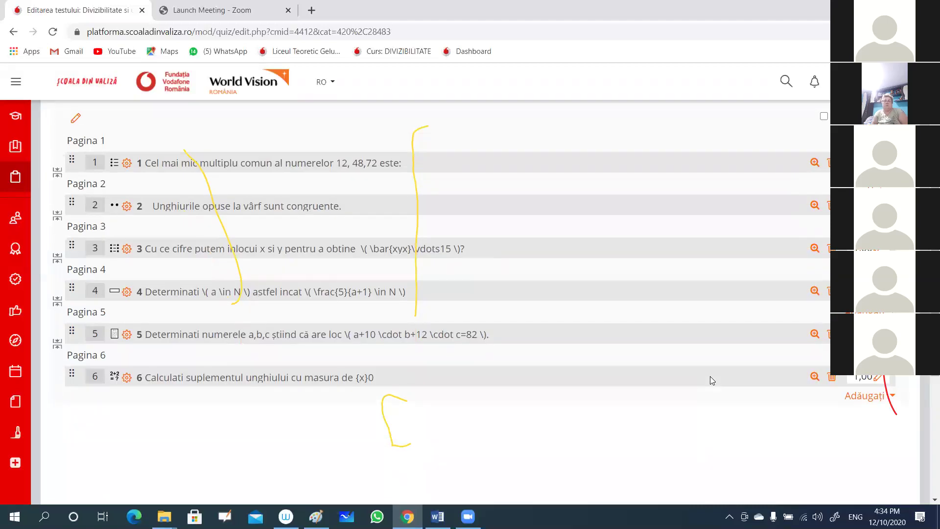
pyautogui.scroll(1, 695, 323)
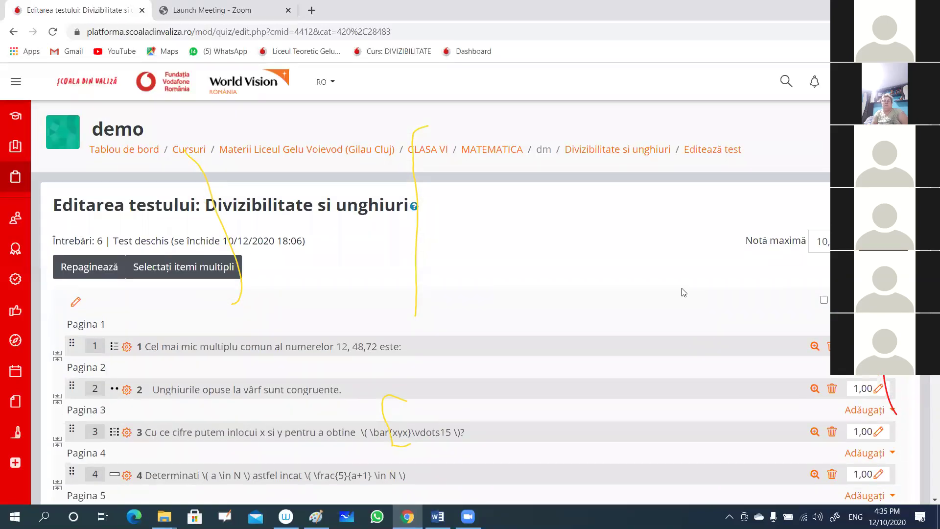
pyautogui.scroll(-4, 685, 296)
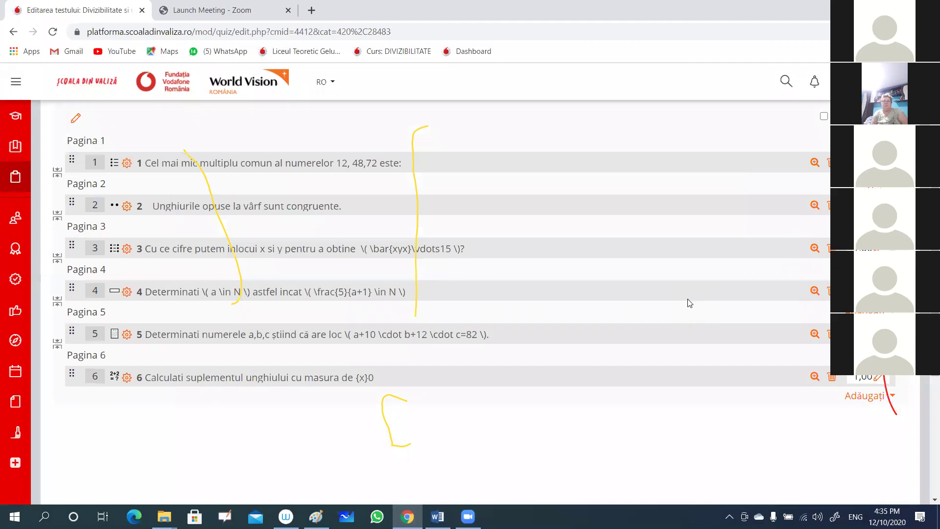
pyautogui.scroll(-2, 671, 318)
pyautogui.scroll(4, 645, 324)
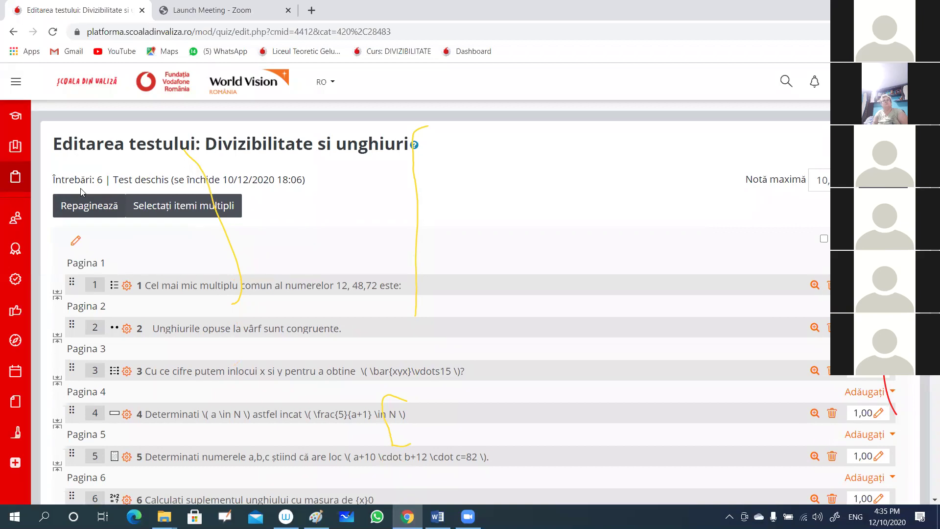
pyautogui.scroll(2, 235, 152)
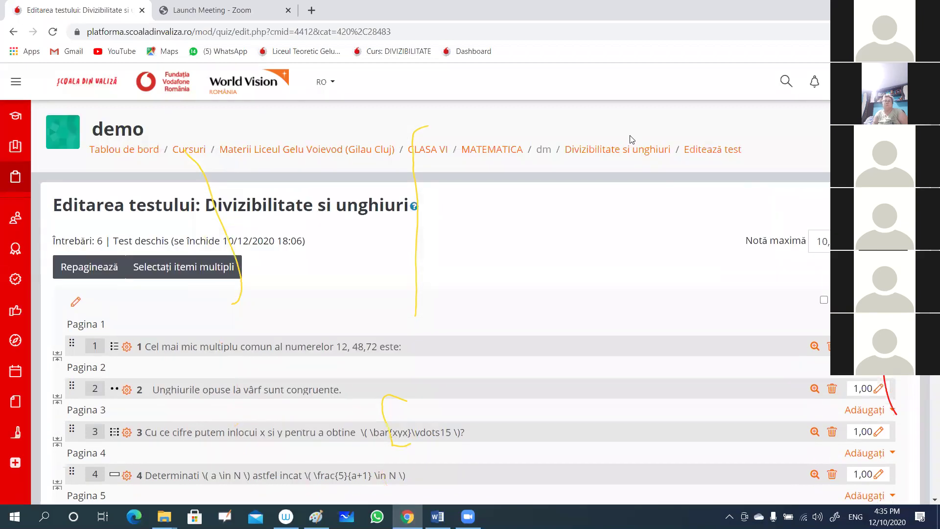
pyautogui.click(544, 150)
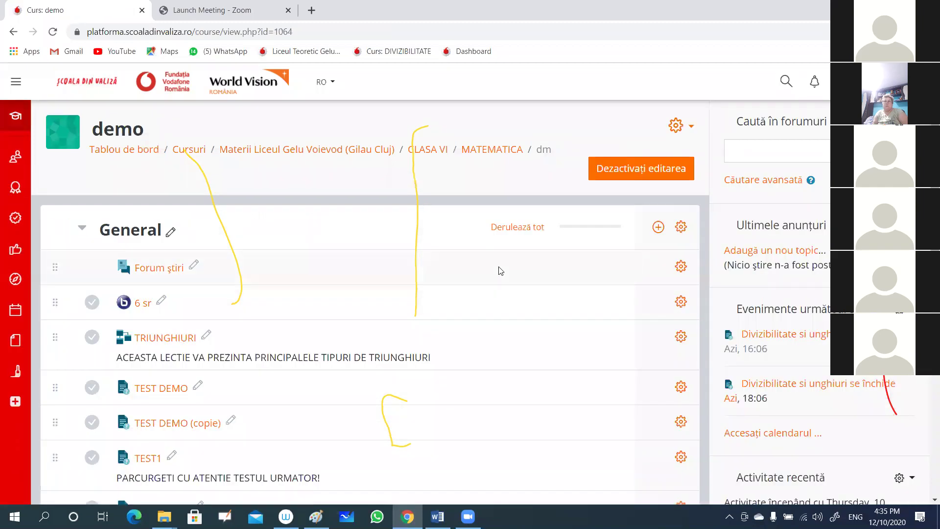
pyautogui.scroll(-3, 499, 265)
pyautogui.scroll(-1, 404, 341)
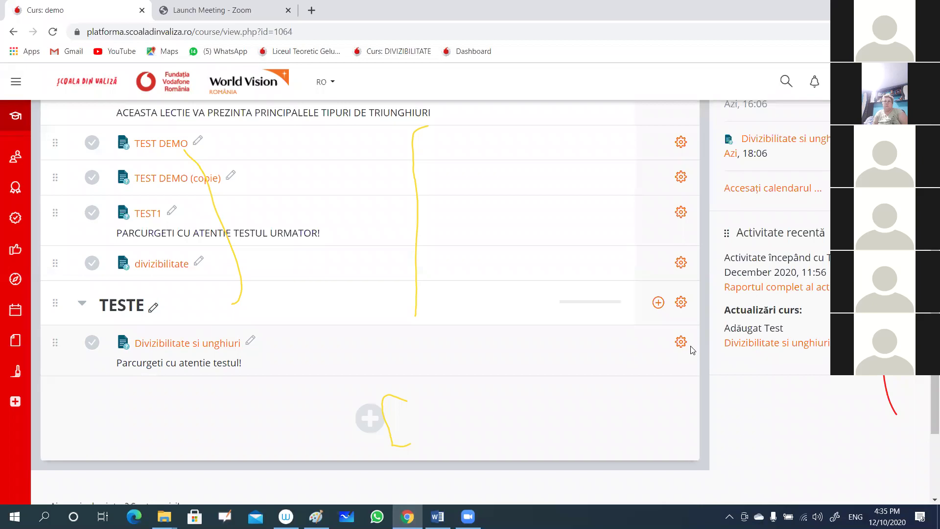
pyautogui.click(188, 345)
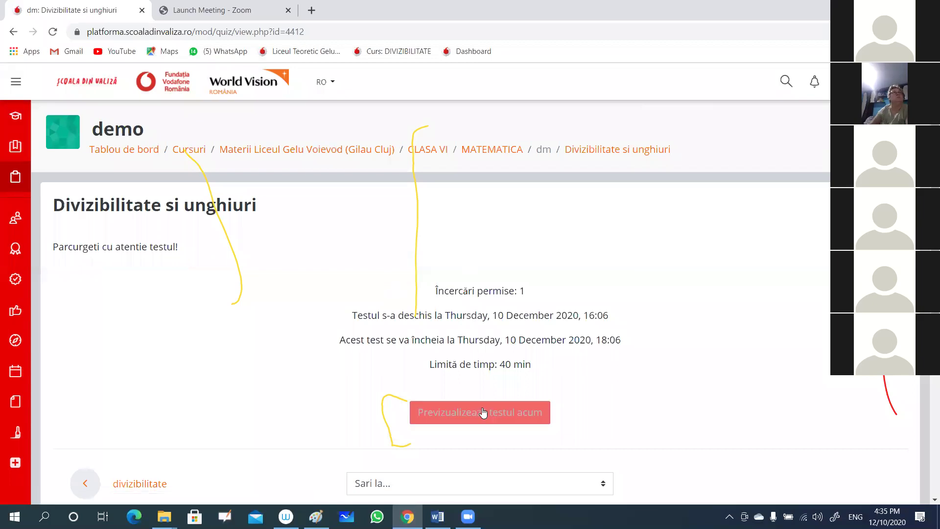
# Step: Start a timed preview attempt of the test and page through its first questions up to question 3
pyautogui.click(484, 414)
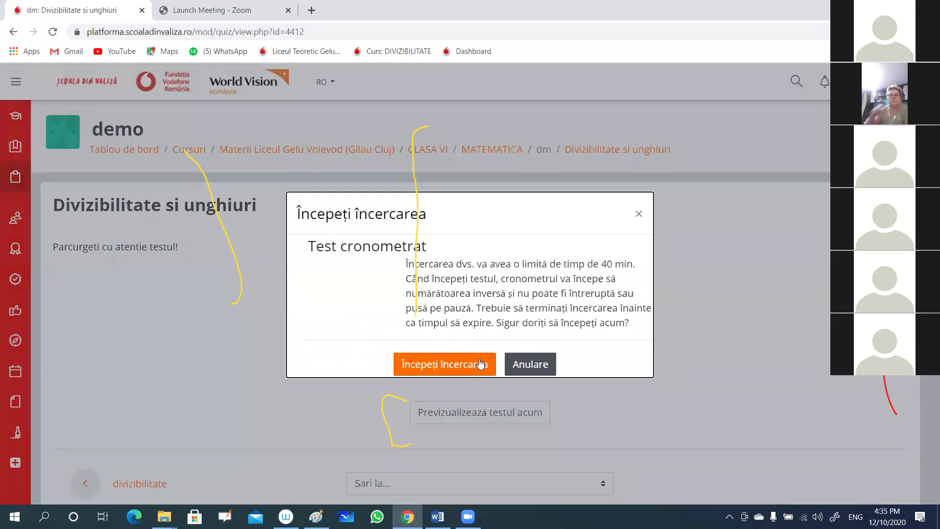
pyautogui.click(475, 363)
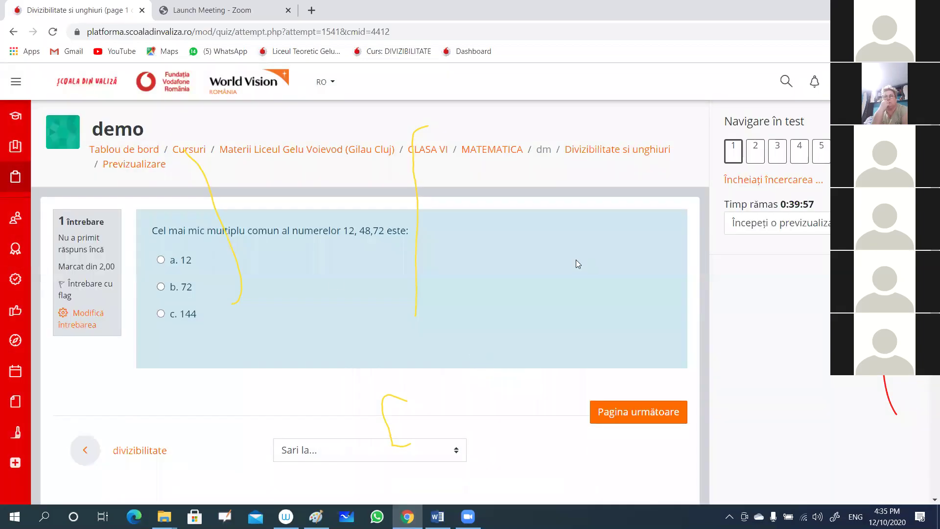
pyautogui.click(643, 415)
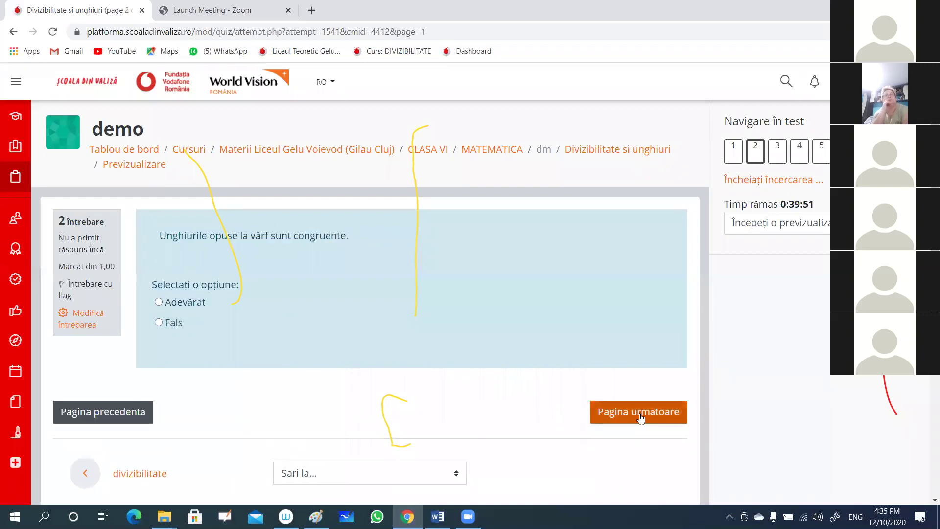
pyautogui.click(641, 415)
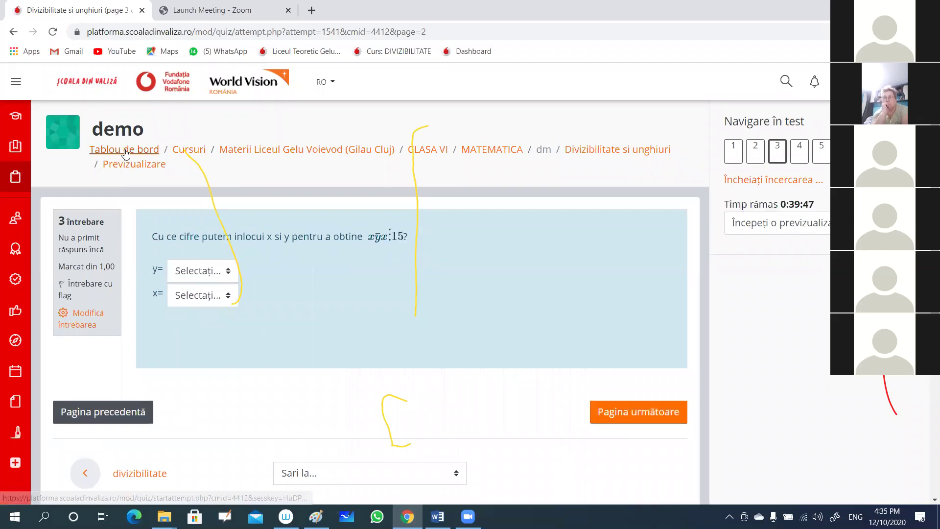
# Step: Leave the preview for the dashboard and open the course Limite de functii-cls XI
pyautogui.click(125, 152)
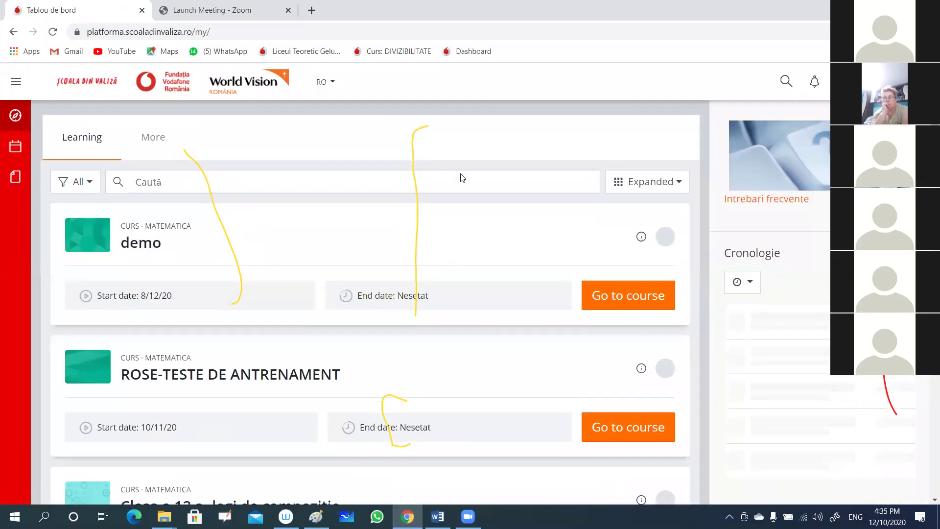
pyautogui.scroll(-5, 463, 177)
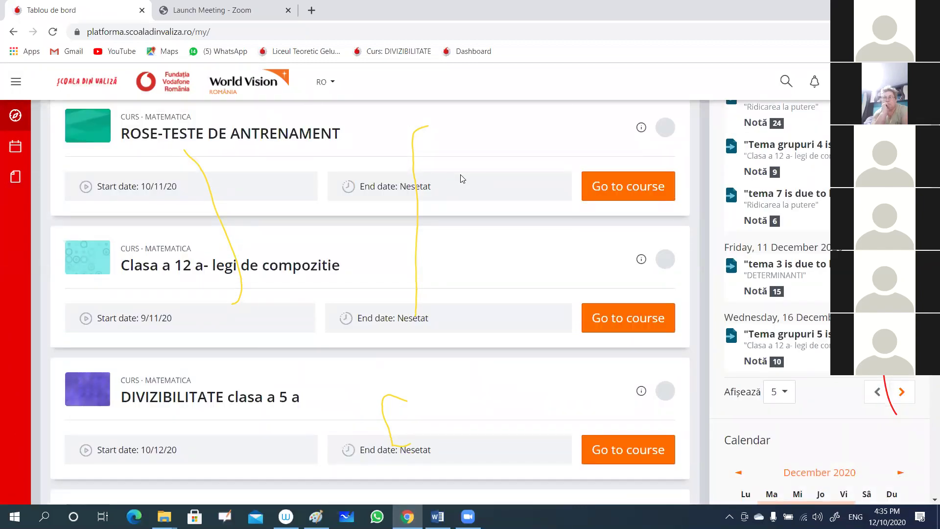
pyautogui.scroll(-1, 462, 177)
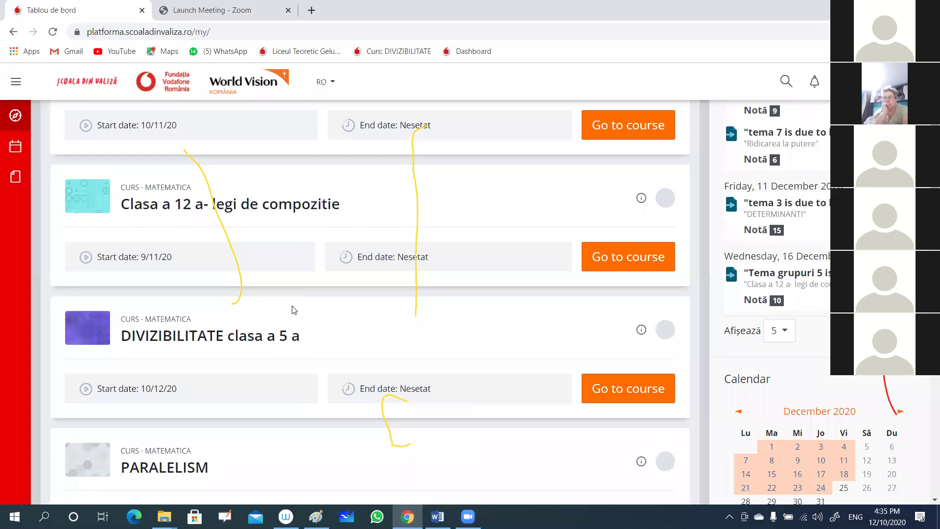
pyautogui.scroll(-7, 292, 305)
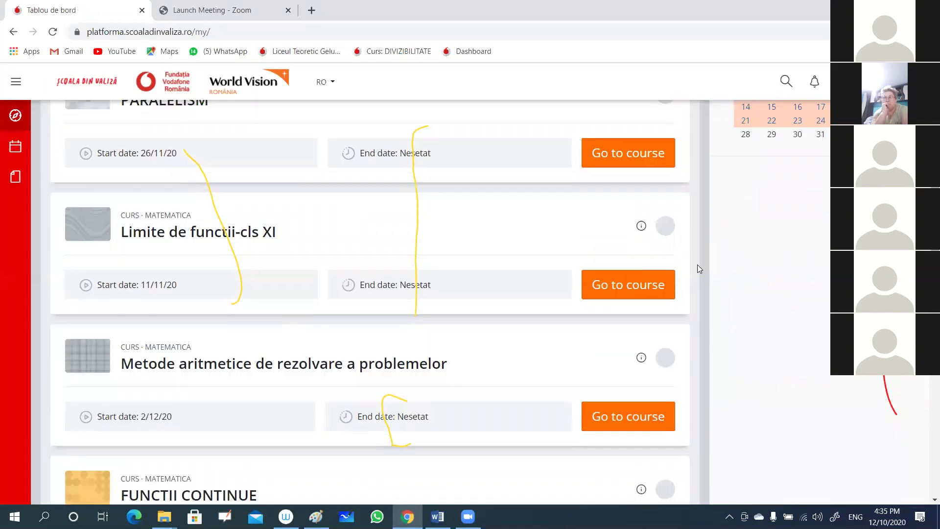
pyautogui.click(661, 291)
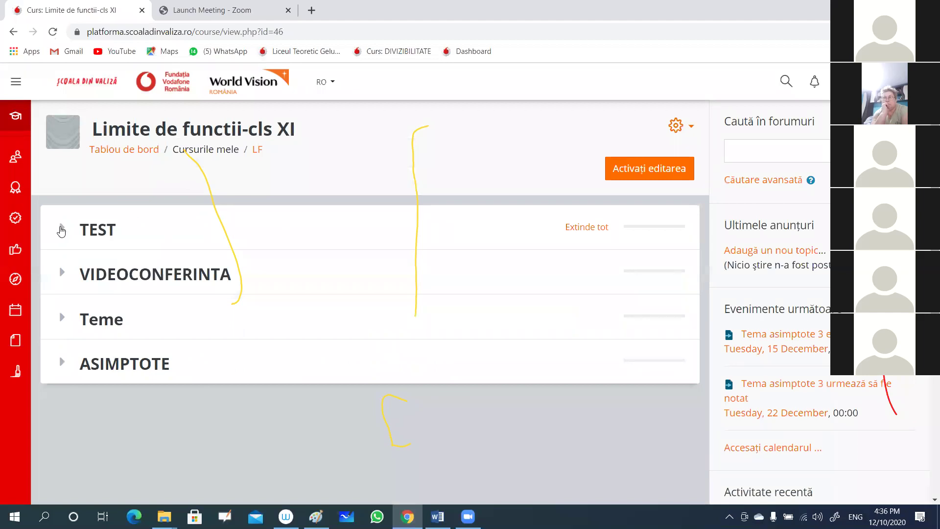
# Step: Expand the TEST section, open TEST-LIMITE DE FUNCTII, and display the report of its attempts
pyautogui.click(62, 230)
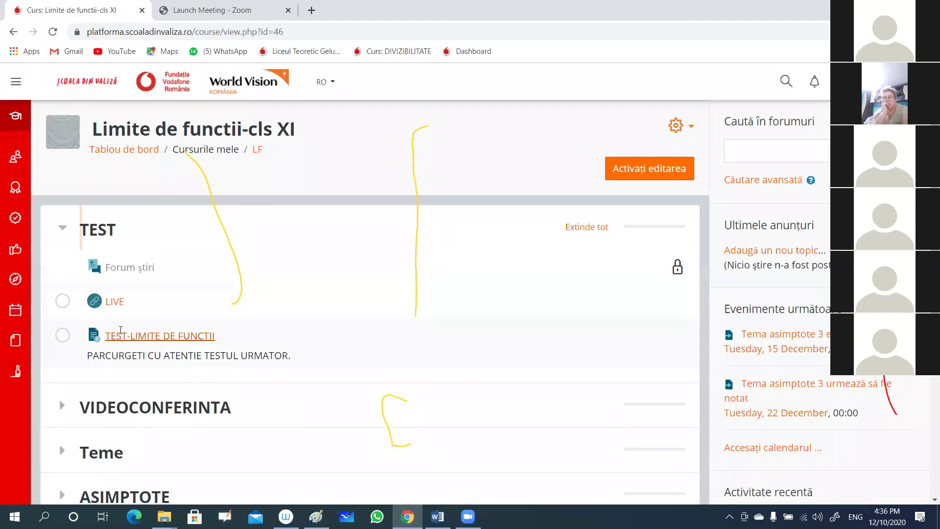
pyautogui.click(150, 336)
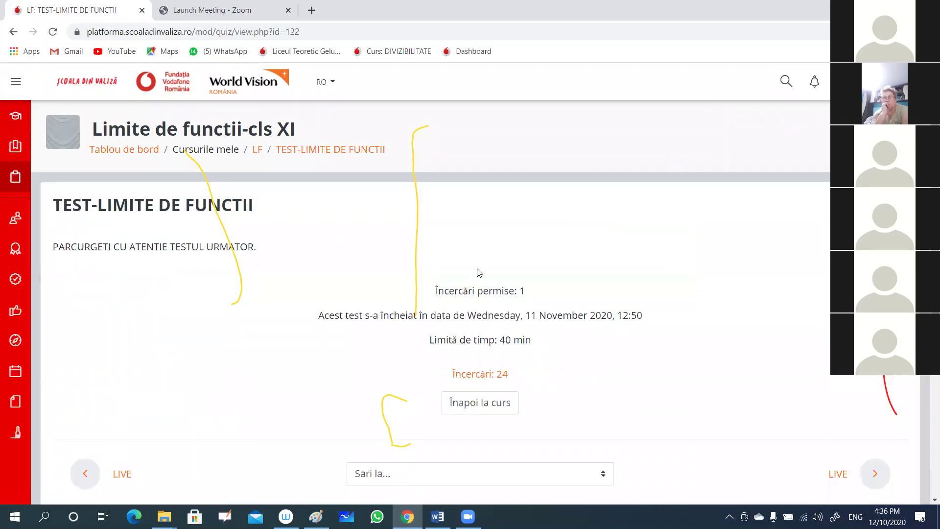
pyautogui.click(480, 380)
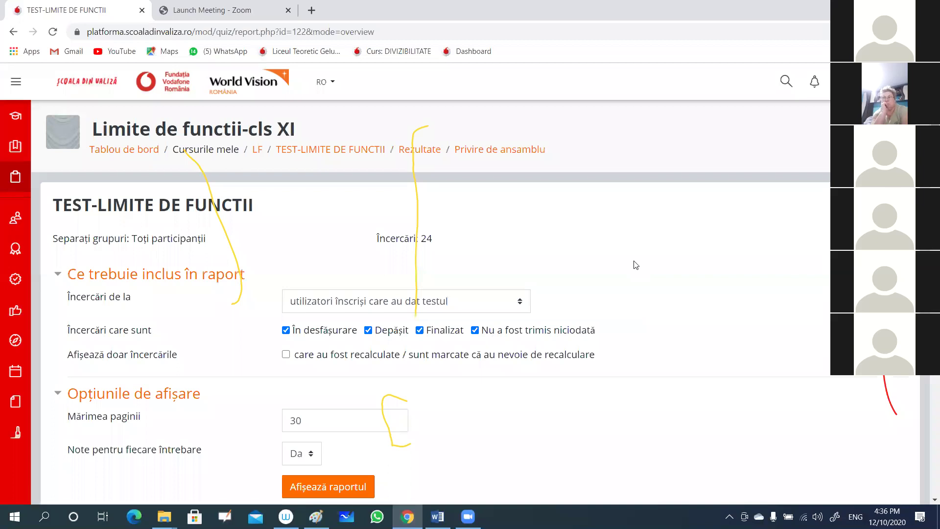
# Step: Examine the students' grades per question in the results table and open the first student's attempt for review at question 1
pyautogui.scroll(-10, 635, 265)
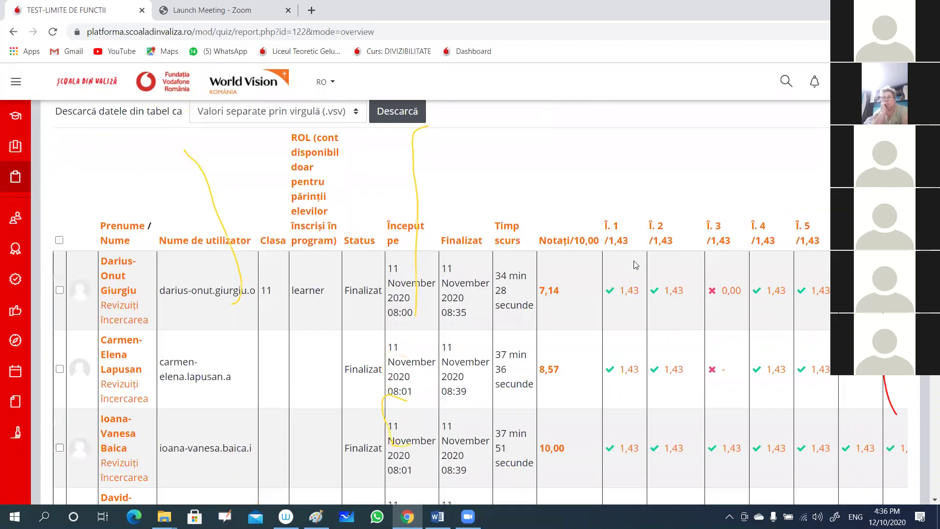
pyautogui.scroll(-3, 635, 263)
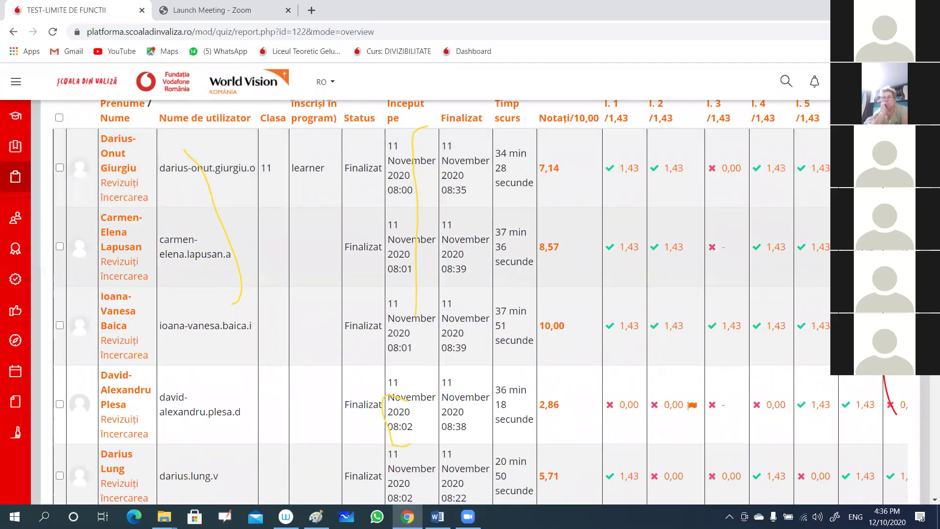
pyautogui.scroll(1, 724, 225)
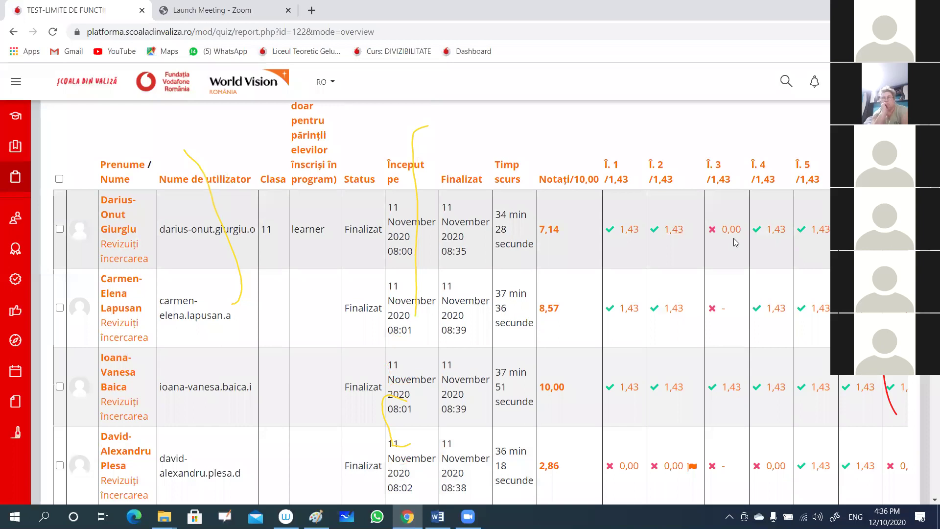
pyautogui.click(543, 234)
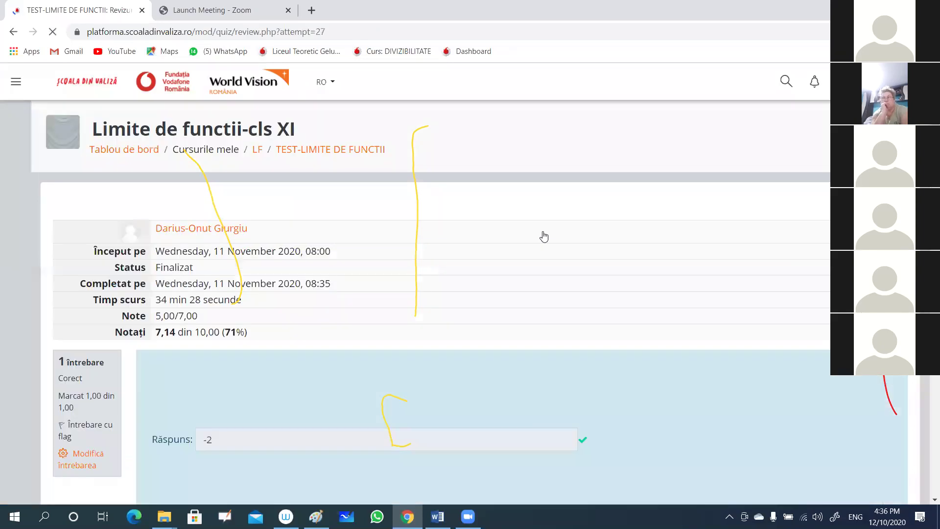
pyautogui.scroll(-4, 440, 244)
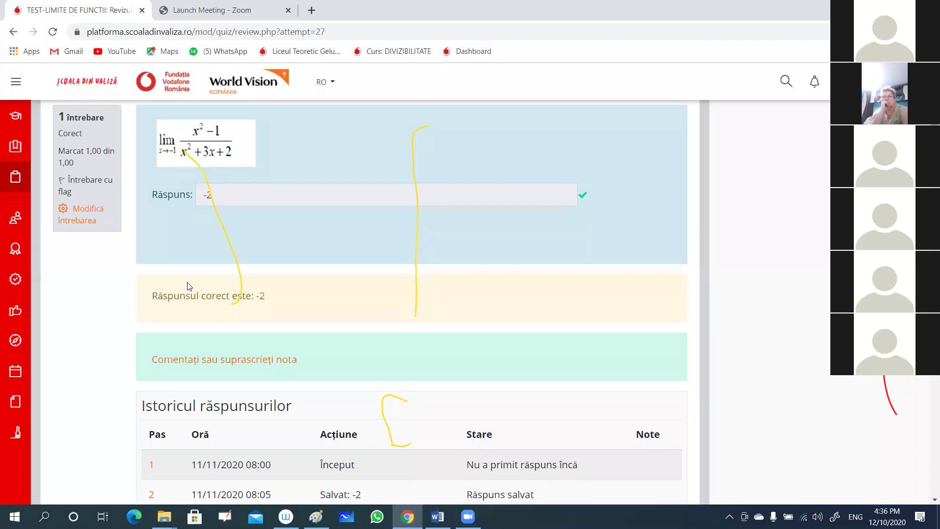
# Step: Override the mark of question 1 in this attempt with 1, save it, and return to the attempt summary
pyautogui.click(215, 362)
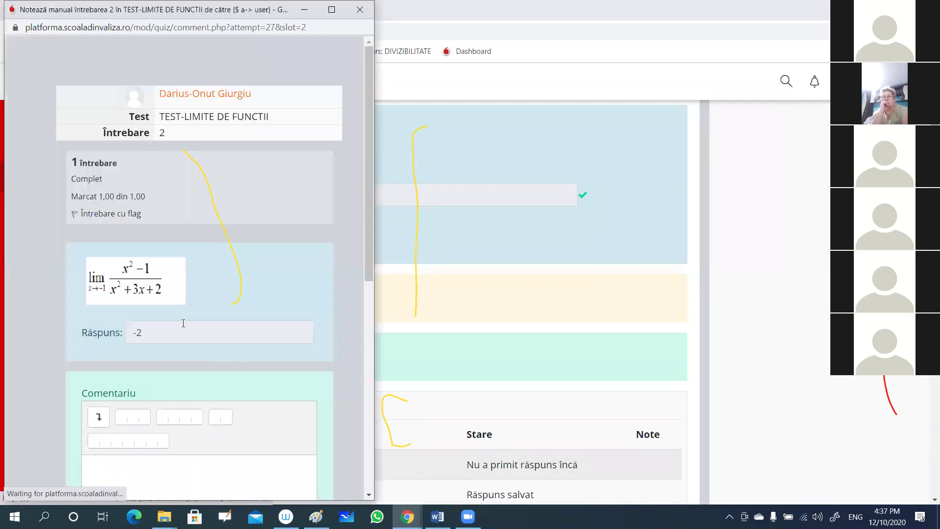
pyautogui.scroll(-1, 167, 312)
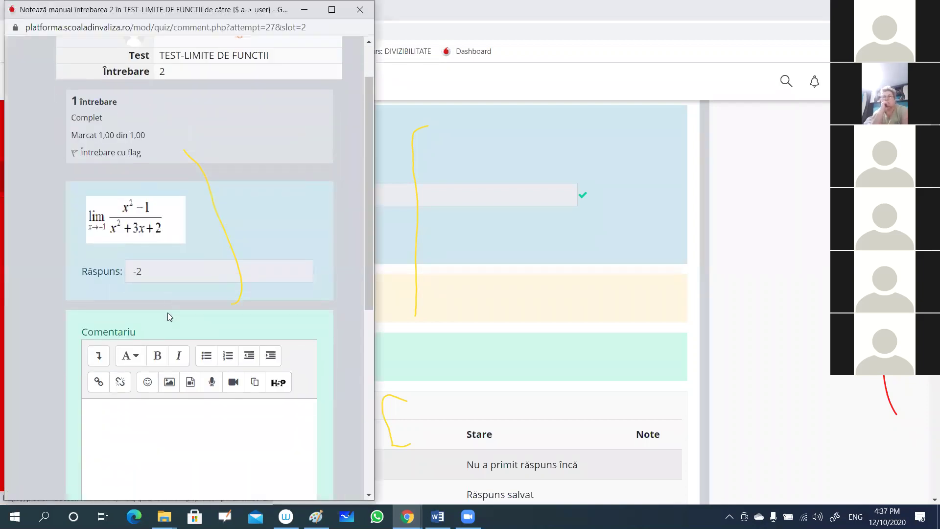
pyautogui.scroll(-4, 167, 312)
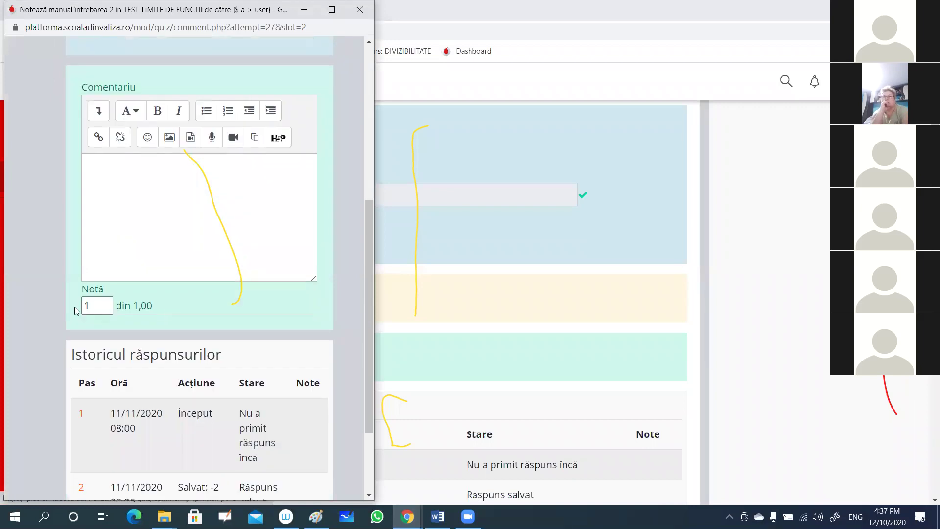
pyautogui.click(94, 304)
pyautogui.write('2')
pyautogui.press('BackSpace')
pyautogui.write('1')
pyautogui.scroll(-3, 93, 304)
pyautogui.click(79, 467)
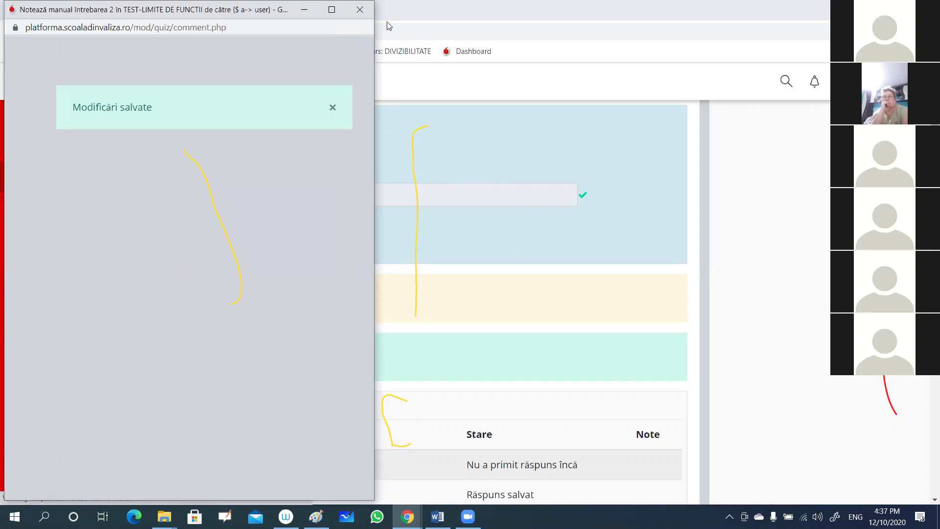
pyautogui.click(360, 9)
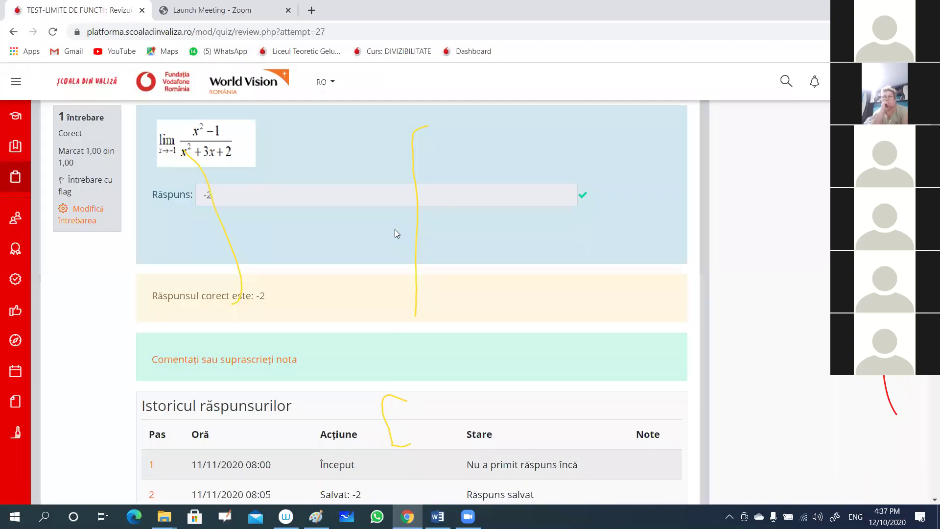
pyautogui.scroll(4, 395, 230)
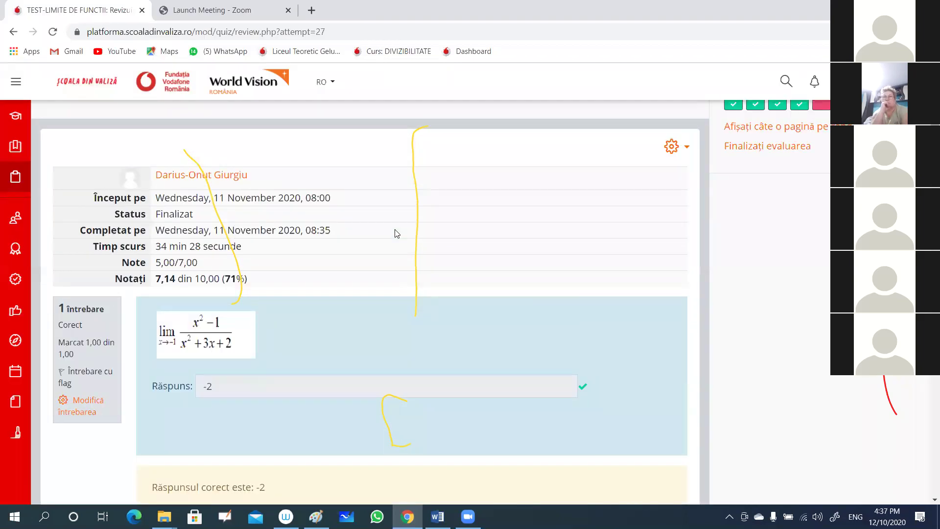
# Step: Review the student's answers, correct answers and response history for the first three questions of the attempt
pyautogui.scroll(-15, 397, 234)
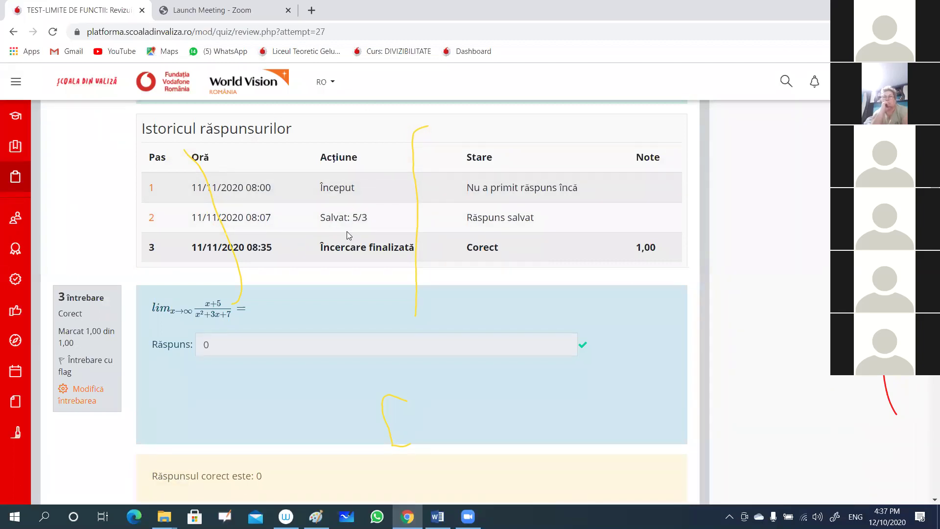
pyautogui.scroll(-1, 363, 317)
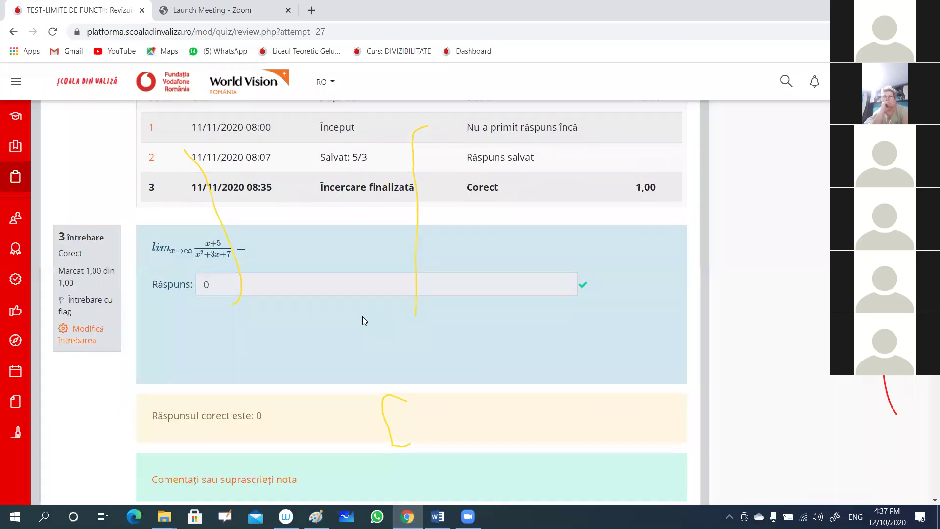
pyautogui.scroll(7, 363, 316)
pyautogui.scroll(1, 283, 232)
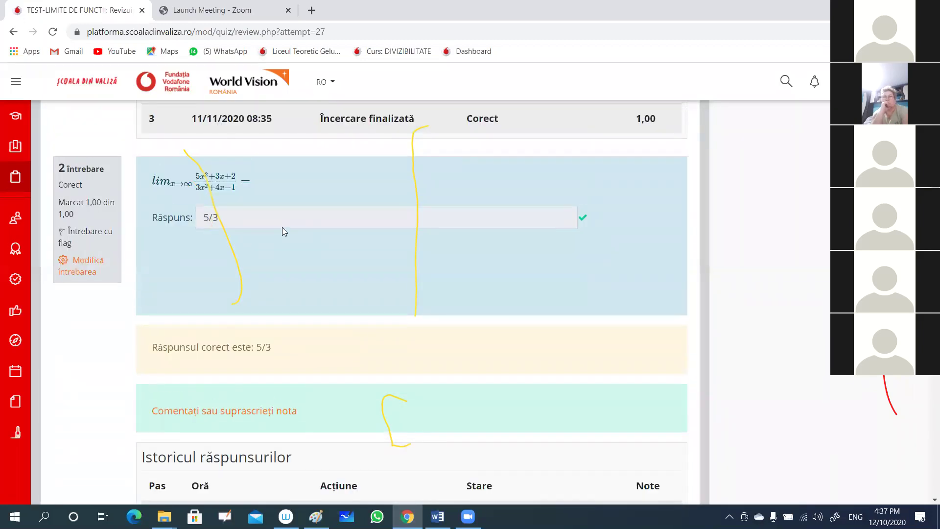
pyautogui.scroll(6, 283, 231)
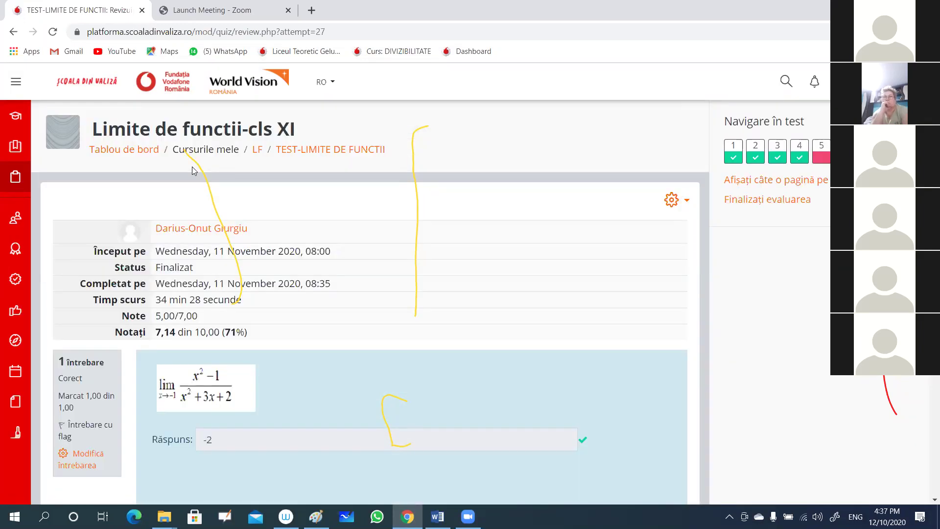
# Step: Leave the attempt review for the dashboard and look through the list of mathematics courses
pyautogui.click(116, 156)
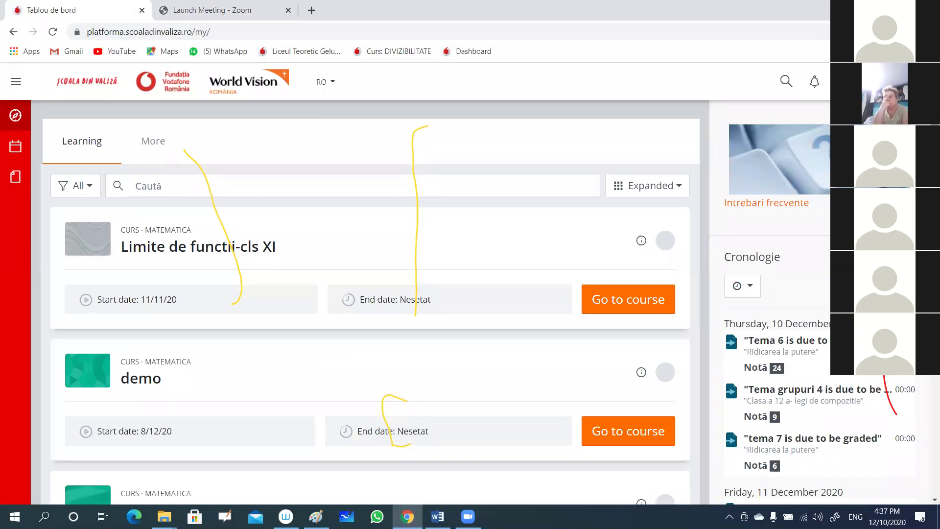
pyautogui.scroll(-2, 371, 293)
pyautogui.scroll(-6, 304, 443)
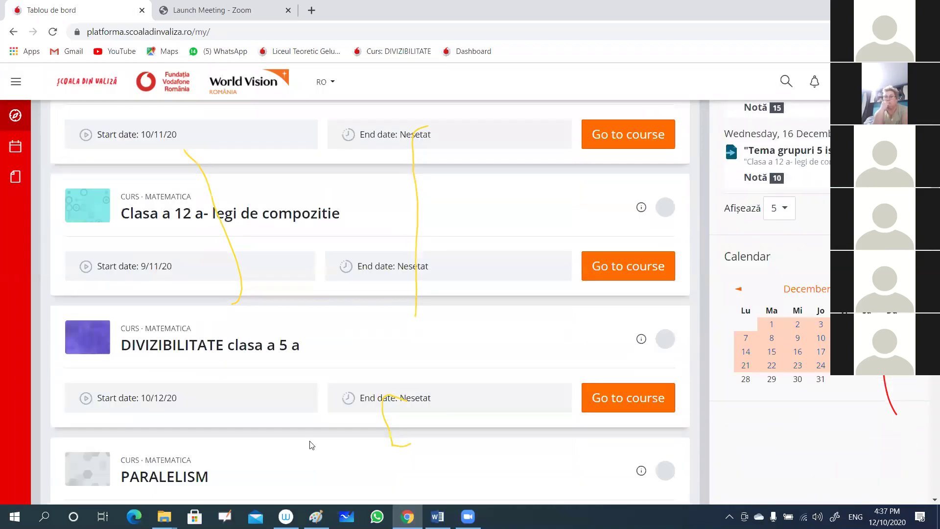